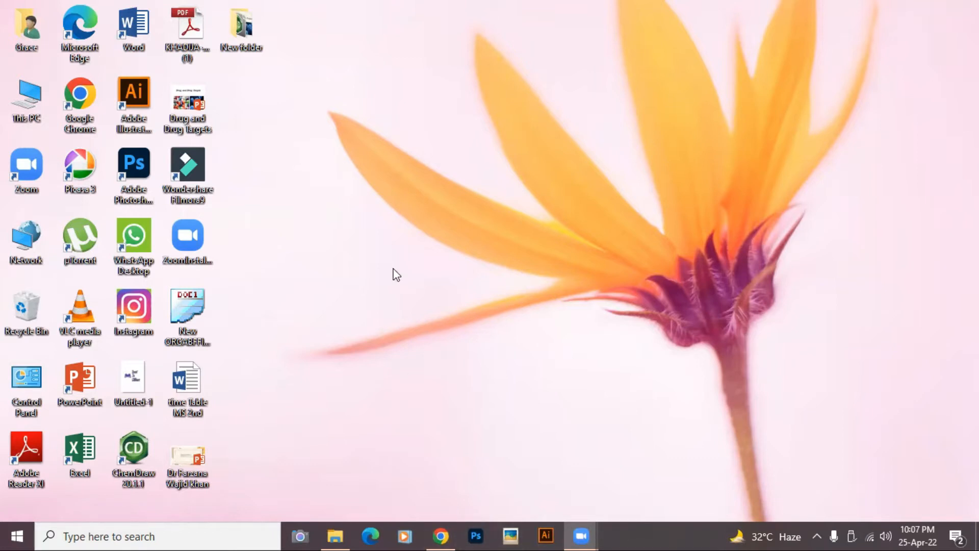
- Extract the wordpress-5.9.3 archive inside Downloads > New folder (4)
double_click(32, 102)
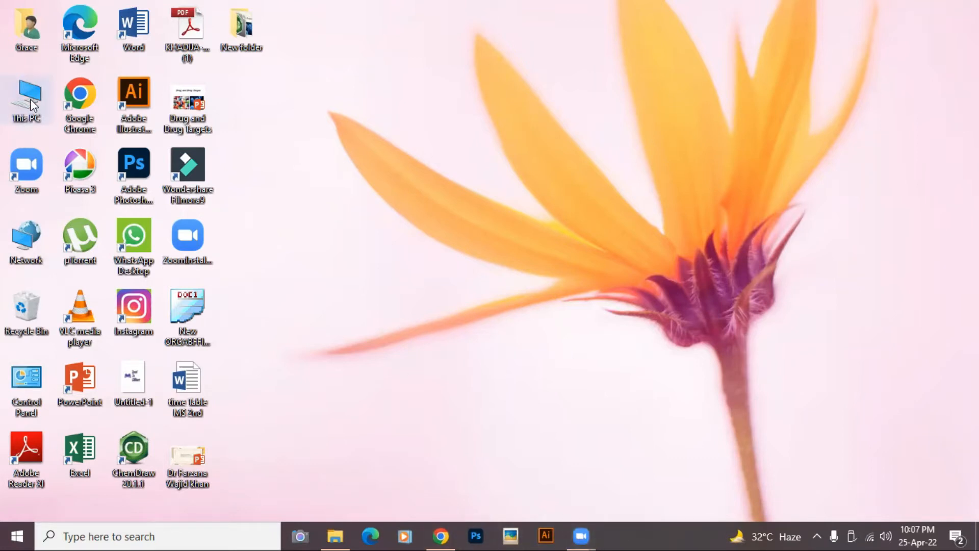
left_click(716, 177)
double_click(716, 176)
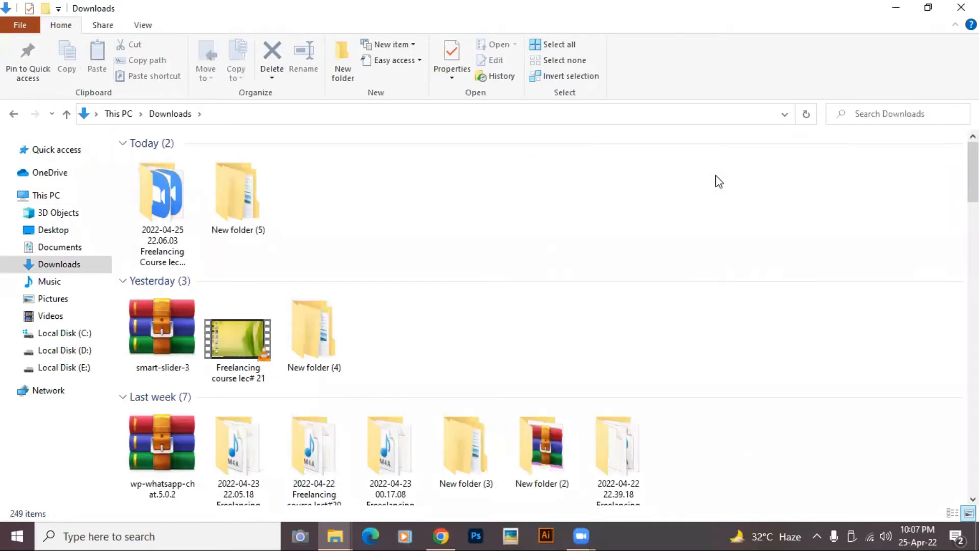
scroll(716, 176, "down", 2)
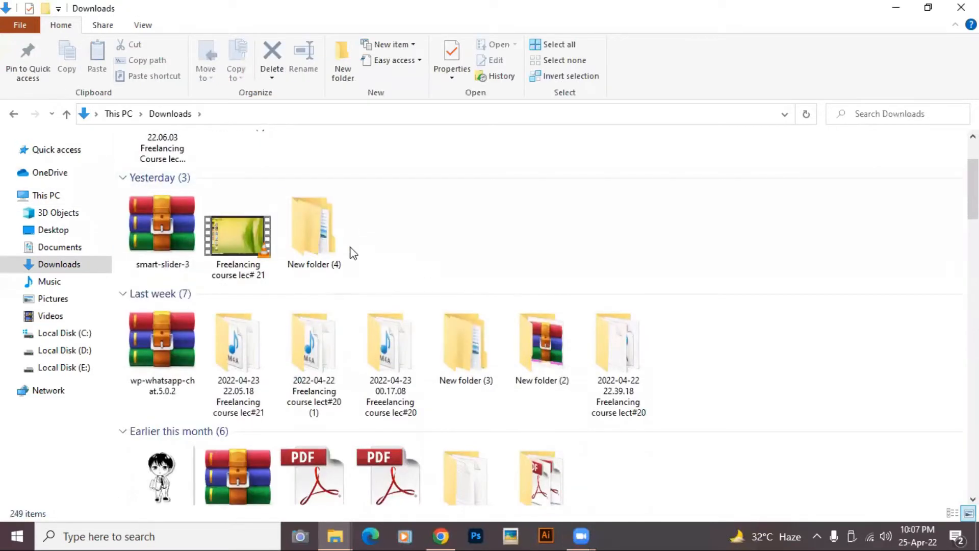
double_click(329, 241)
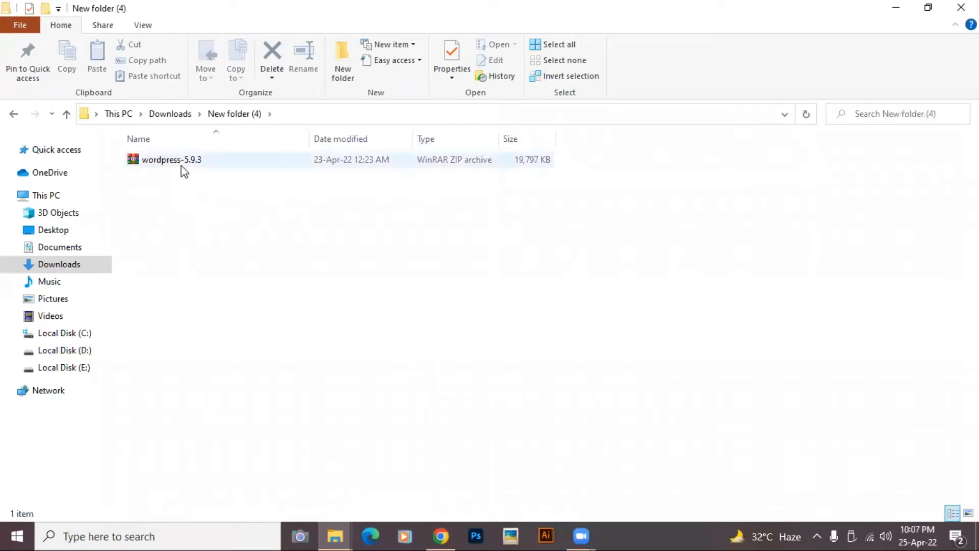
left_click(148, 160)
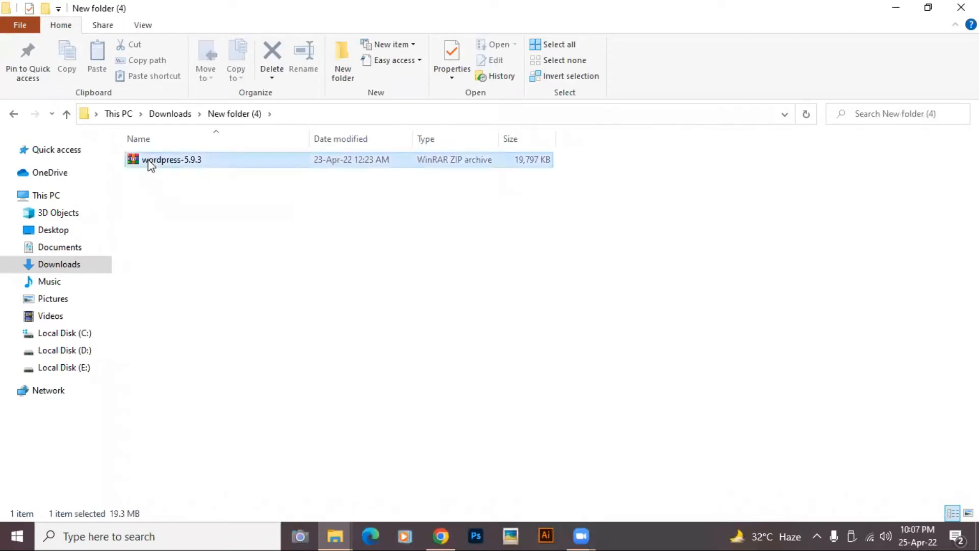
right_click(148, 160)
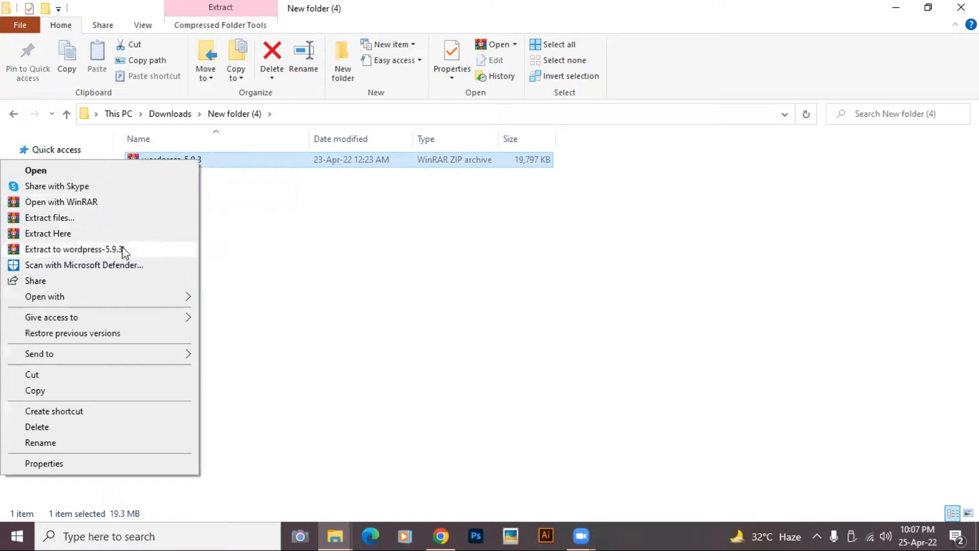
left_click(109, 233)
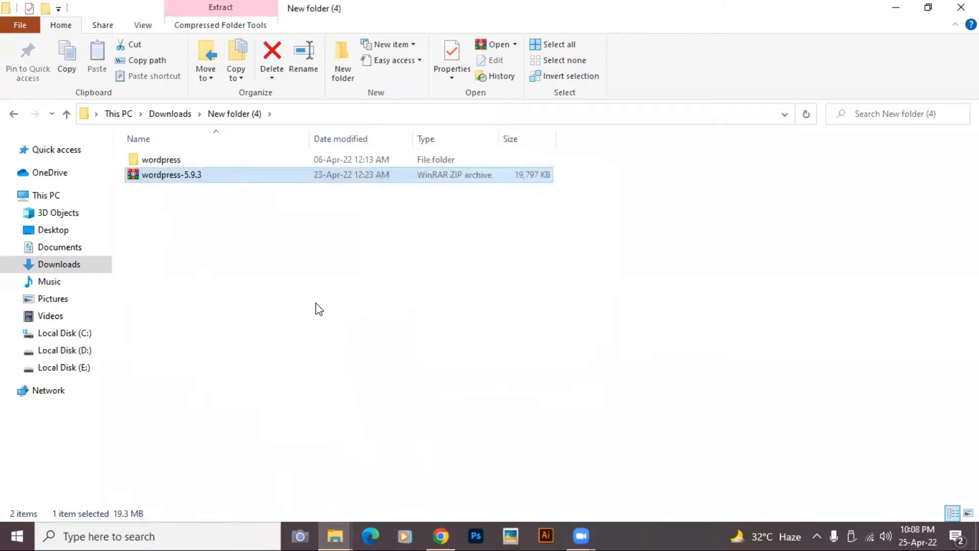
- Rename the extracted wordpress folder to Aston
right_click(142, 160)
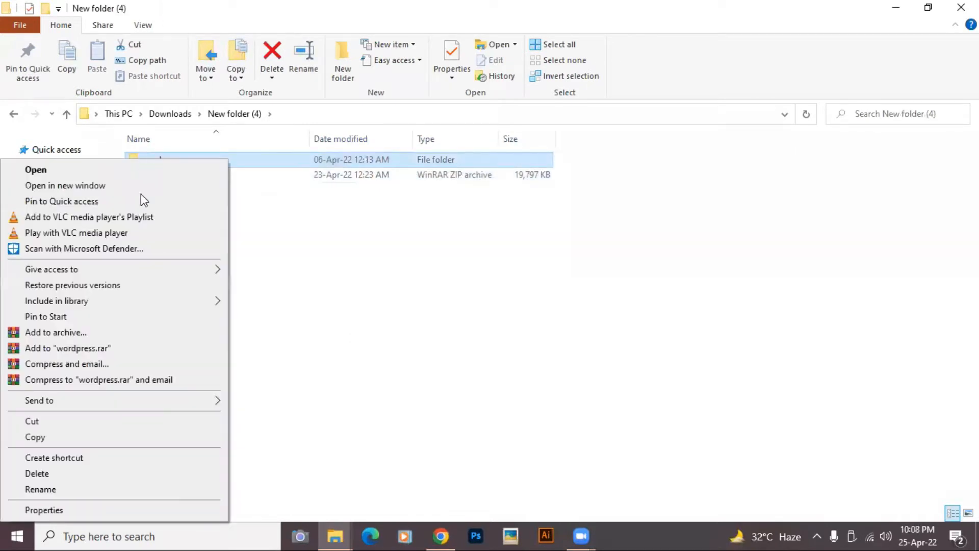
left_click(138, 491)
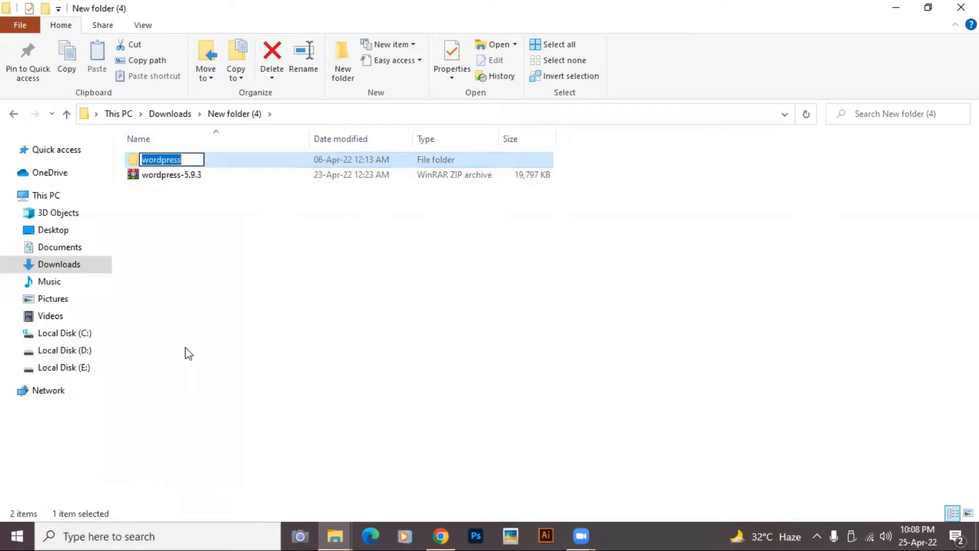
left_click(185, 163)
key("BackSpace")
key("BackSpace")
key("BackSpace")
key("BackSpace")
key("BackSpace")
key("BackSpace")
key("BackSpace")
key("BackSpace")
key("BackSpace")
type("Aston")
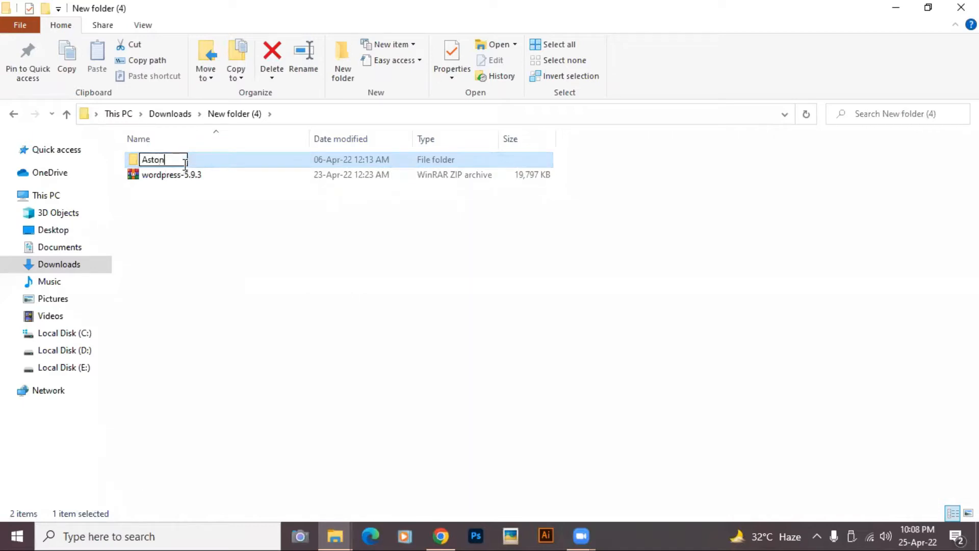
key("Return")
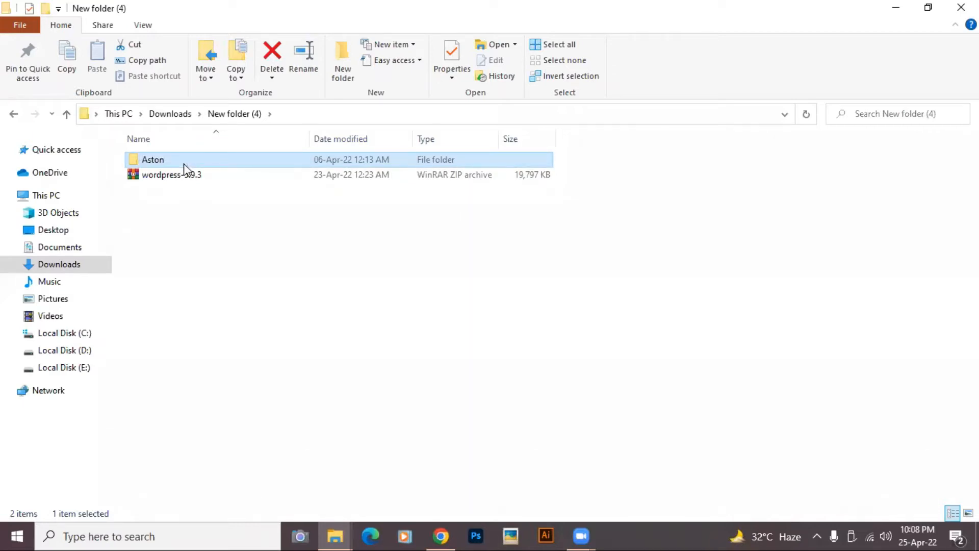
- Cut the Aston folder and paste it into C:\xampp\htdocs
right_click(185, 168)
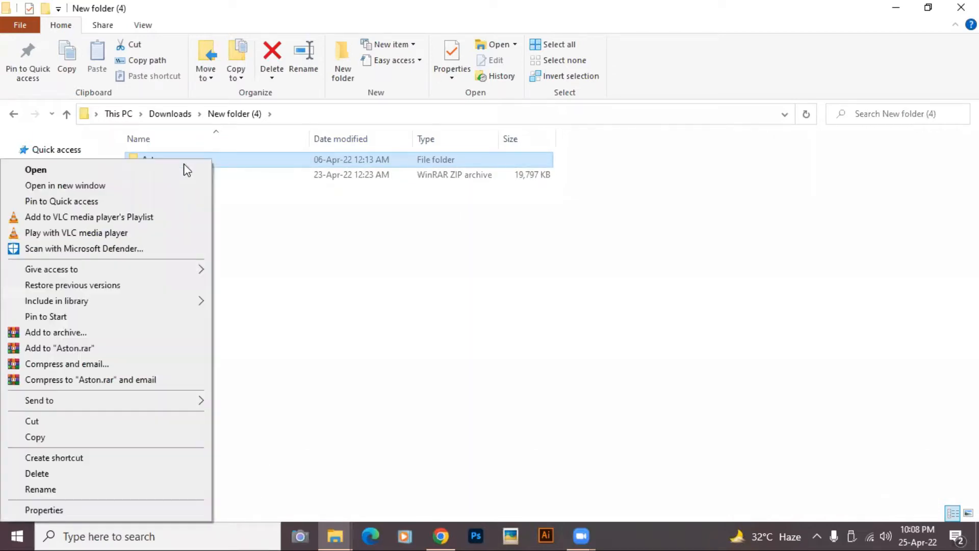
left_click(77, 422)
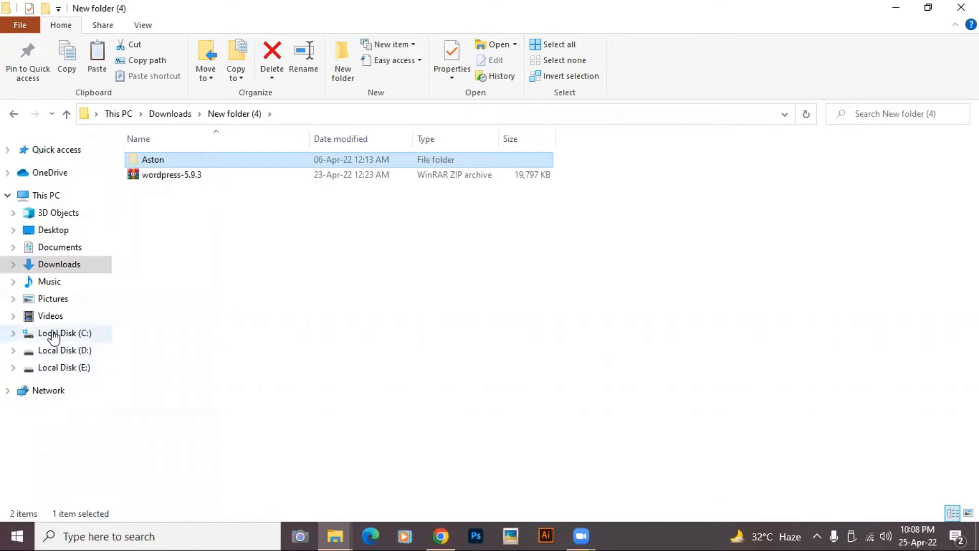
left_click(53, 333)
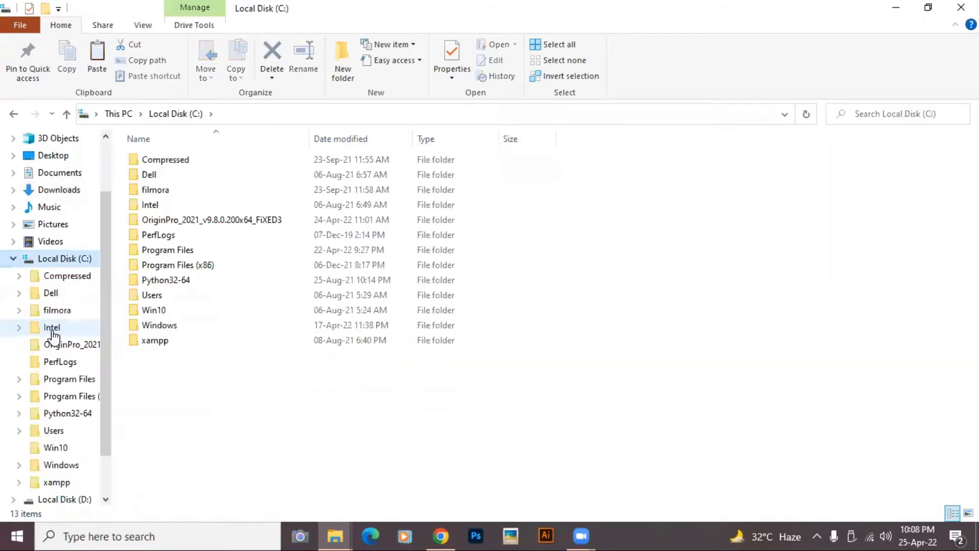
double_click(155, 341)
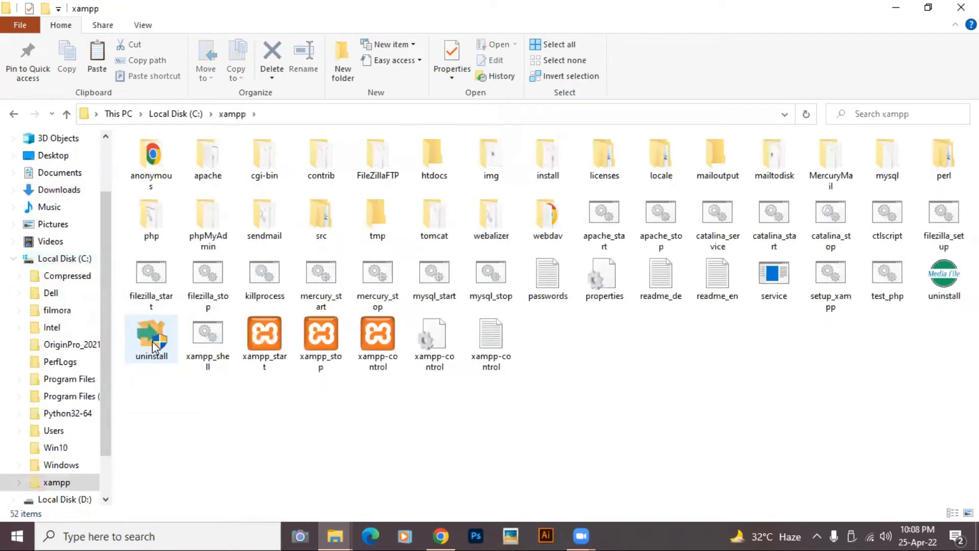
double_click(427, 165)
right_click(305, 396)
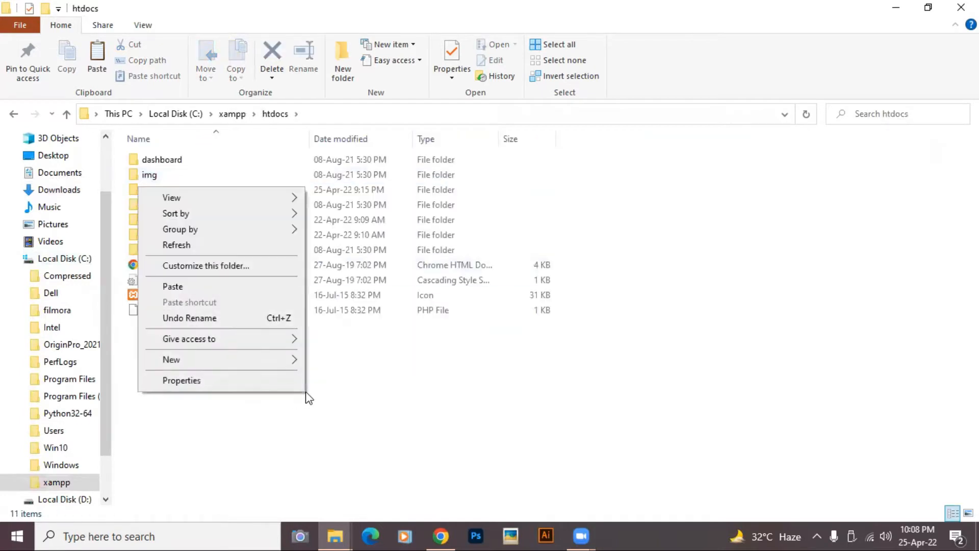
left_click(222, 289)
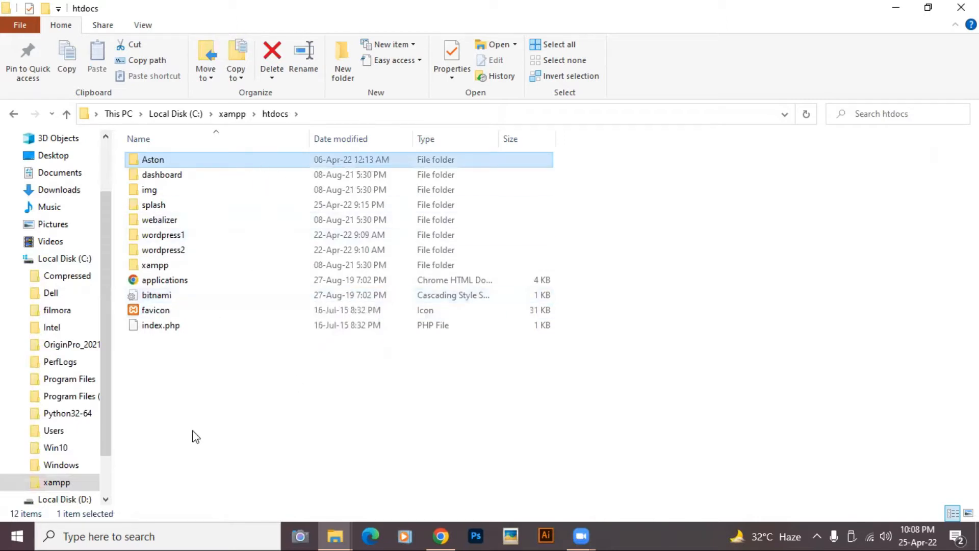
left_click(93, 536)
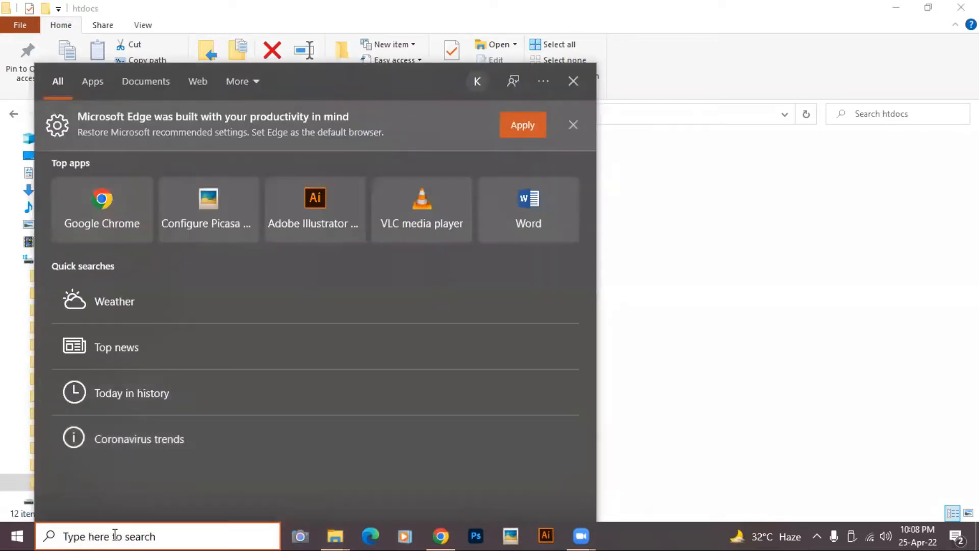
type("xampp")
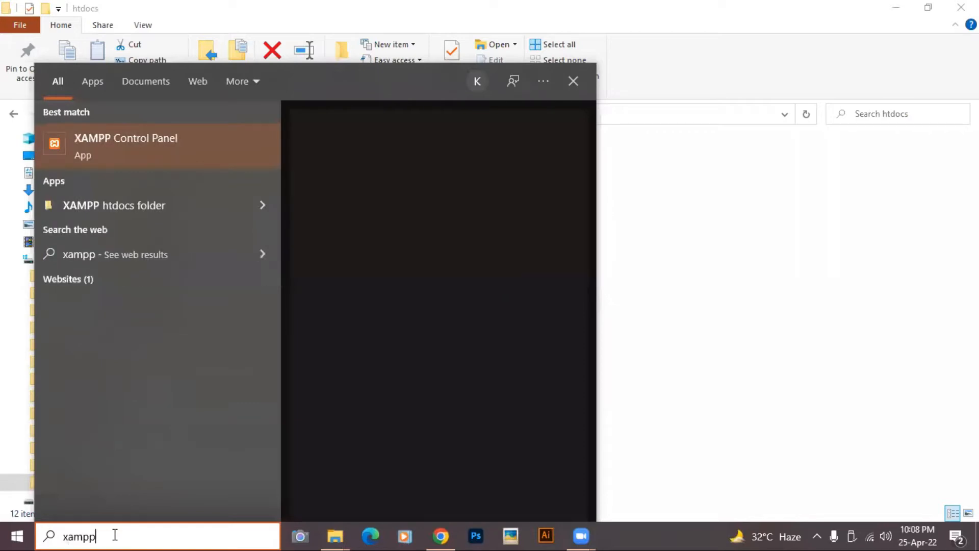
left_click(139, 152)
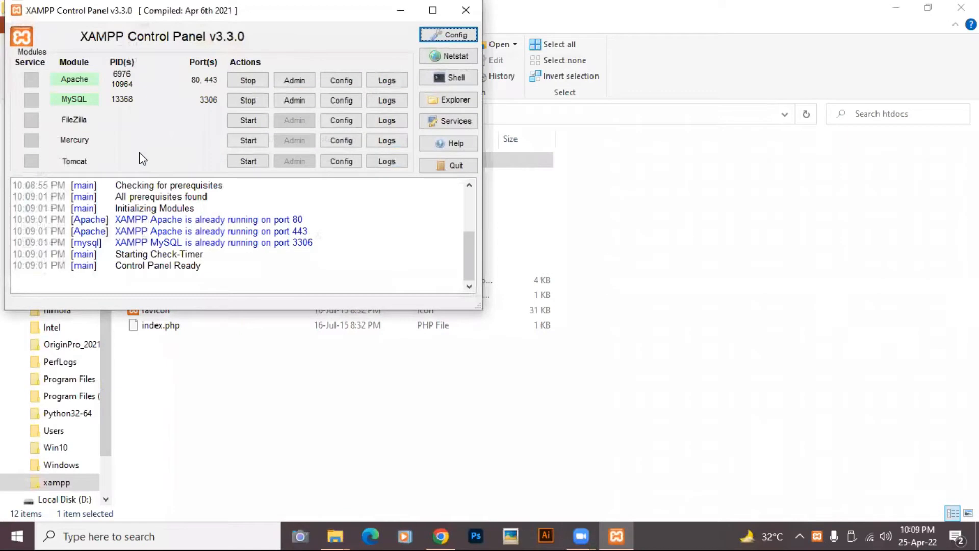
left_click(467, 11)
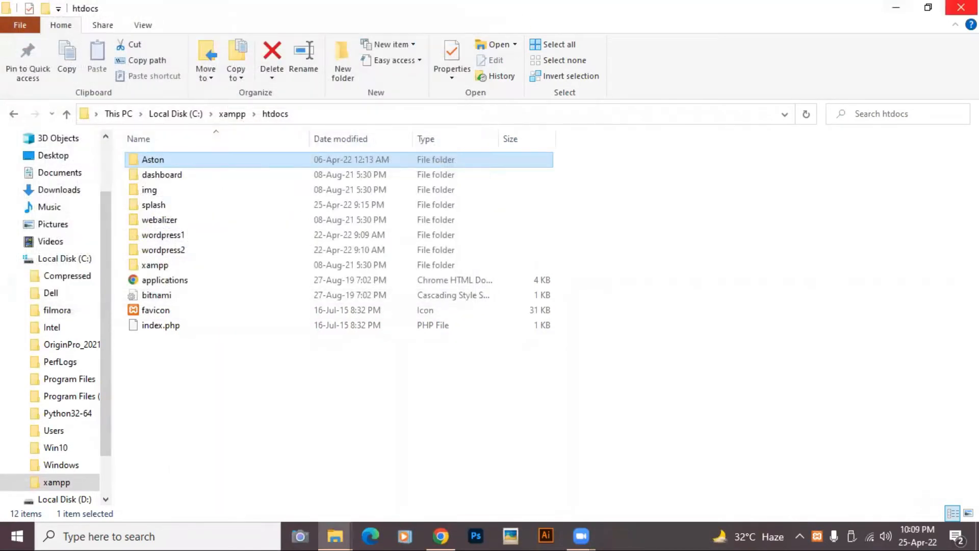
- Close Explorer and load localhost/aston in a maximized Chrome window
left_click(961, 7)
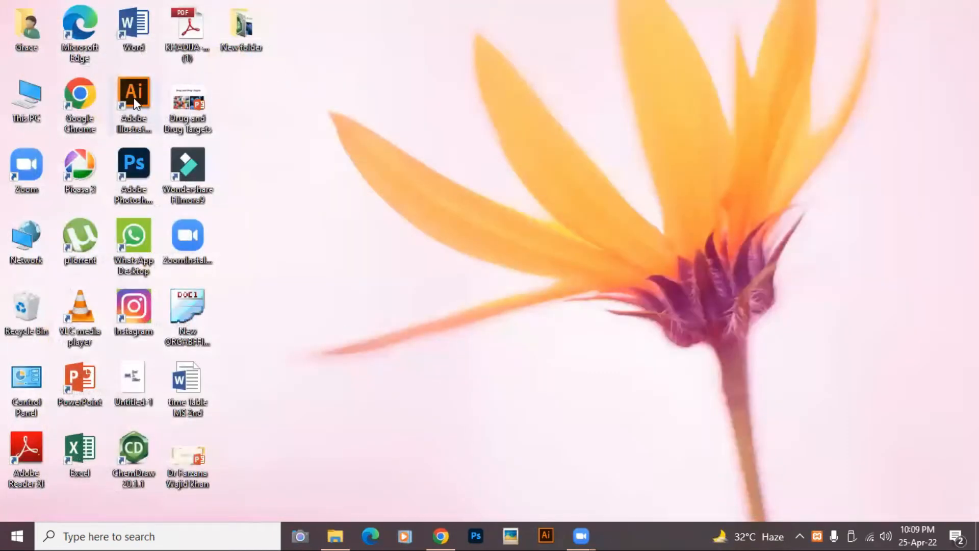
double_click(87, 95)
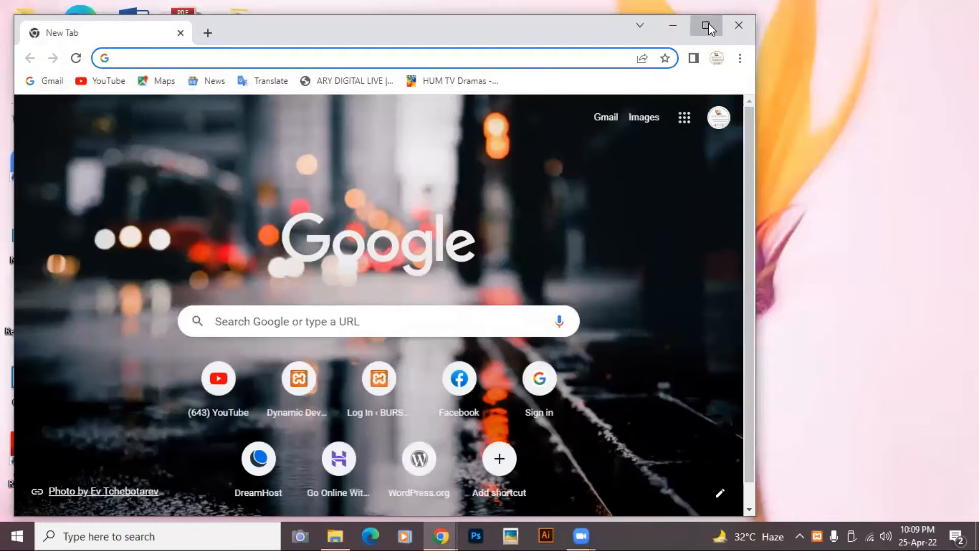
left_click(707, 25)
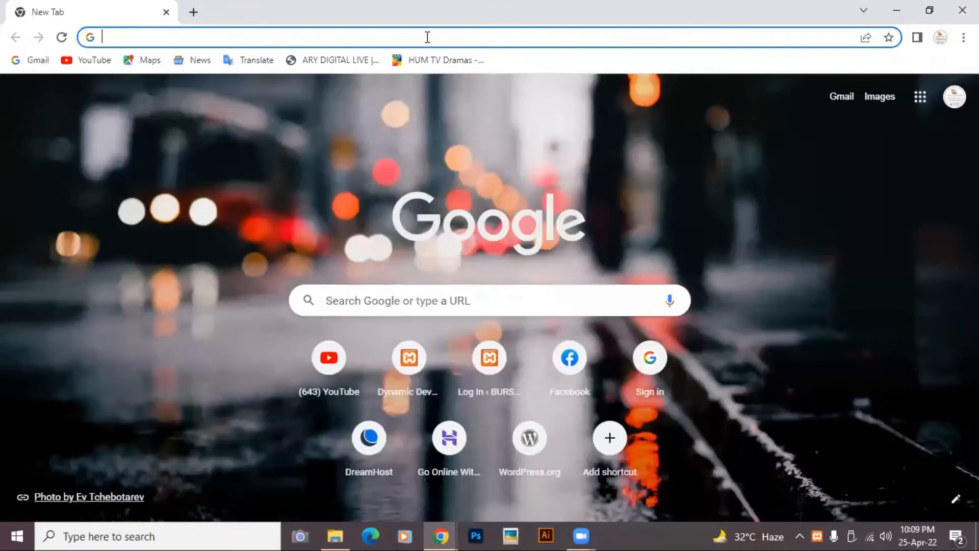
type("localho")
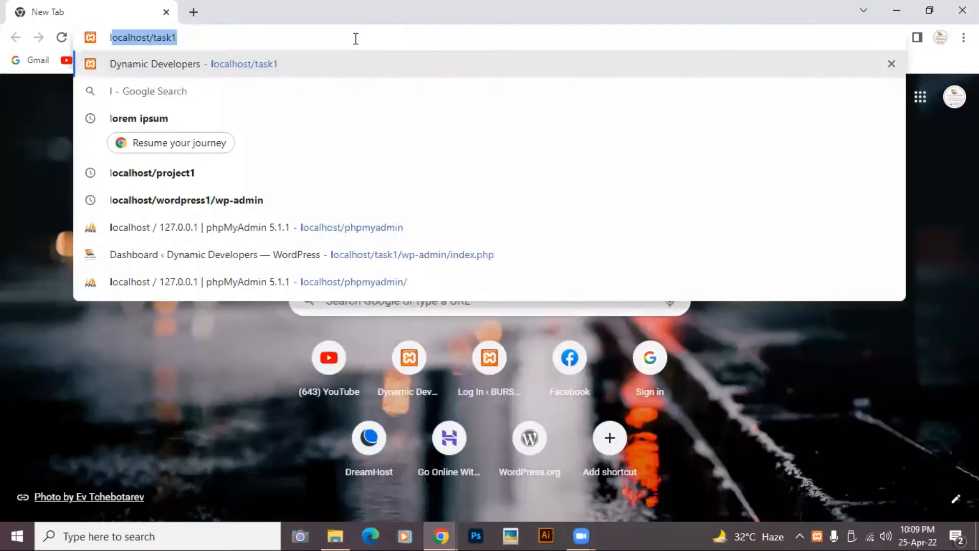
type("st")
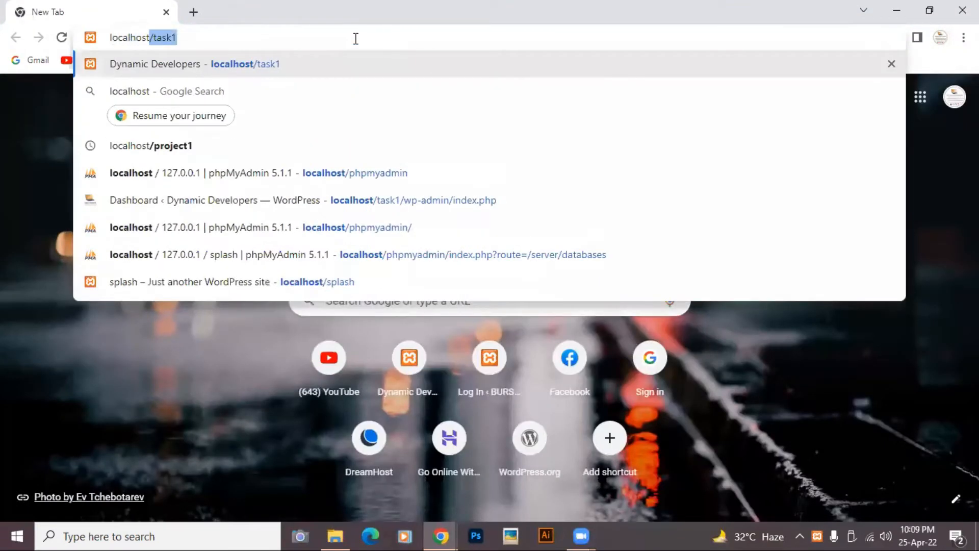
type("/")
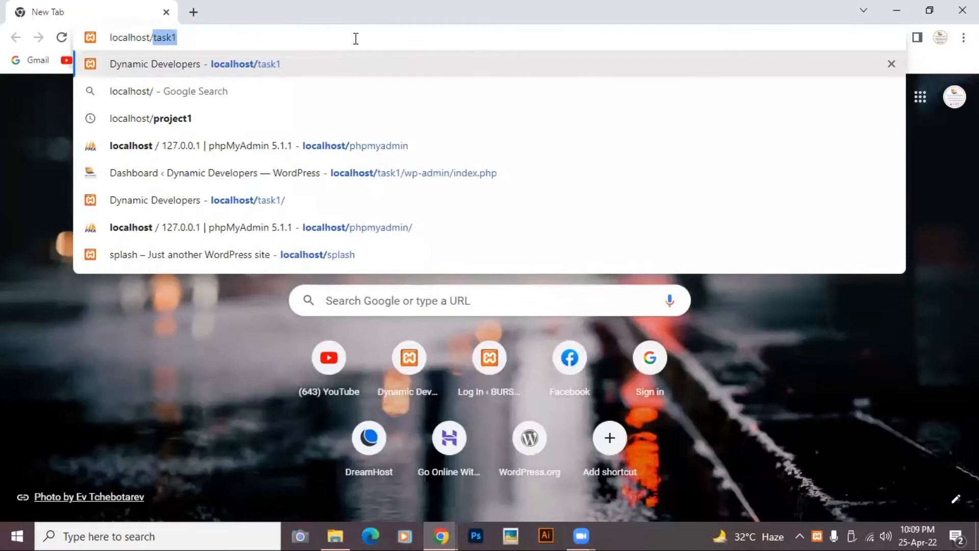
type("a")
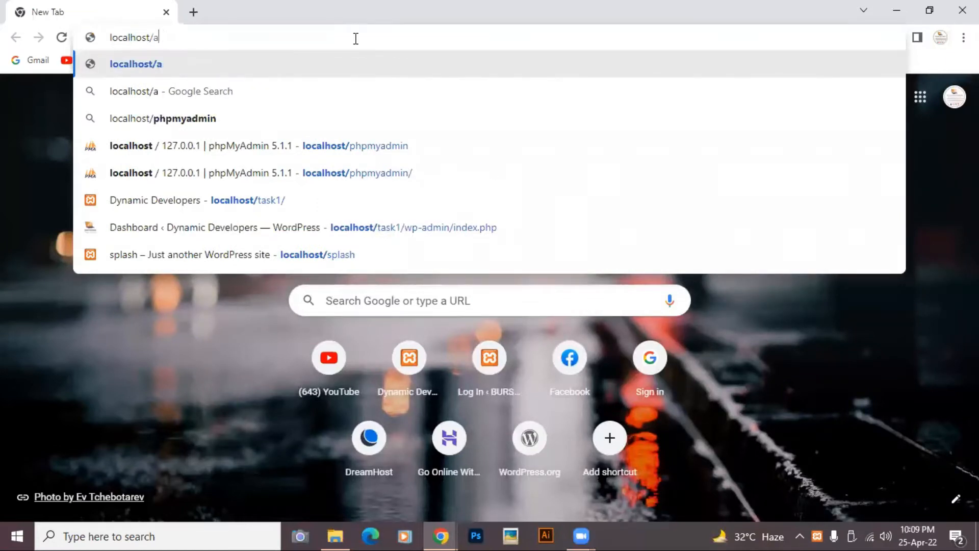
type("ston")
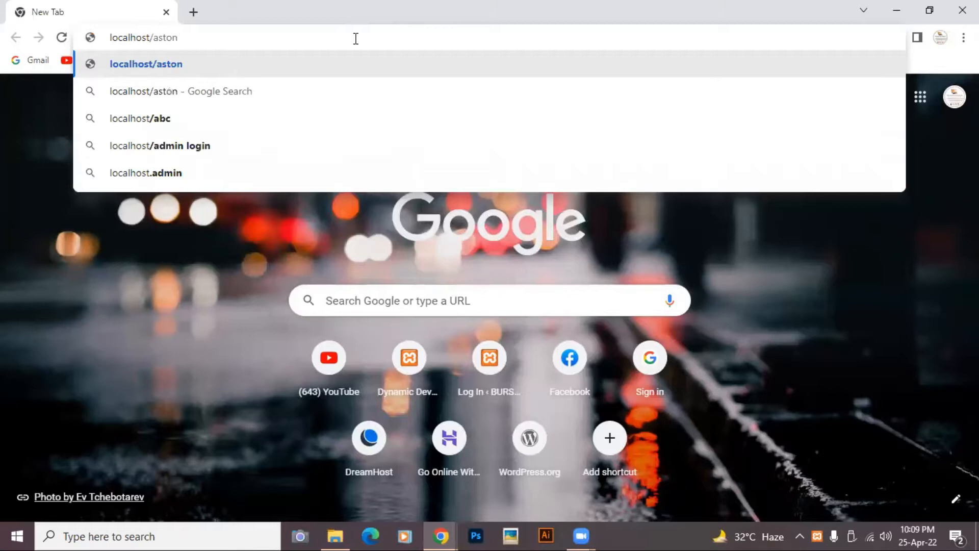
key("Return")
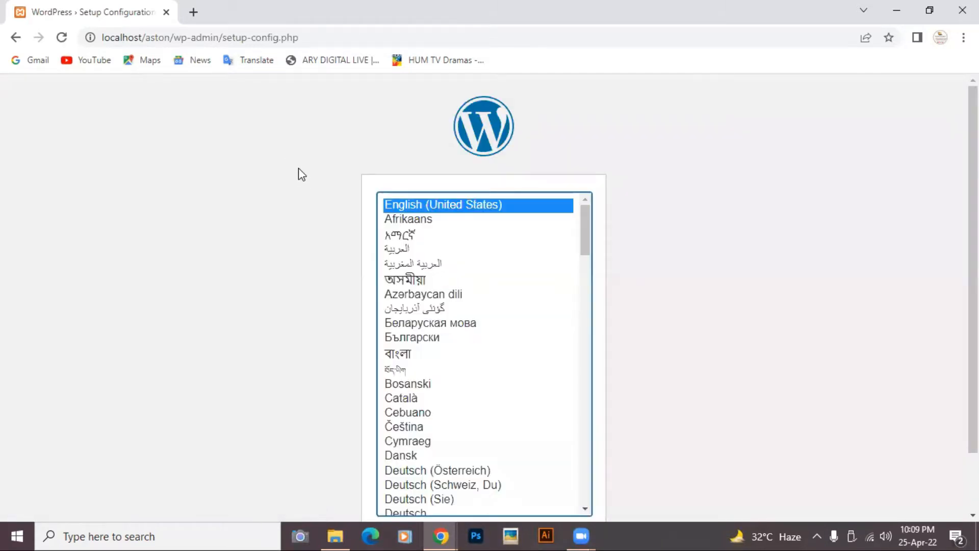
- Continue setup in English (United States) to the welcome page, then open a new Chrome tab
scroll(301, 173, "down", 2)
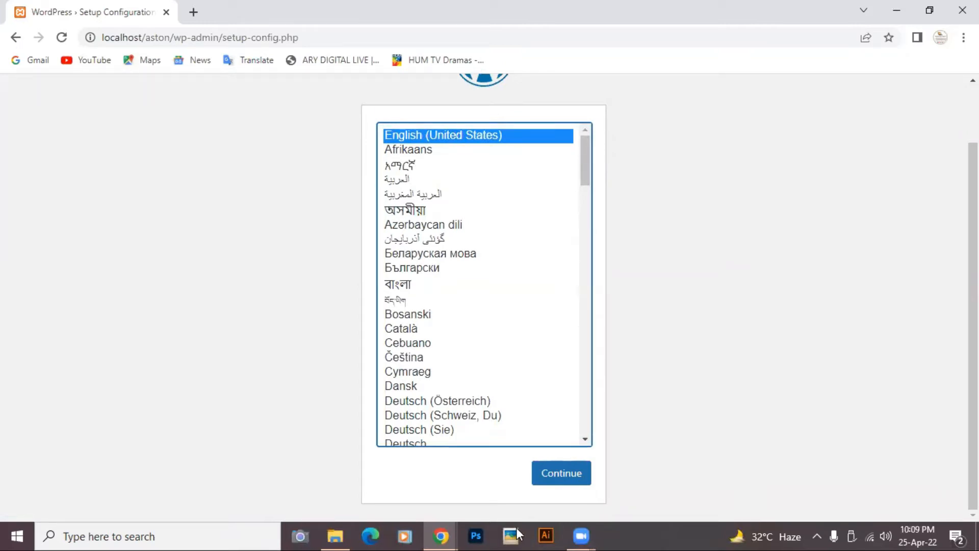
key("Tab")
key("Return")
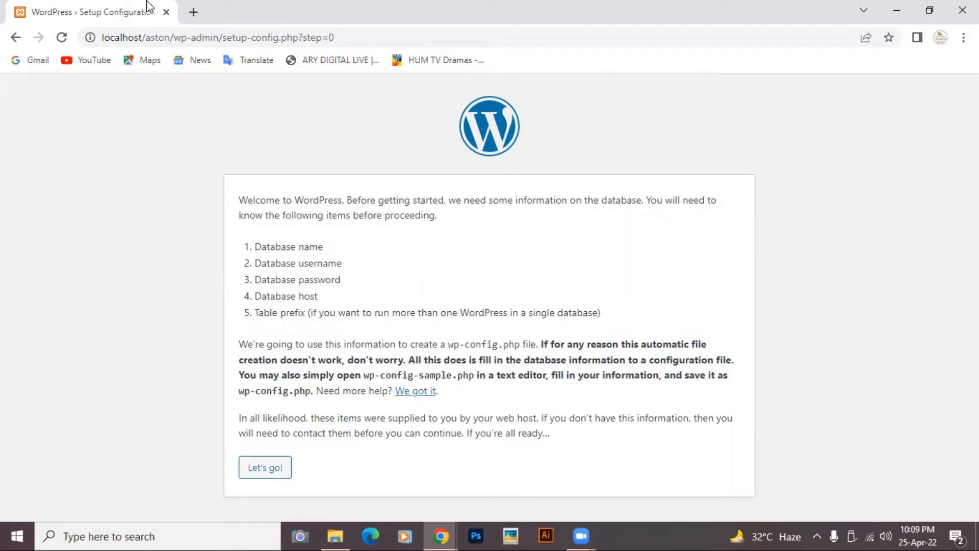
left_click(193, 12)
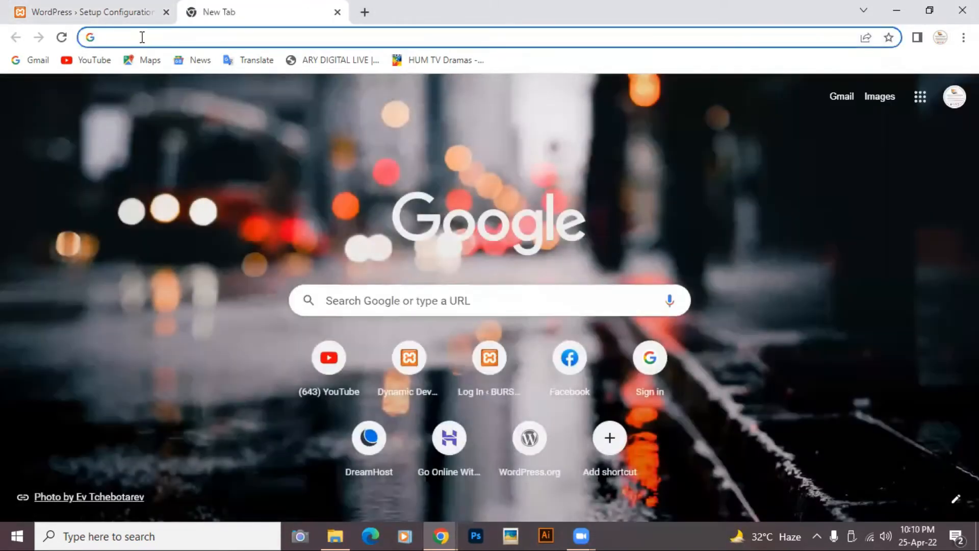
- Load localhost/phpmyadmin in the new tab
left_click(142, 37)
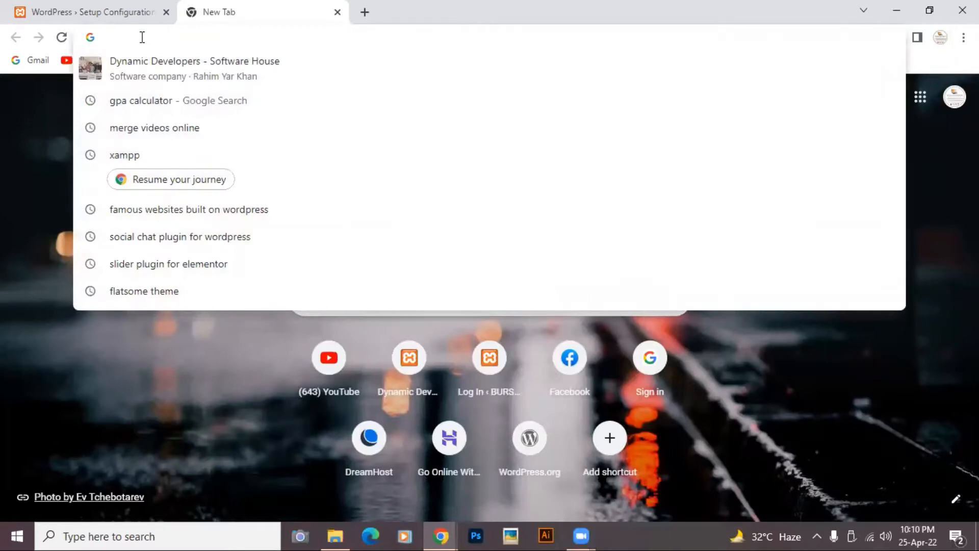
type("localhos")
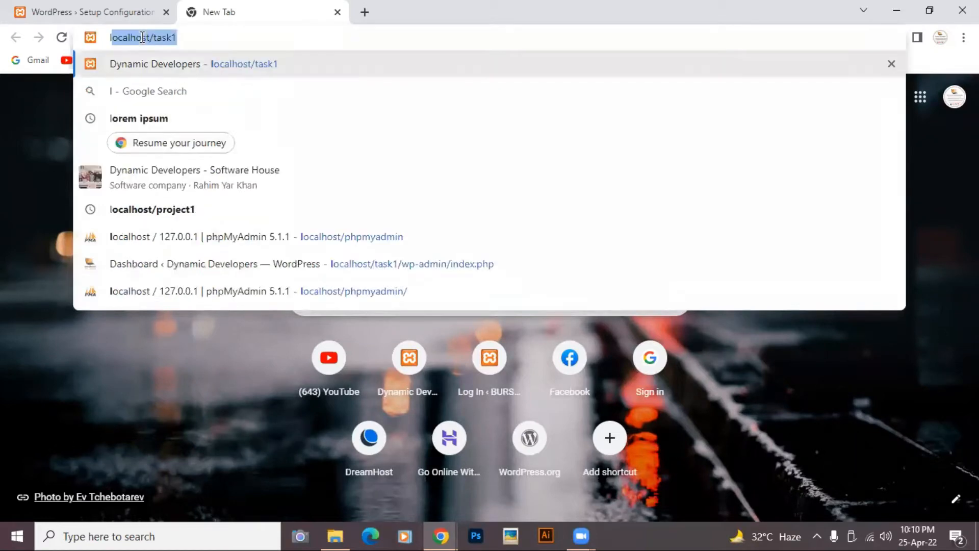
type("t")
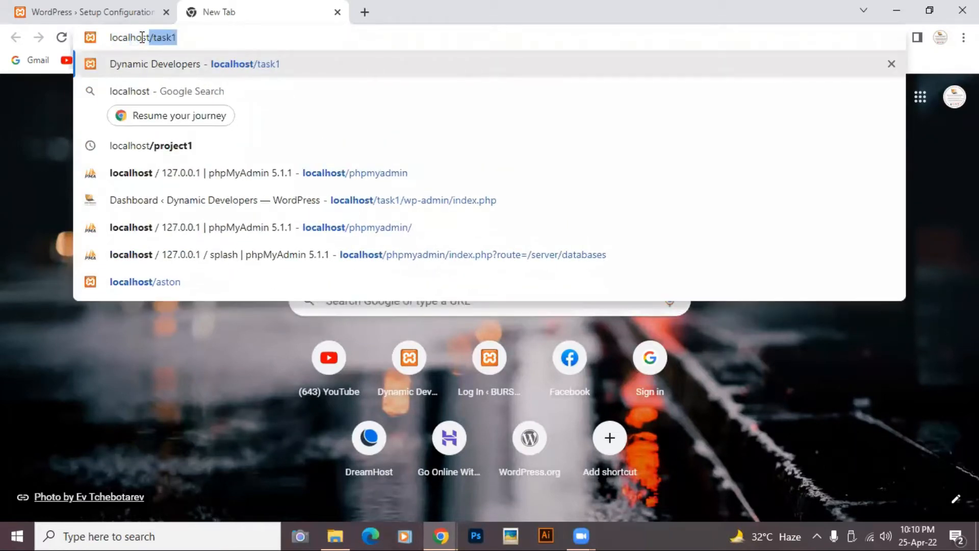
type("/")
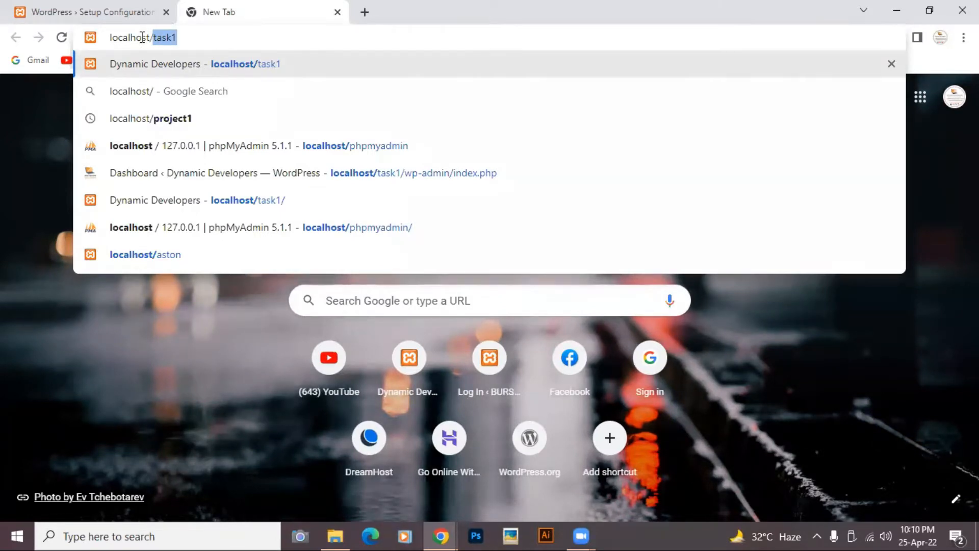
type("p")
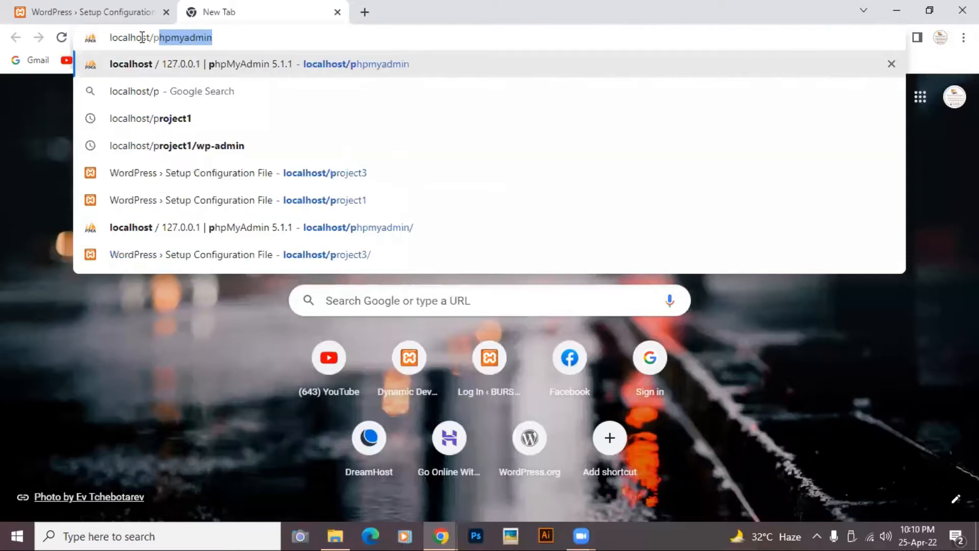
type("hpmyadmin")
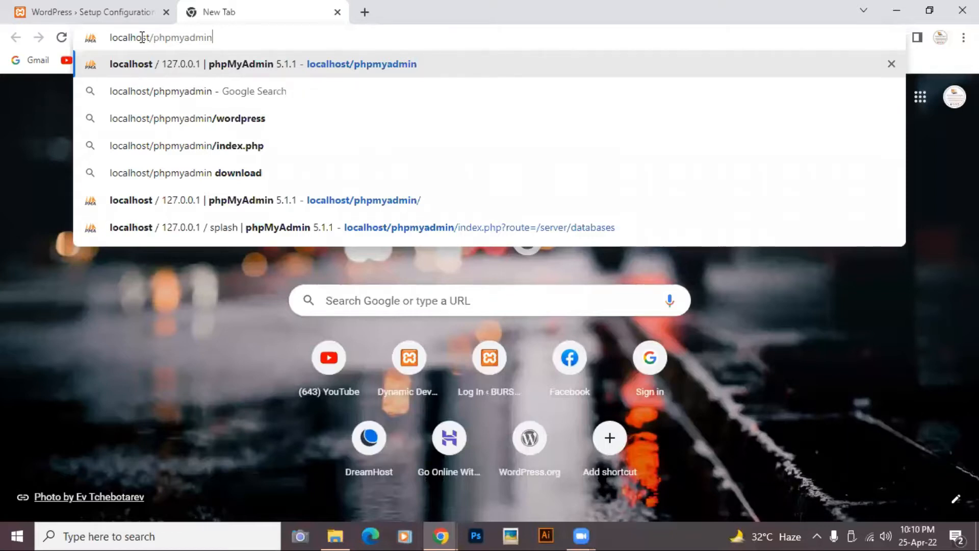
key("Return")
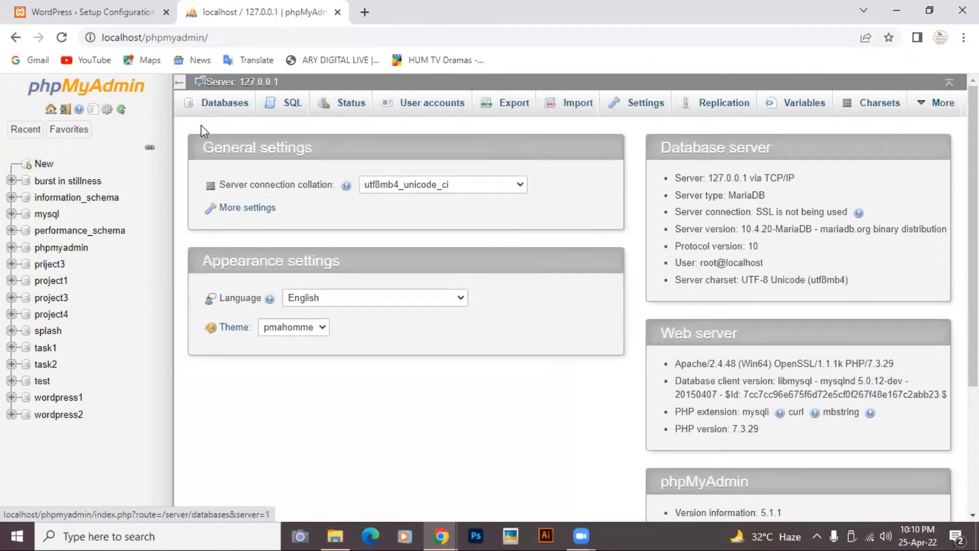
- Create an empty database named 'aston' under Databases, then return to the setup tab
left_click(214, 107)
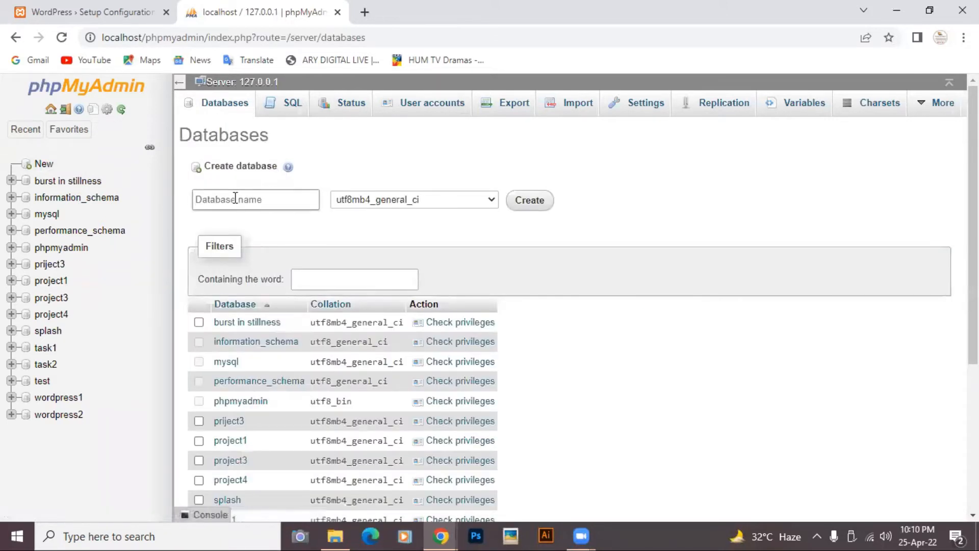
left_click(235, 199)
type("aston")
left_click(529, 209)
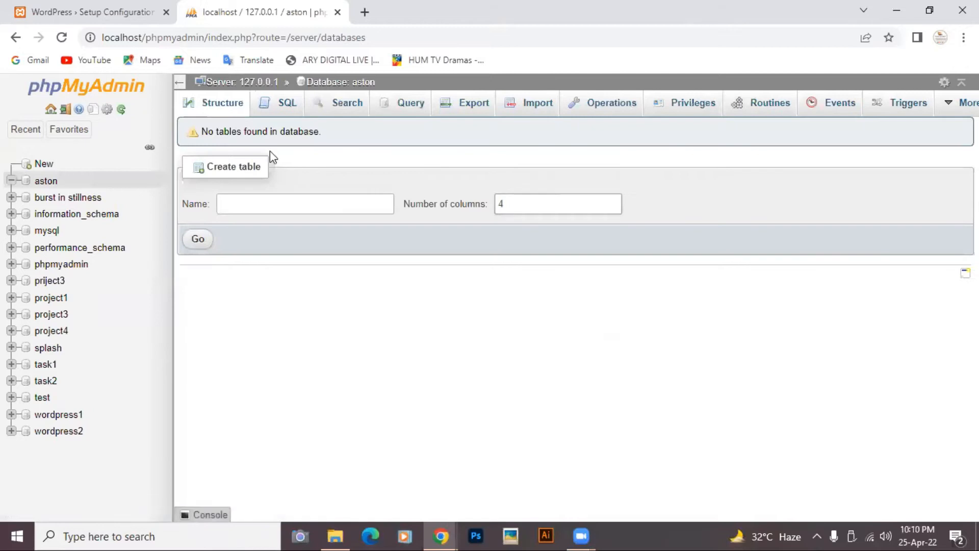
left_click(115, 12)
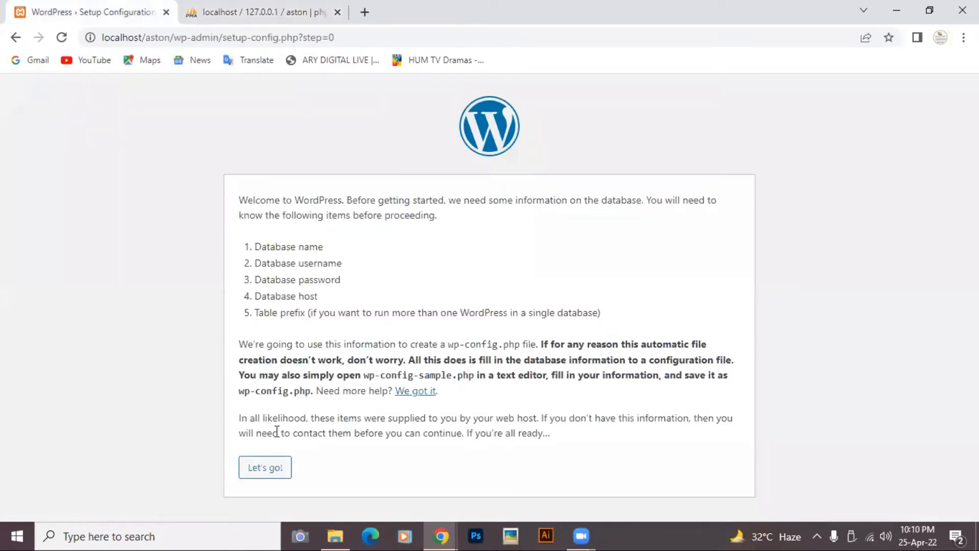
- Submit database name aston, username root and a blank password
left_click(265, 467)
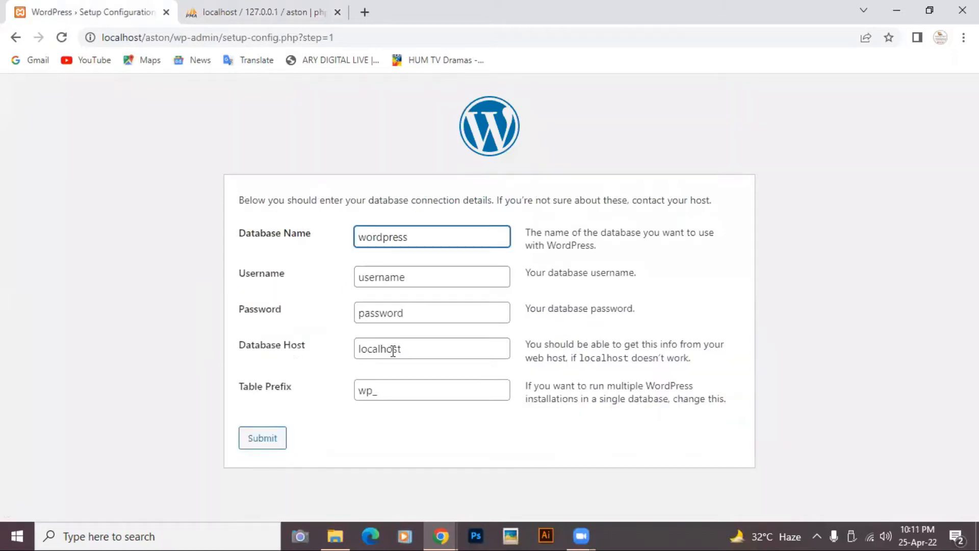
left_click(426, 239)
key("BackSpace")
key("BackSpace")
key("BackSpace")
key("BackSpace")
key("BackSpace")
key("BackSpace")
key("BackSpace")
key("BackSpace")
key("BackSpace")
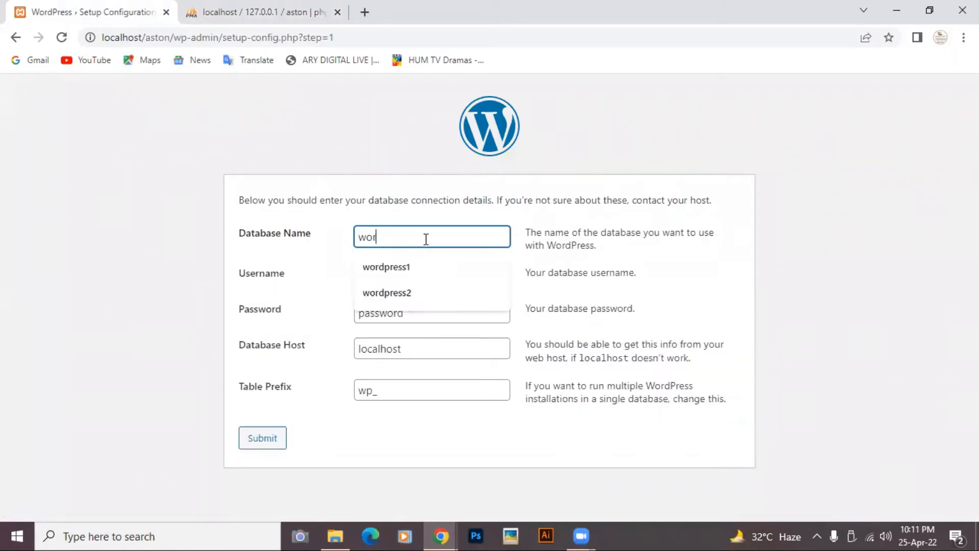
type("aston")
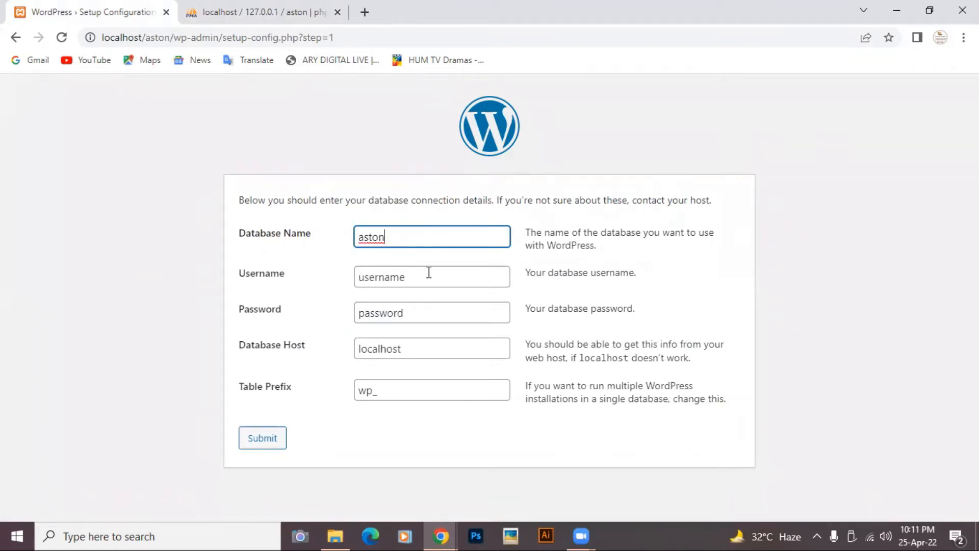
left_click(415, 279)
key("BackSpace")
key("BackSpace")
key("BackSpace")
key("BackSpace")
key("BackSpace")
key("BackSpace")
key("BackSpace")
key("BackSpace")
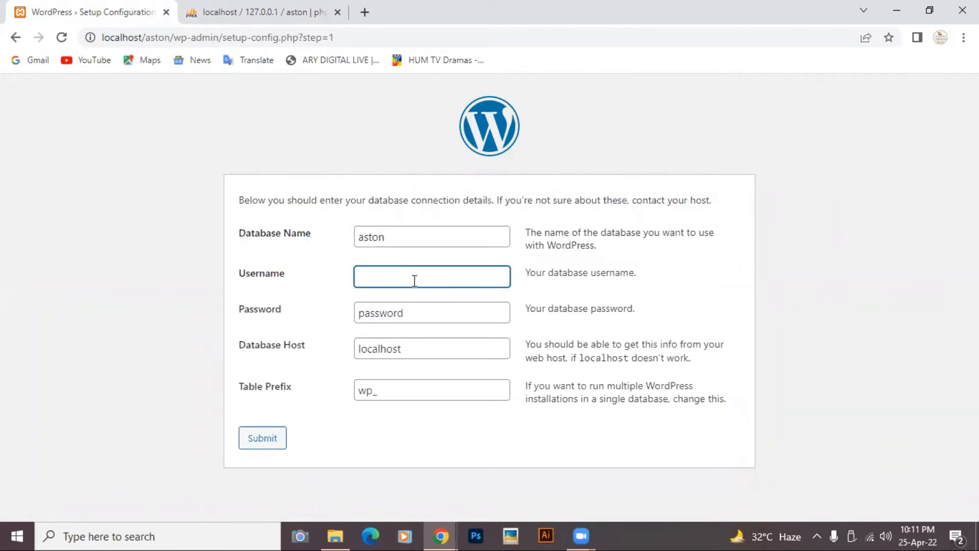
type("roo")
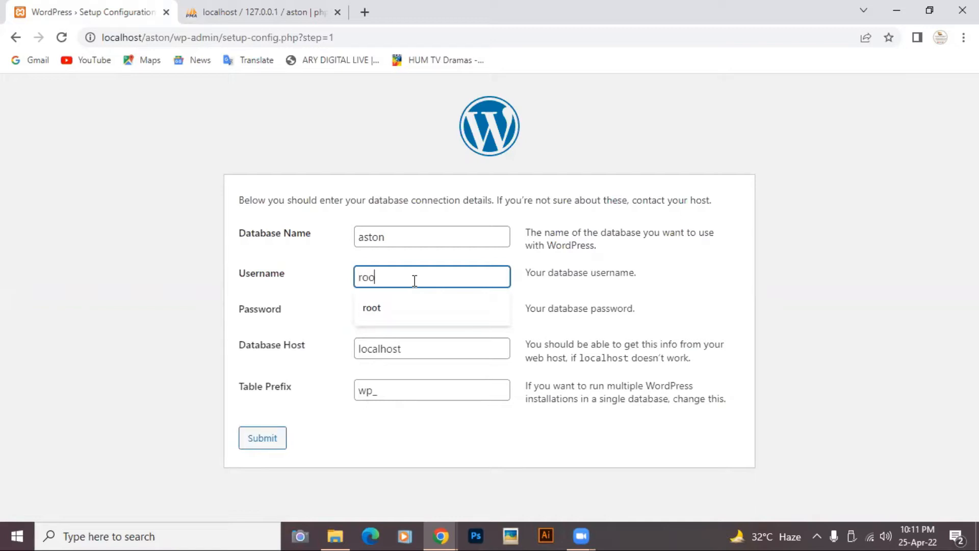
type("t")
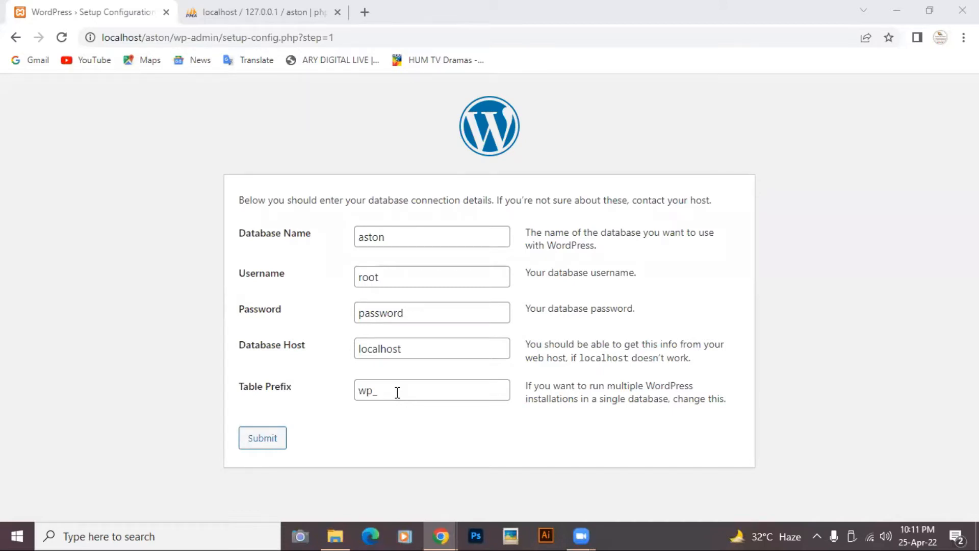
left_click(425, 320)
key("BackSpace")
key("BackSpace")
key("BackSpace")
key("BackSpace")
key("BackSpace")
key("BackSpace")
key("BackSpace")
key("BackSpace")
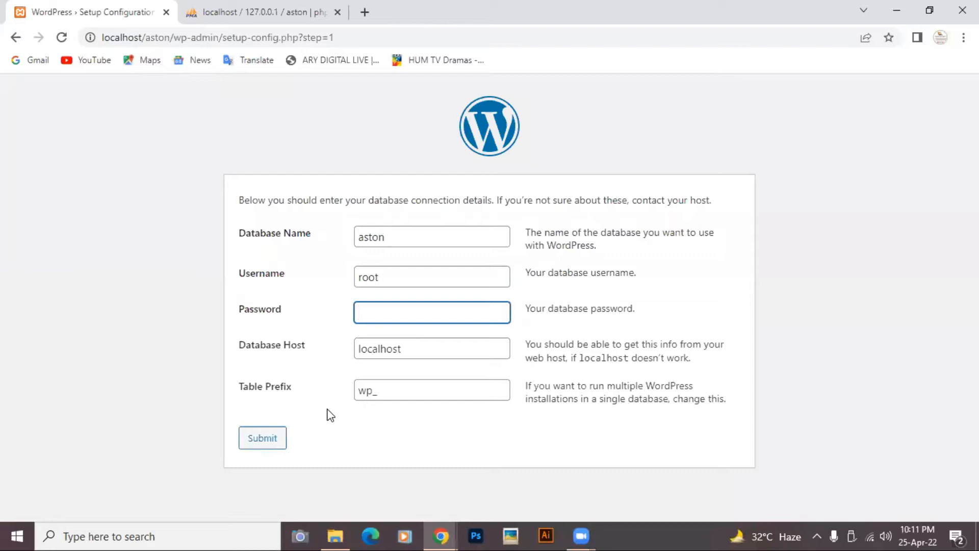
left_click(247, 444)
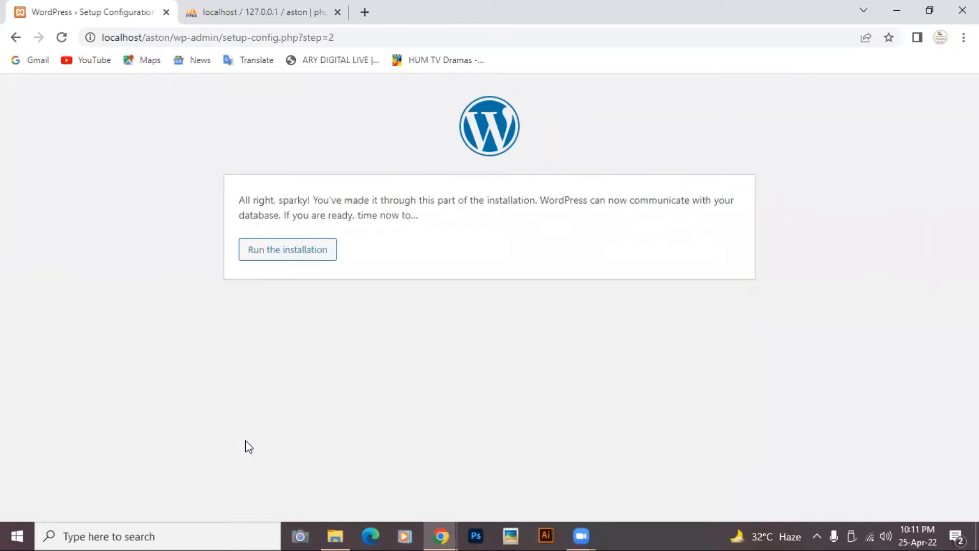
- Run the installation and fill in Site Title 'Dynamic Developers' and the admin username
left_click(279, 261)
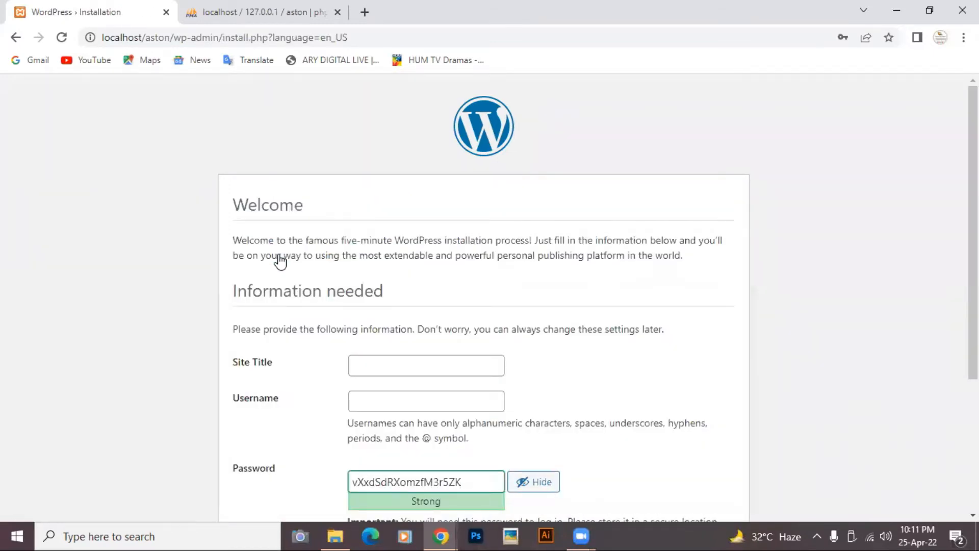
scroll(279, 260, "down", 3)
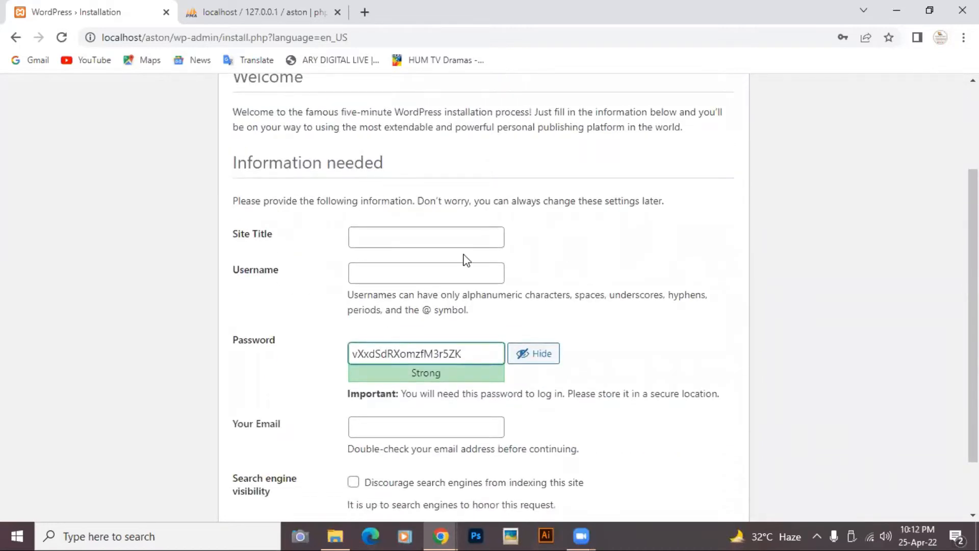
scroll(558, 281, "down", 2)
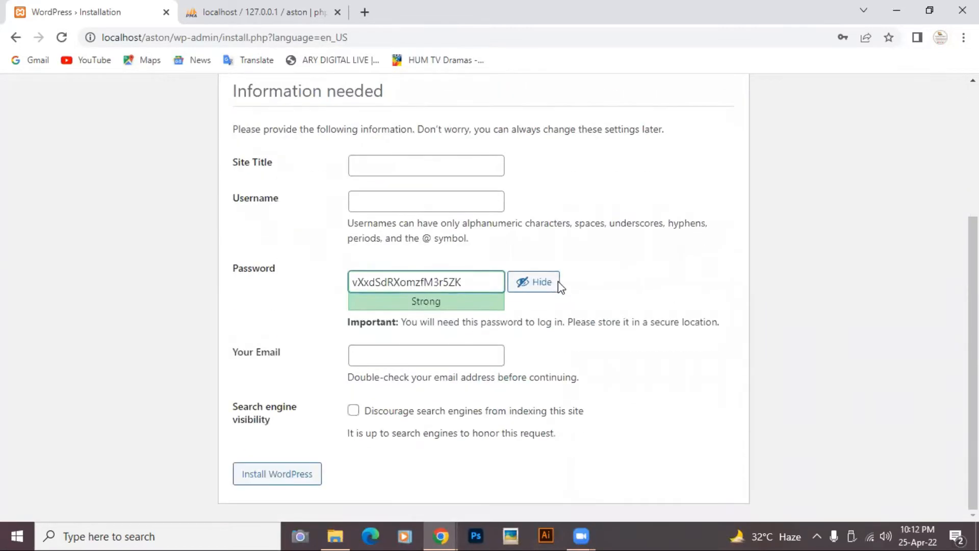
left_click(393, 167)
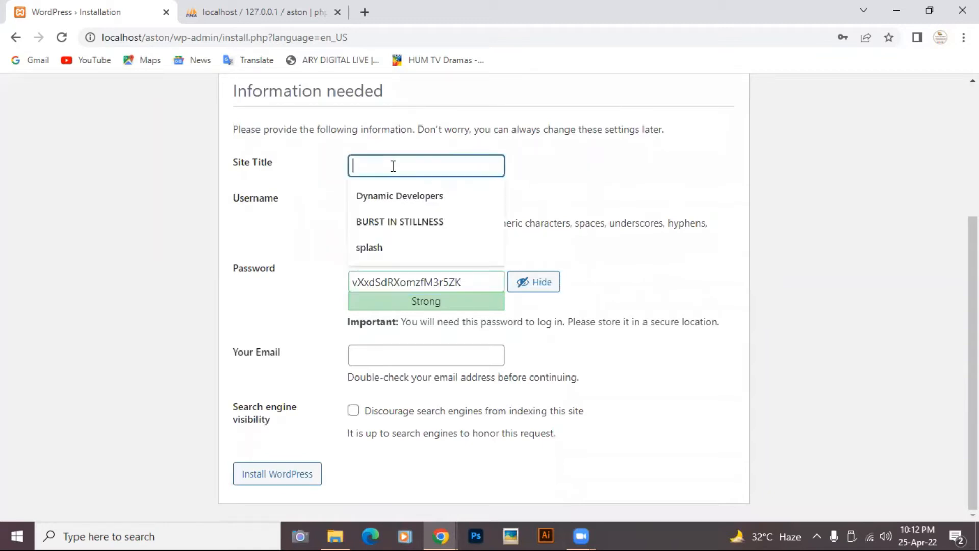
left_click(399, 196)
right_click(399, 197)
left_click(381, 200)
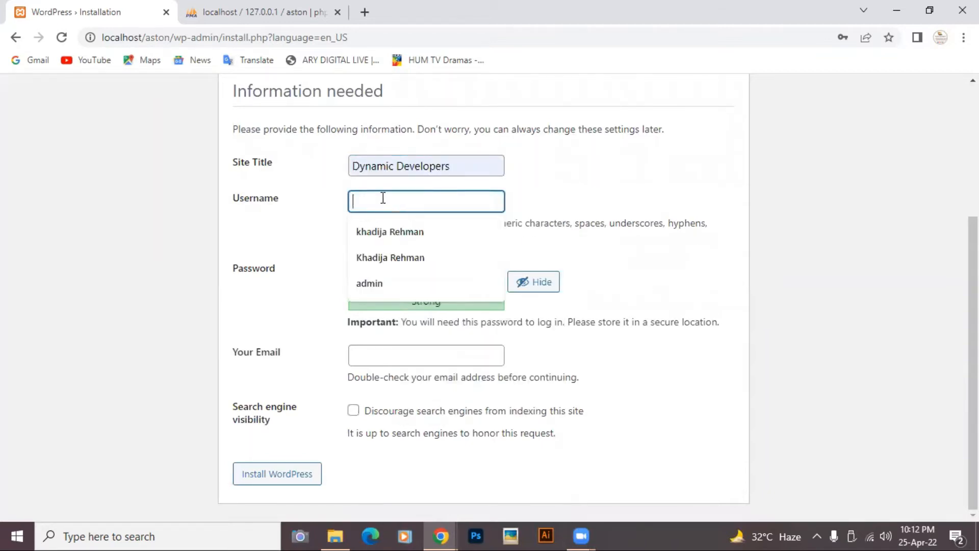
left_click(369, 283)
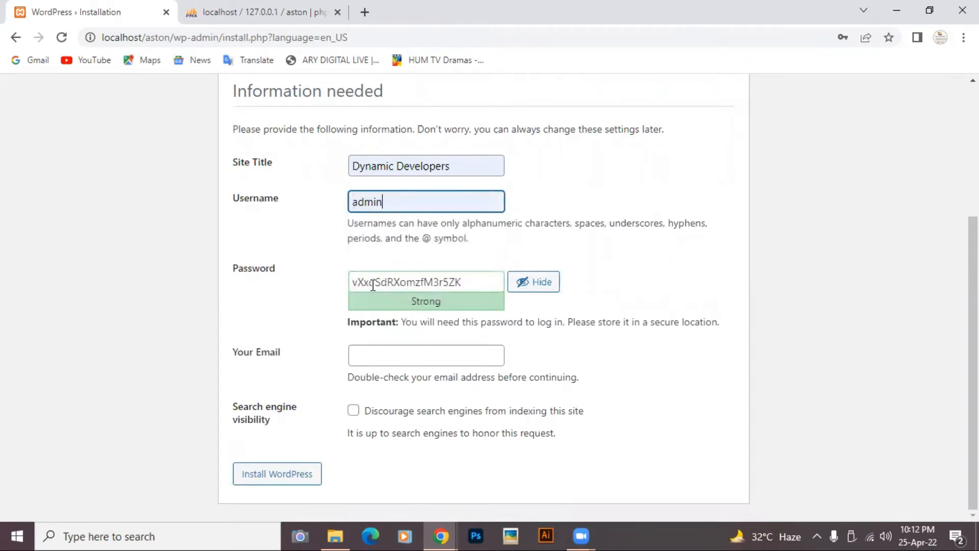
- Replace the generated admin password, fill in the admin e-mail, and install WordPress
left_click(486, 281)
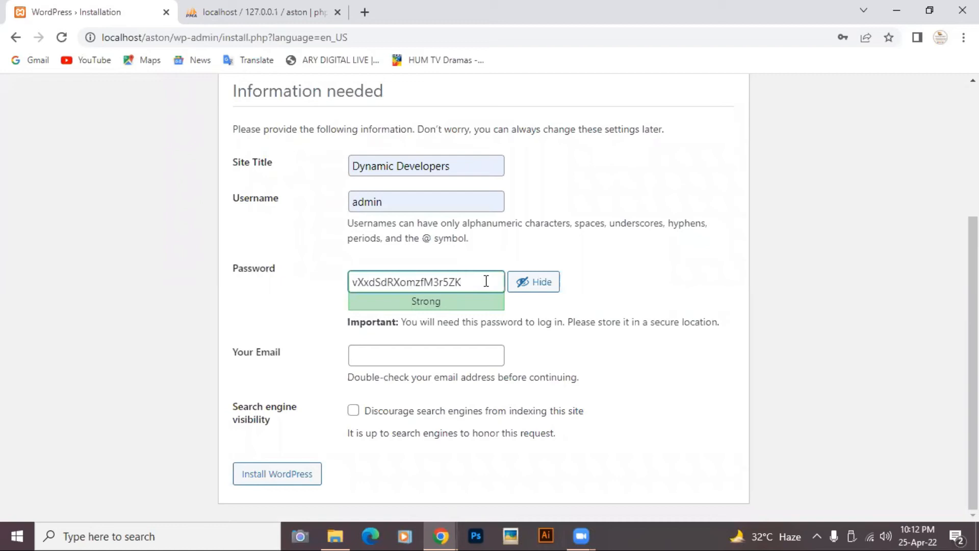
key("BackSpace")
key("BackSpace")
key("BackSpace")
key("BackSpace")
key("BackSpace")
key("BackSpace")
key("BackSpace")
key("BackSpace")
key("BackSpace")
key("BackSpace")
key("BackSpace")
key("BackSpace")
key("BackSpace")
key("BackSpace")
key("BackSpace")
key("BackSpace")
key("BackSpace")
key("BackSpace")
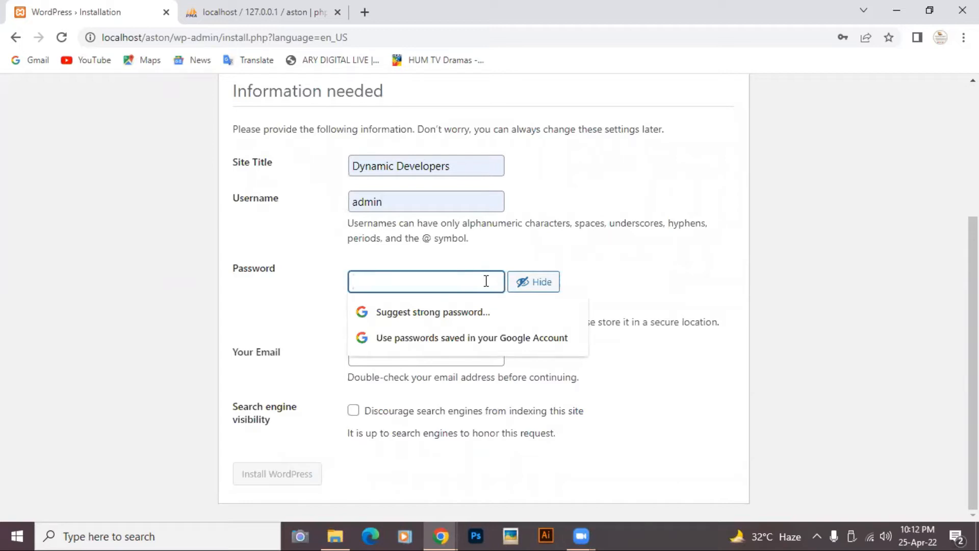
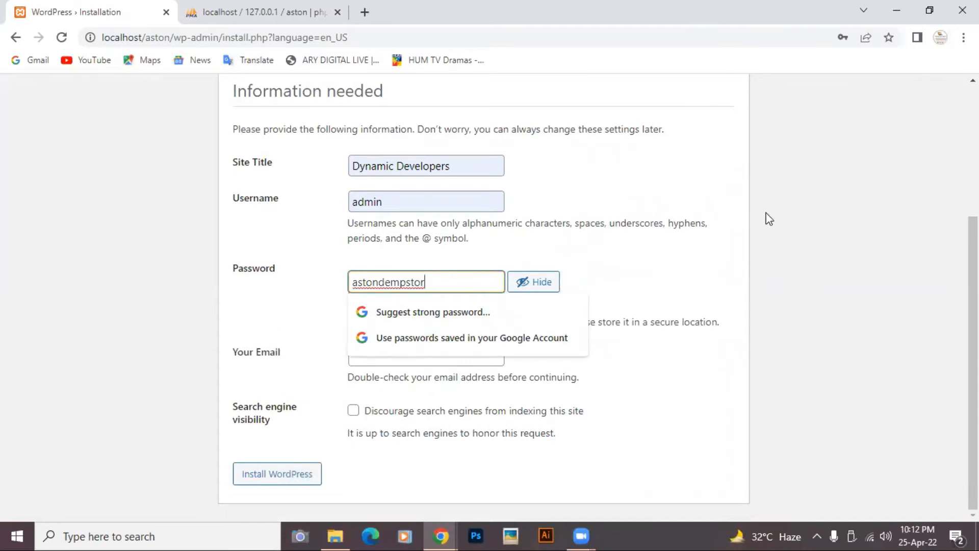
left_click(649, 266)
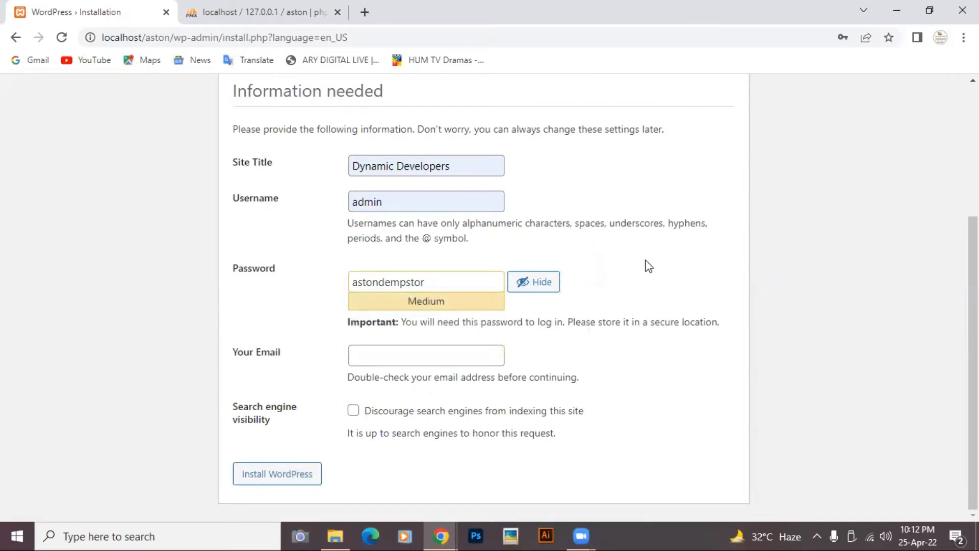
left_click(458, 359)
left_click(404, 384)
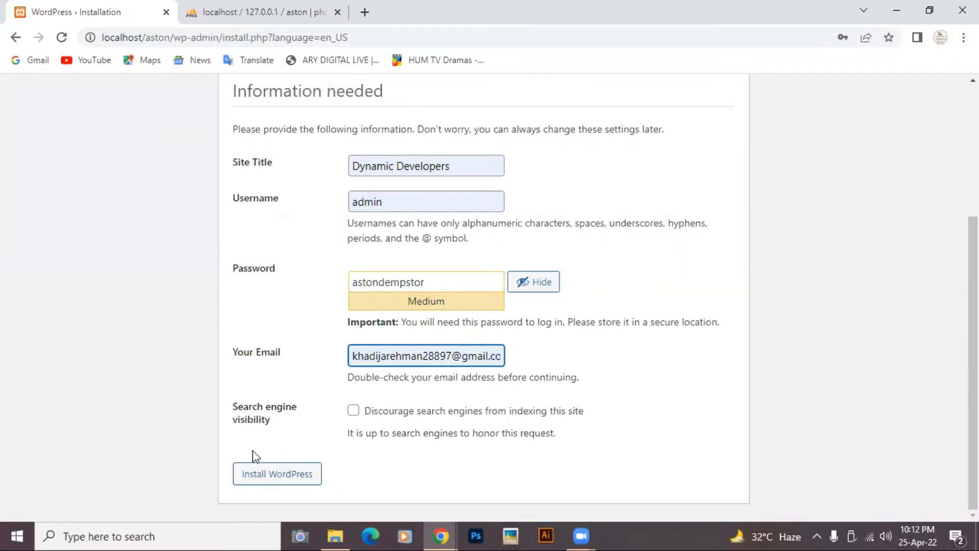
left_click(256, 463)
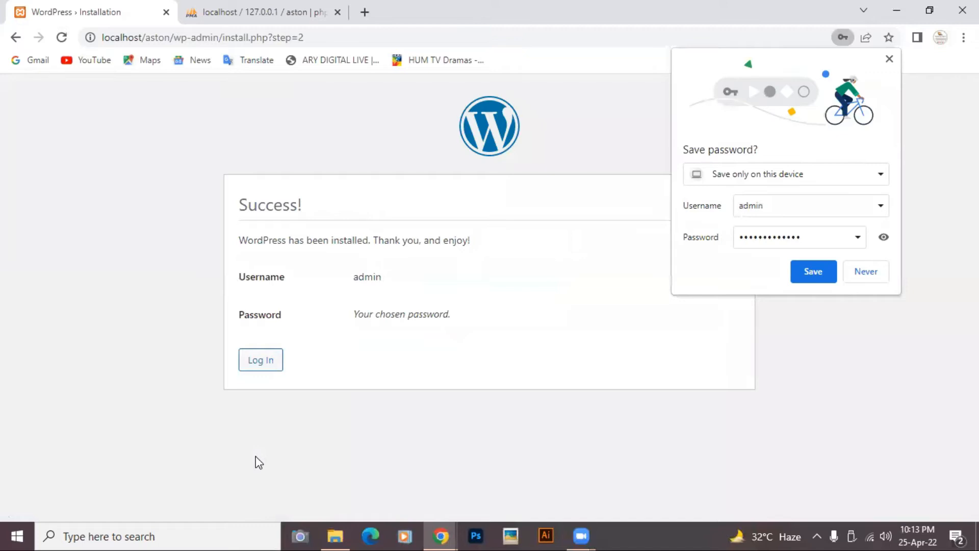
- Log in with username admin and the account password
left_click(256, 364)
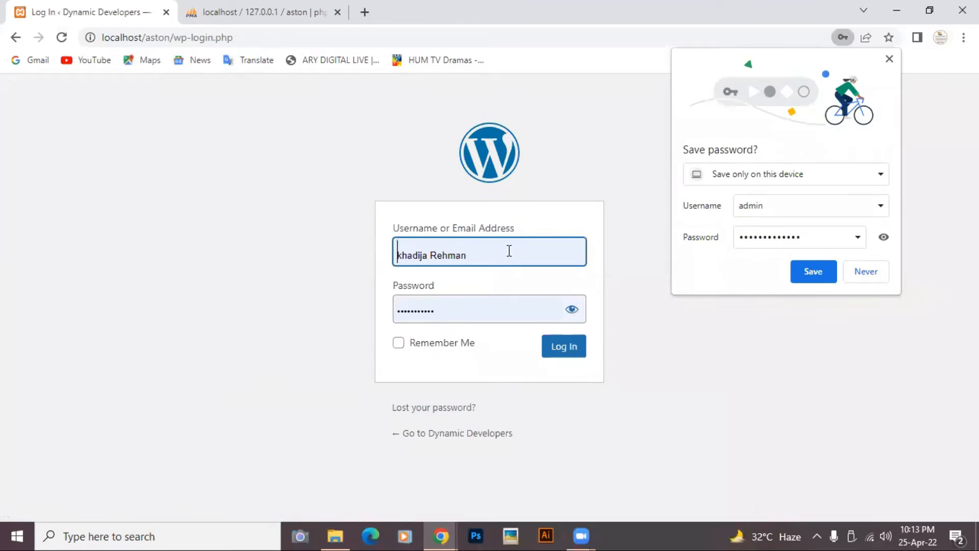
left_click(508, 252)
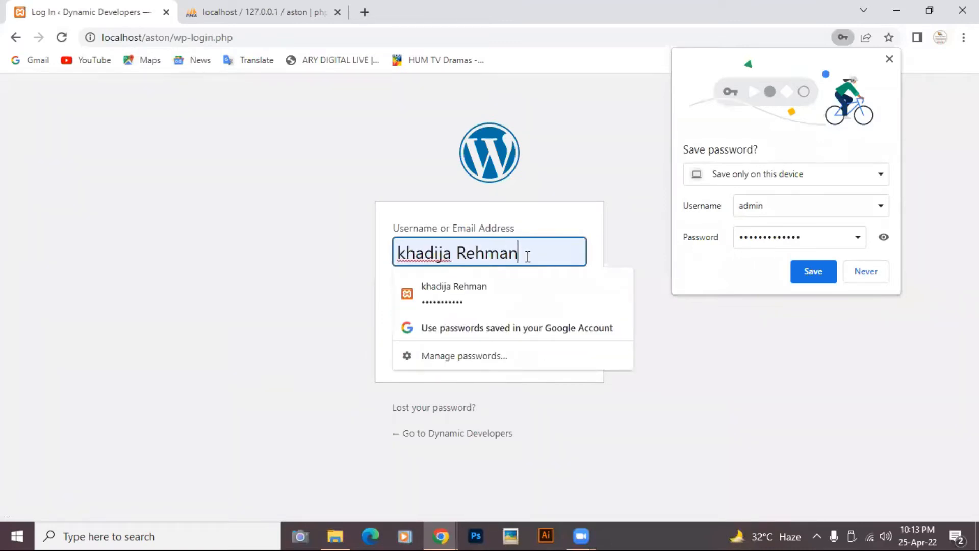
key("BackSpace")
key("BackSpace")
key("BackSpace")
key("BackSpace")
key("BackSpace")
key("BackSpace")
key("BackSpace")
key("BackSpace")
key("BackSpace")
key("BackSpace")
key("BackSpace")
key("BackSpace")
key("BackSpace")
key("BackSpace")
type("admin")
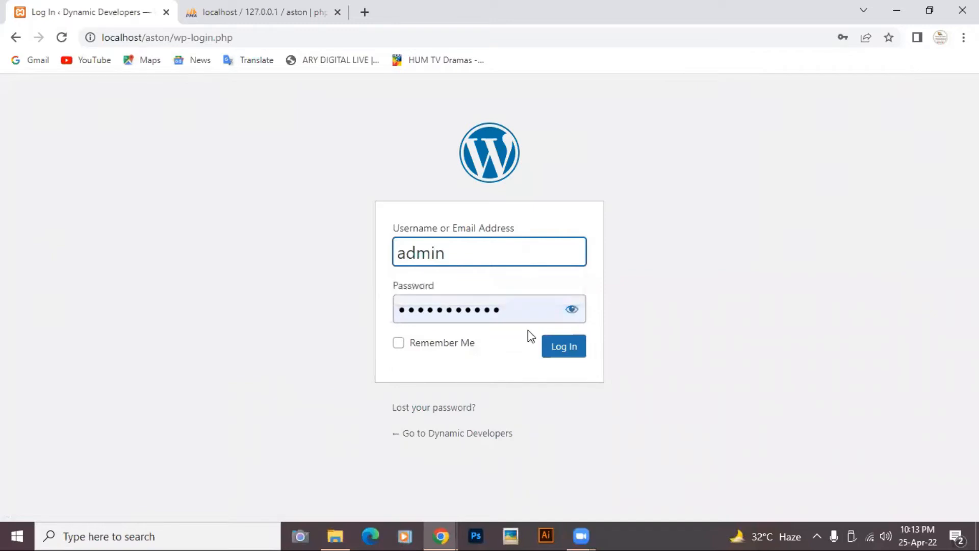
left_click(512, 308)
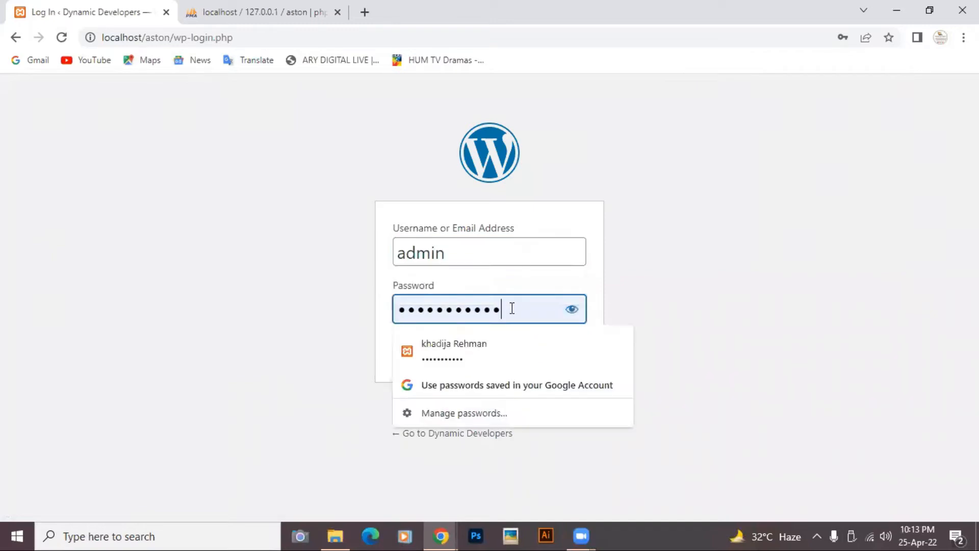
key("BackSpace")
key("BackSpace")
key("BackSpace")
key("BackSpace")
key("BackSpace")
key("BackSpace")
key("BackSpace")
key("BackSpace")
key("BackSpace")
key("BackSpace")
key("BackSpace")
type("••••")
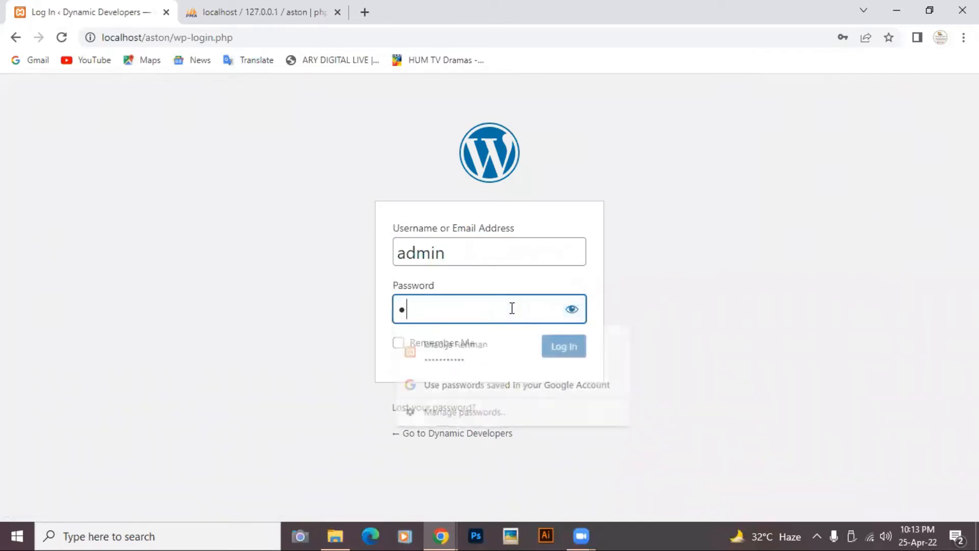
type("•••••••••")
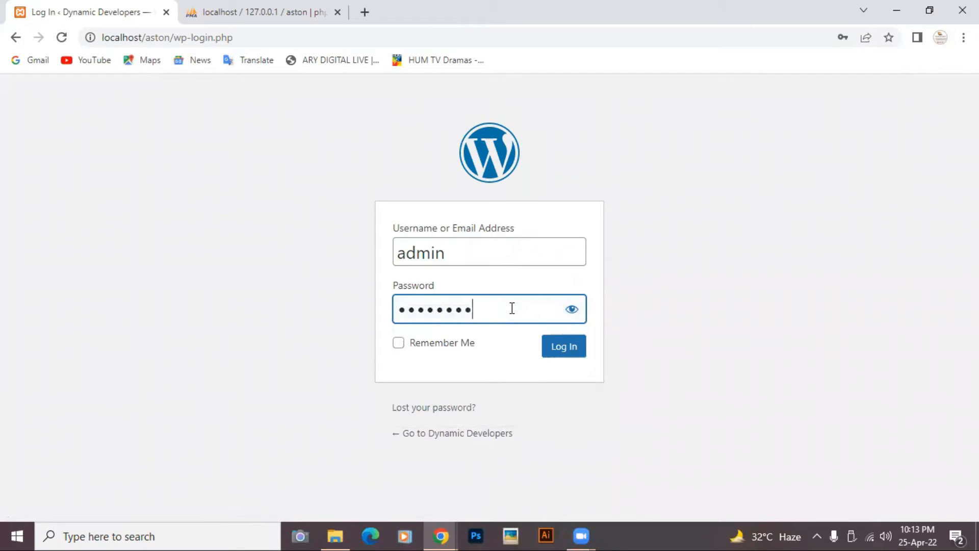
left_click(555, 344)
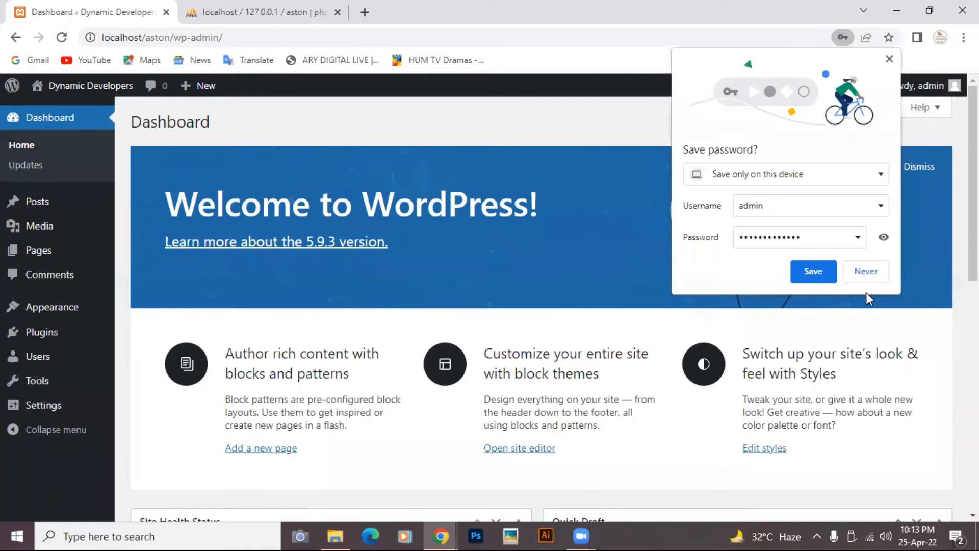
- Choose Never on Chrome's save-password prompt and look over the Dashboard welcome panel
left_click(877, 277)
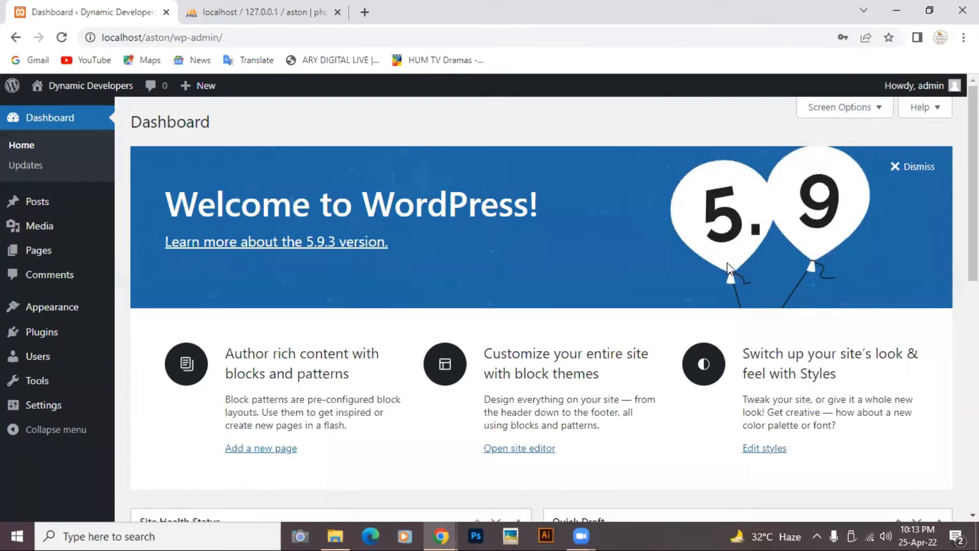
scroll(730, 269, "down", 3)
scroll(729, 266, "down", 5)
scroll(728, 252, "up", 6)
scroll(586, 249, "down", 3)
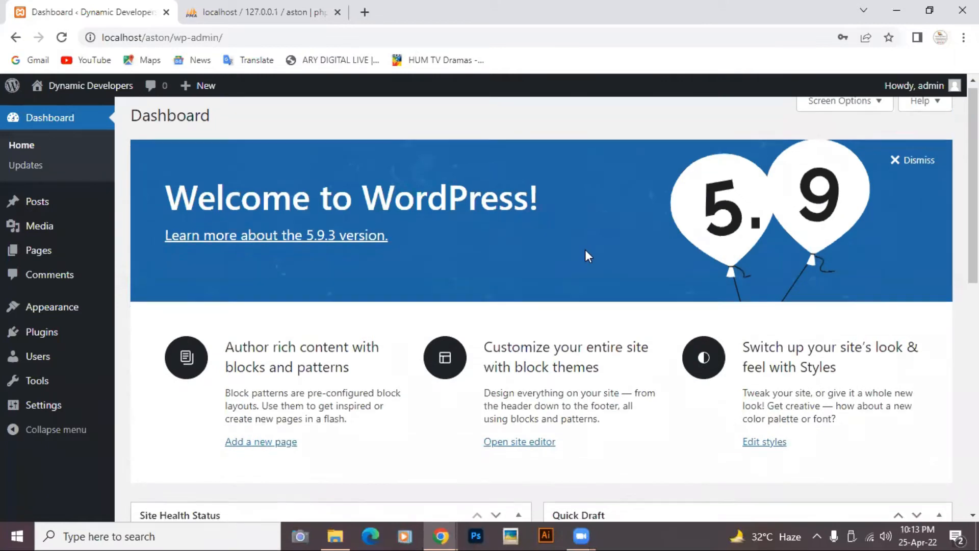
scroll(587, 248, "up", 3)
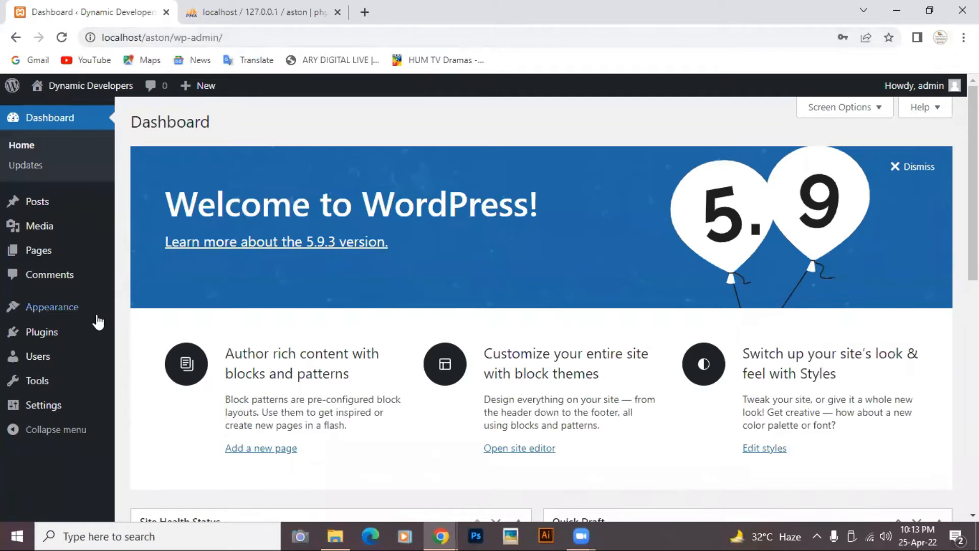
mouse_move(41, 332)
mouse_move(72, 313)
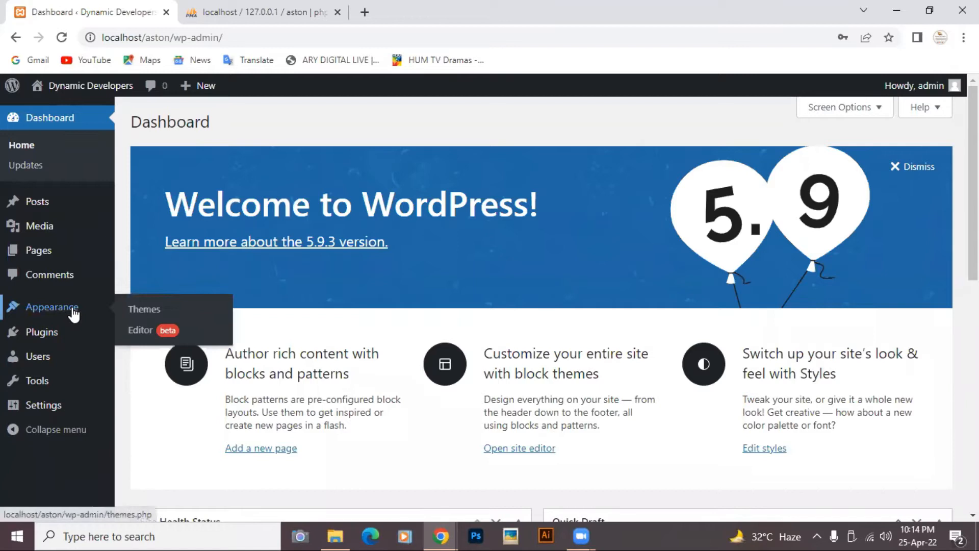
- Open Appearance > Themes, with Twenty Twenty-Two active among three themes, then go to Add New
left_click(145, 312)
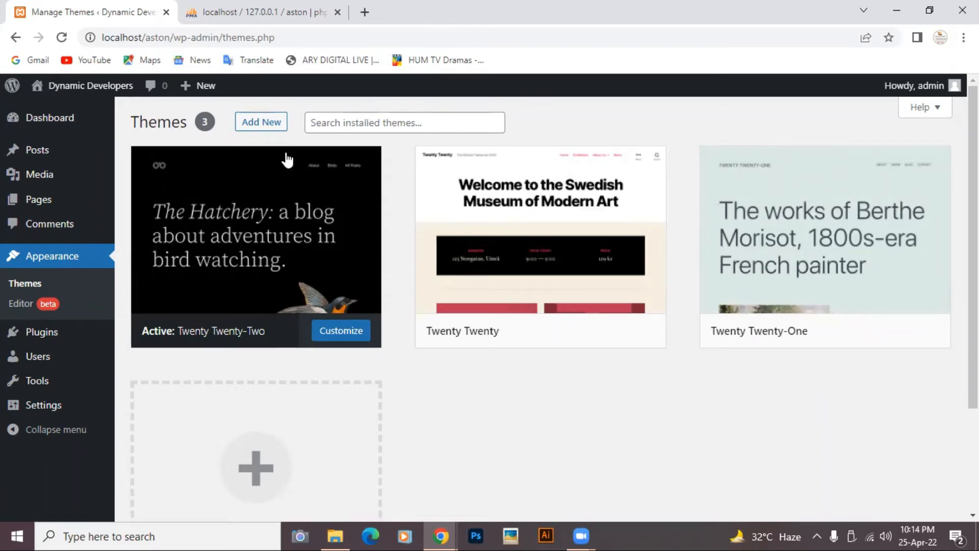
left_click(261, 124)
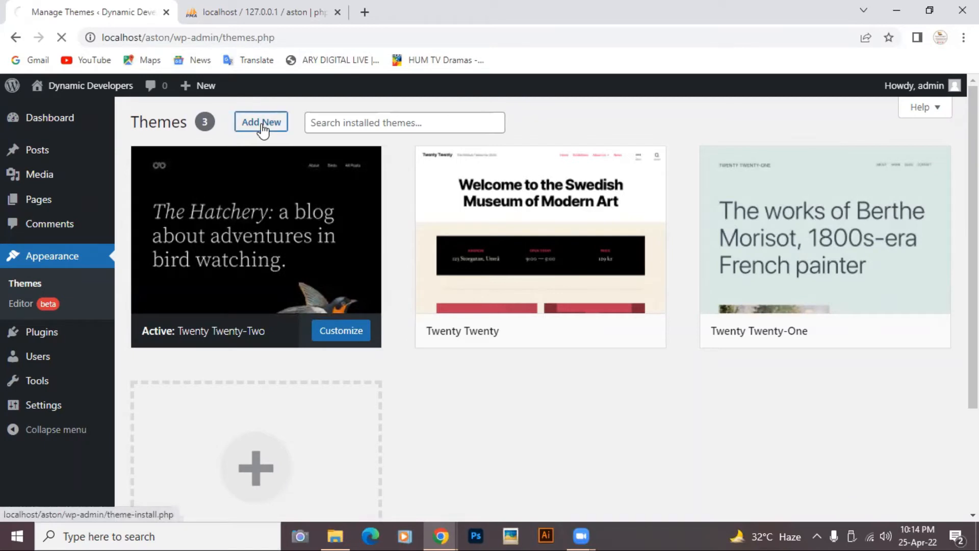
- Open a new tab, glance at the phpMyAdmin aston tab, and return to Add Themes' upload option
left_click(365, 13)
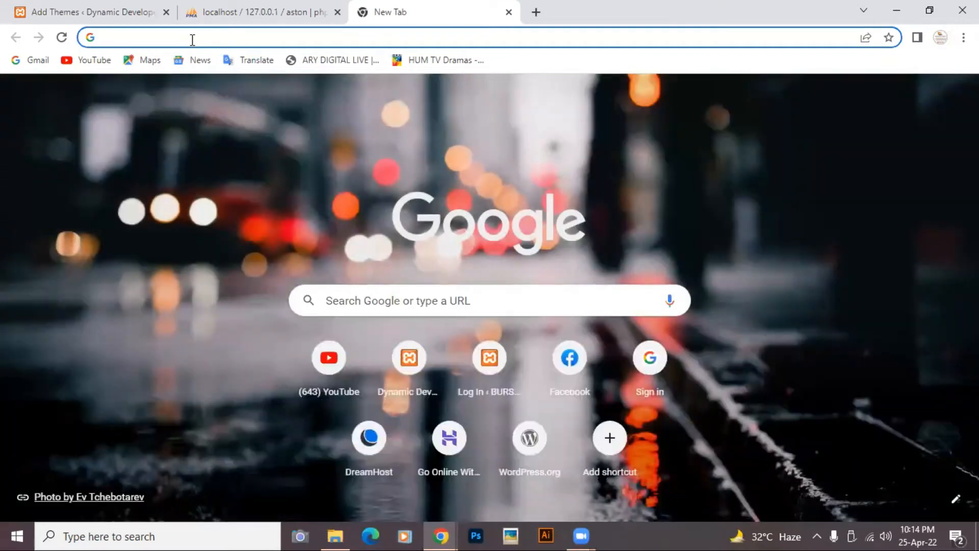
left_click(247, 12)
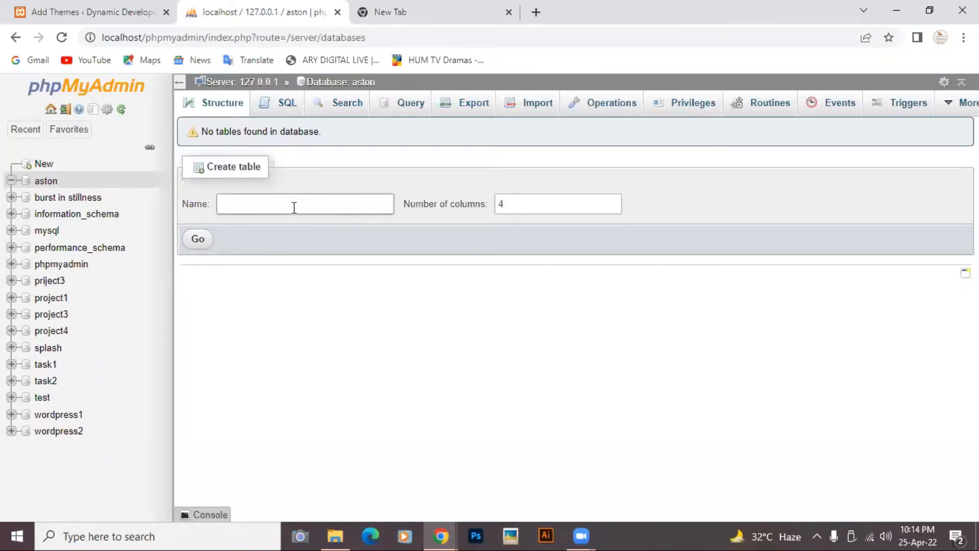
left_click(95, 14)
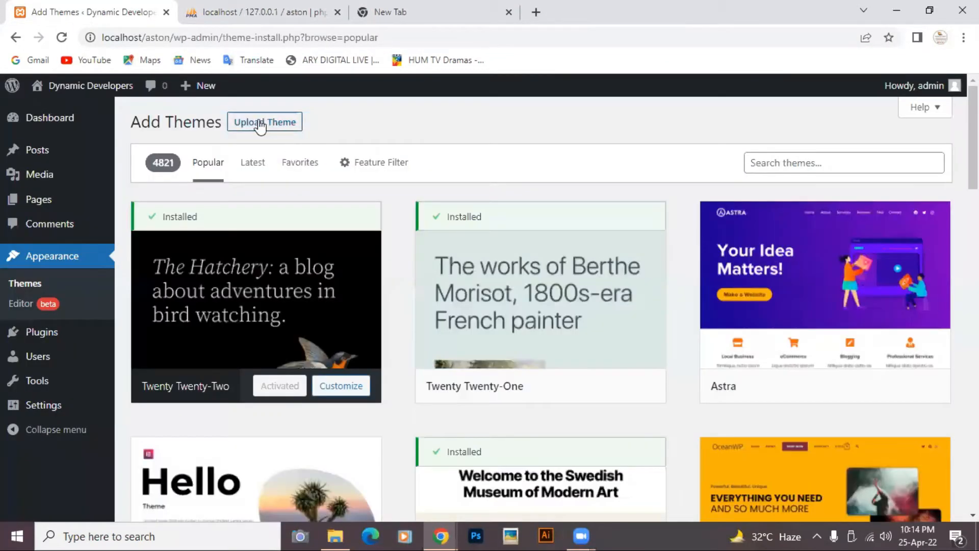
left_click(260, 124)
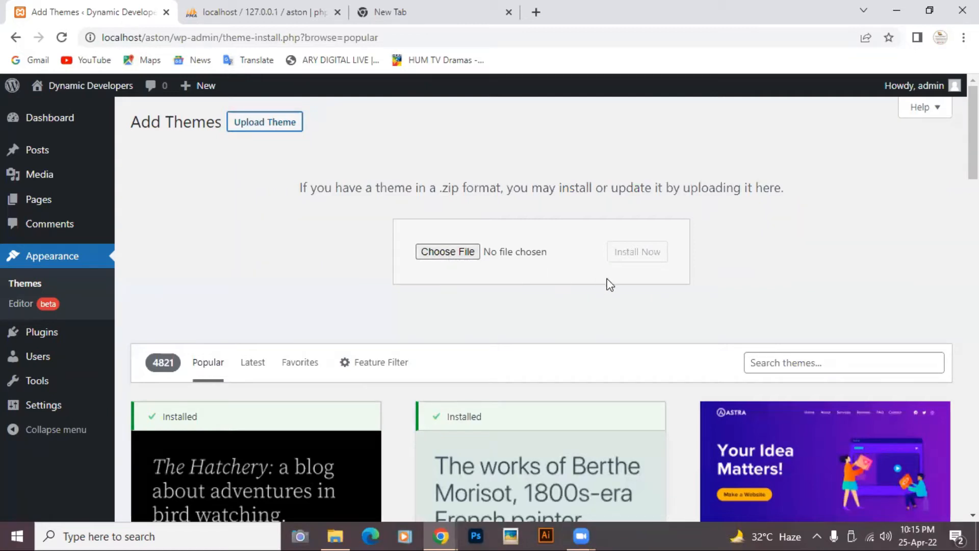
scroll(426, 255, "down", 5)
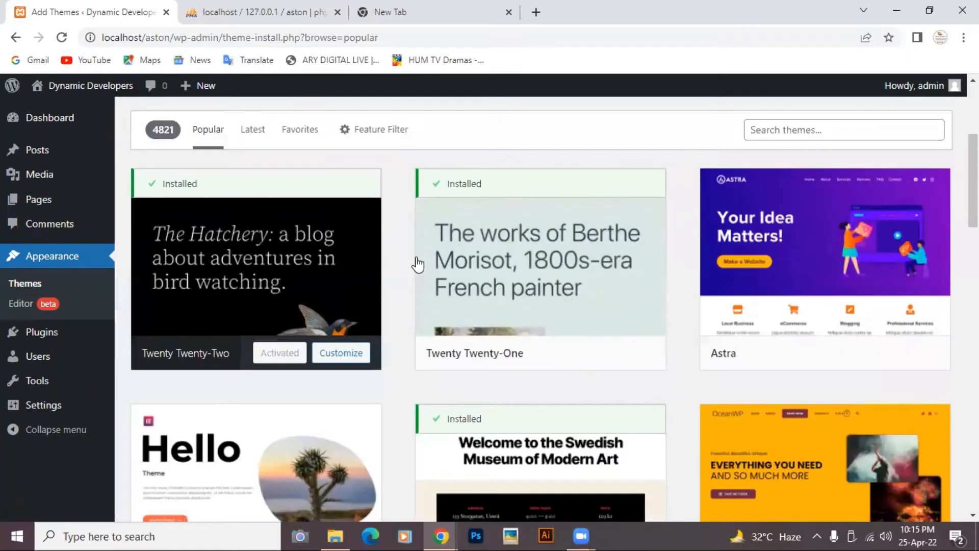
mouse_move(786, 268)
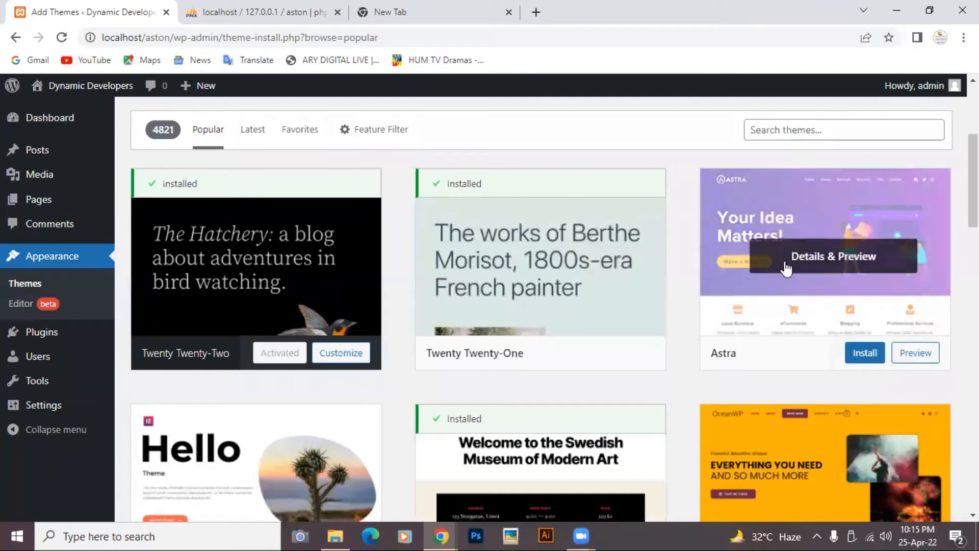
scroll(786, 271, "up", 1)
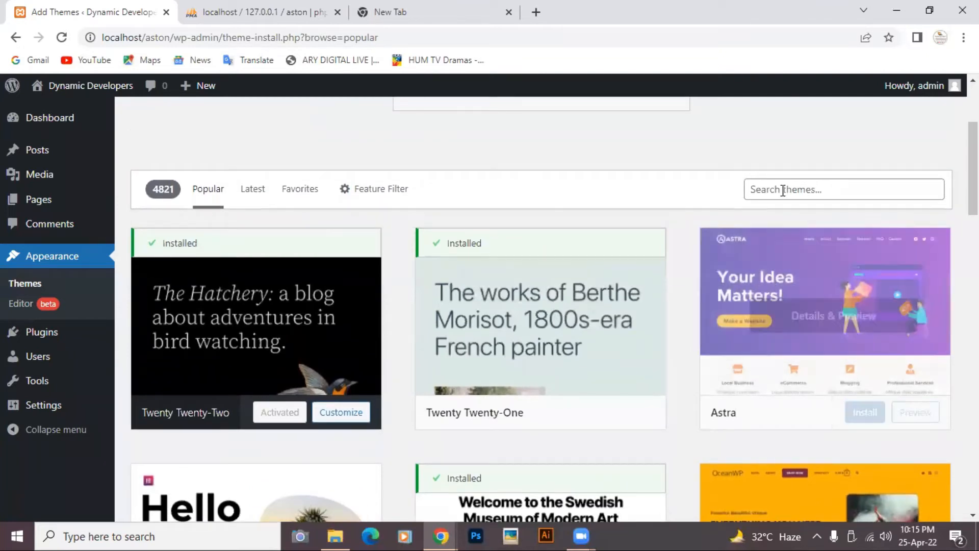
- Search the theme directory for 'astra' and install the Astra theme from the six results
left_click(781, 189)
left_click(762, 220)
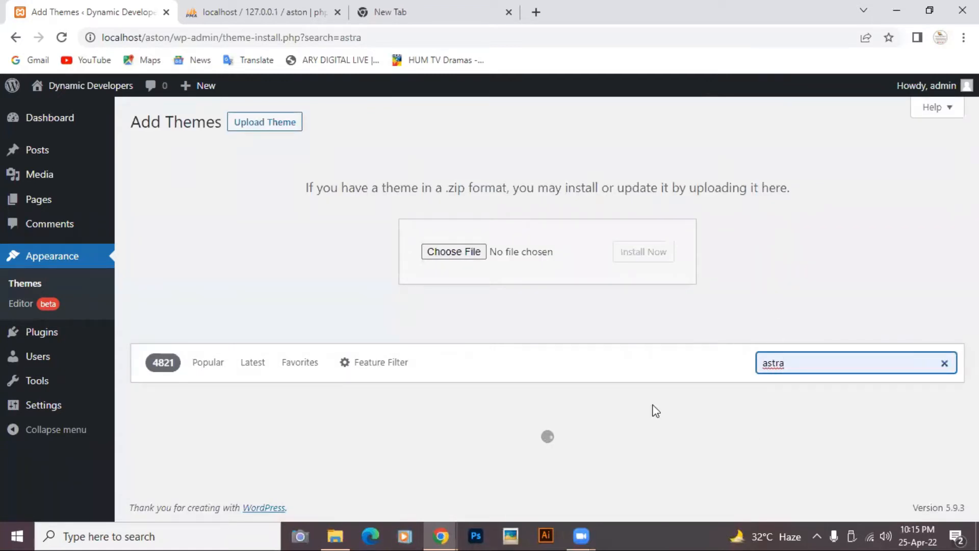
scroll(656, 411, "down", 6)
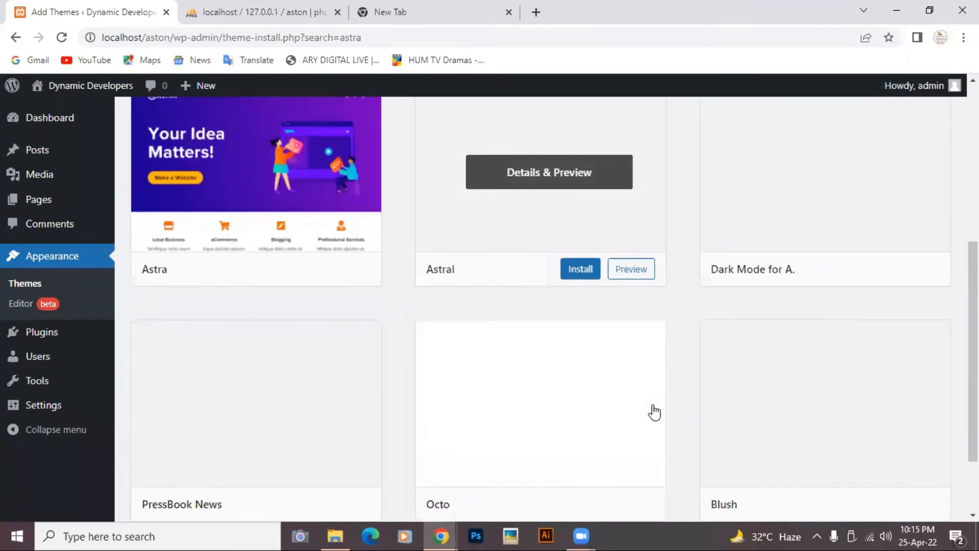
scroll(263, 200, "up", 2)
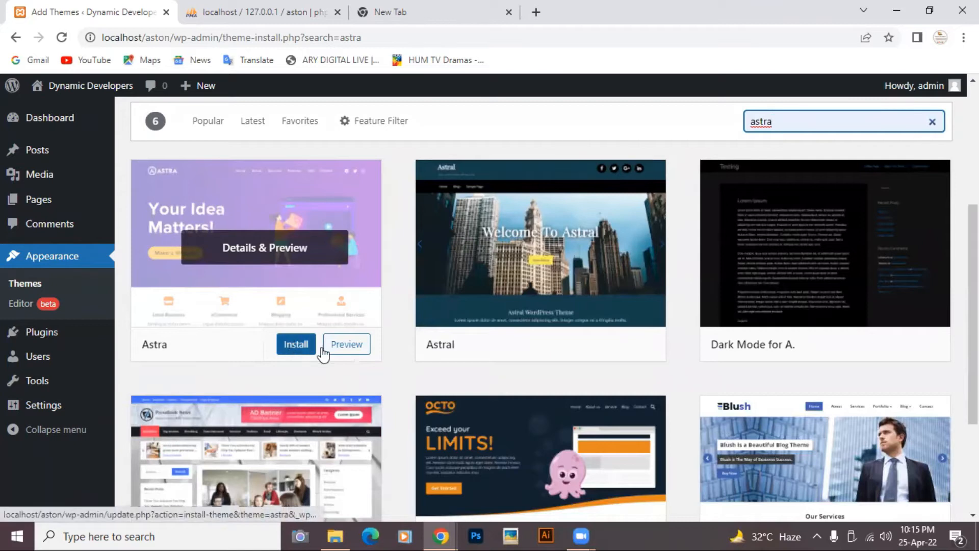
left_click(288, 344)
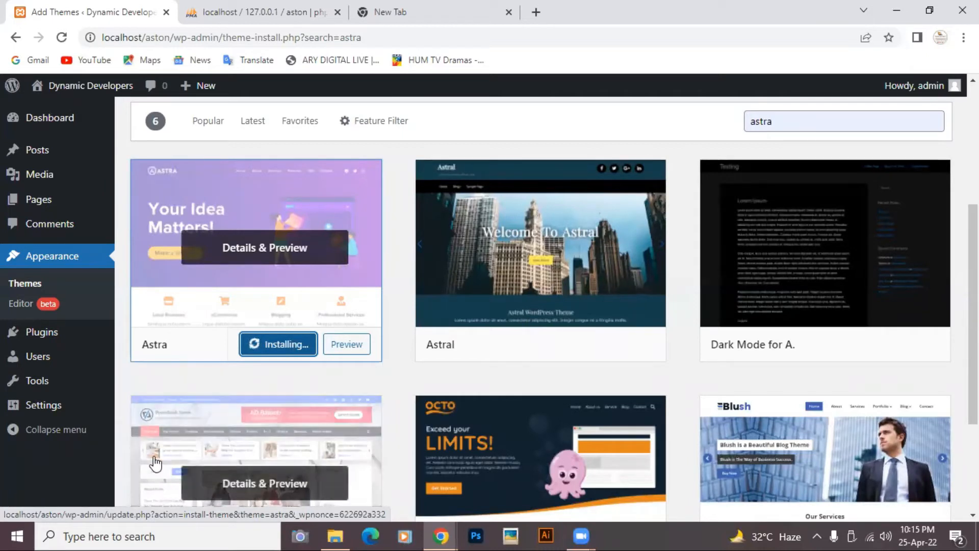
left_click(282, 529)
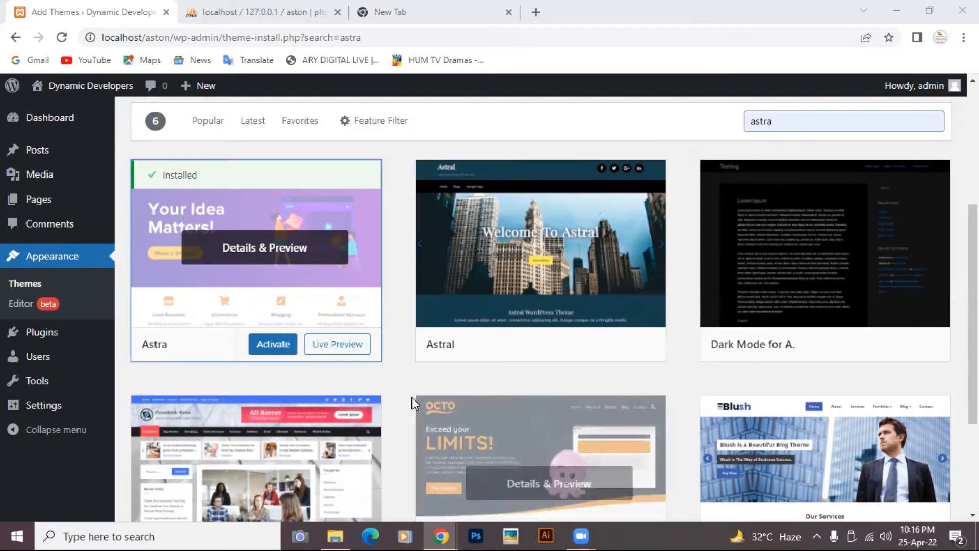
- Activate the newly installed Astra theme from its search-result card
left_click(262, 347)
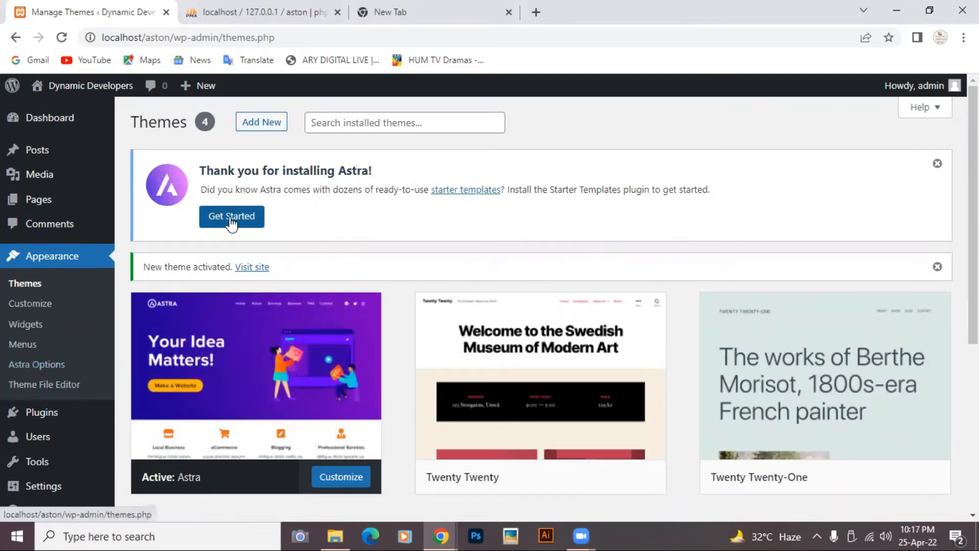
- Confirm Astra is the active theme on the Themes page, then open Appearance > Astra Options
scroll(291, 260, "down", 3)
scroll(291, 265, "up", 3)
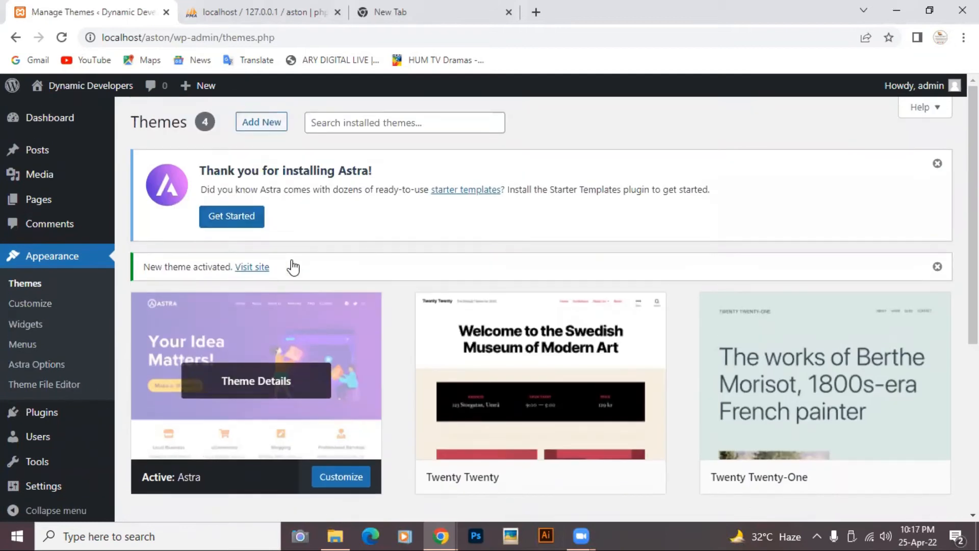
scroll(292, 266, "down", 4)
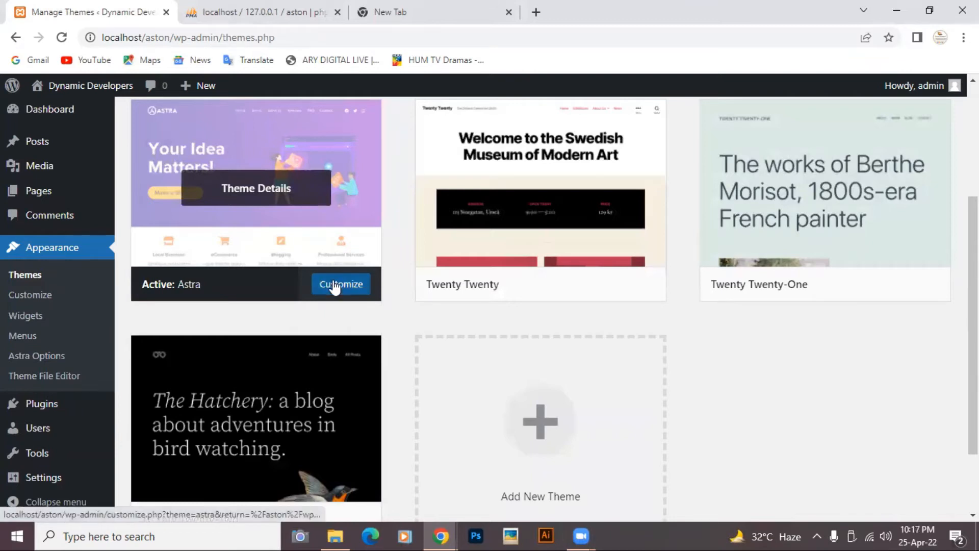
scroll(265, 228, "up", 4)
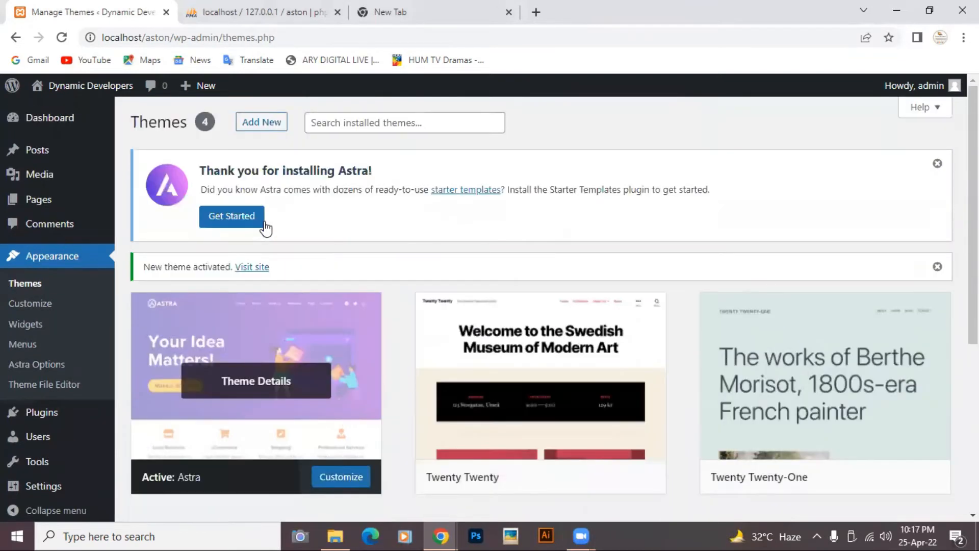
scroll(300, 257, "down", 4)
scroll(299, 258, "up", 4)
scroll(300, 255, "down", 3)
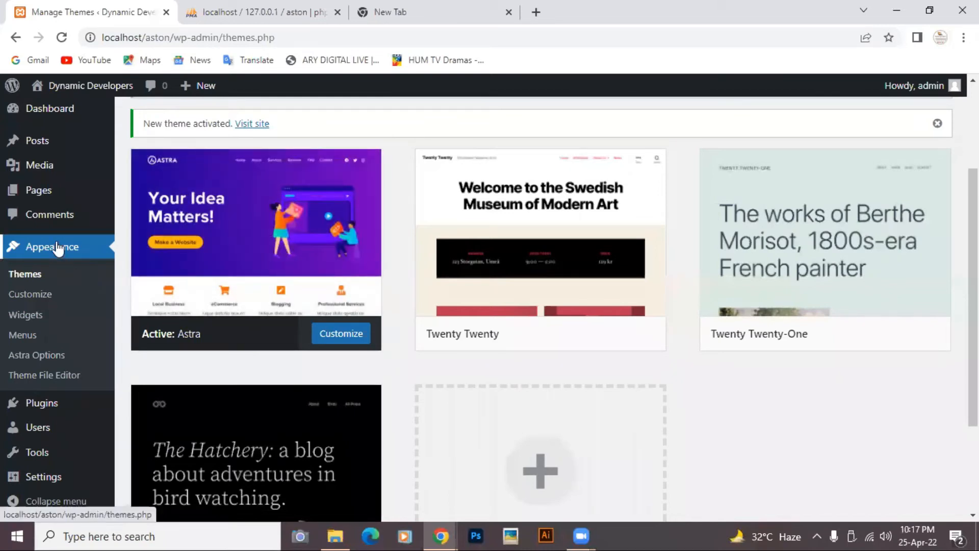
left_click(25, 358)
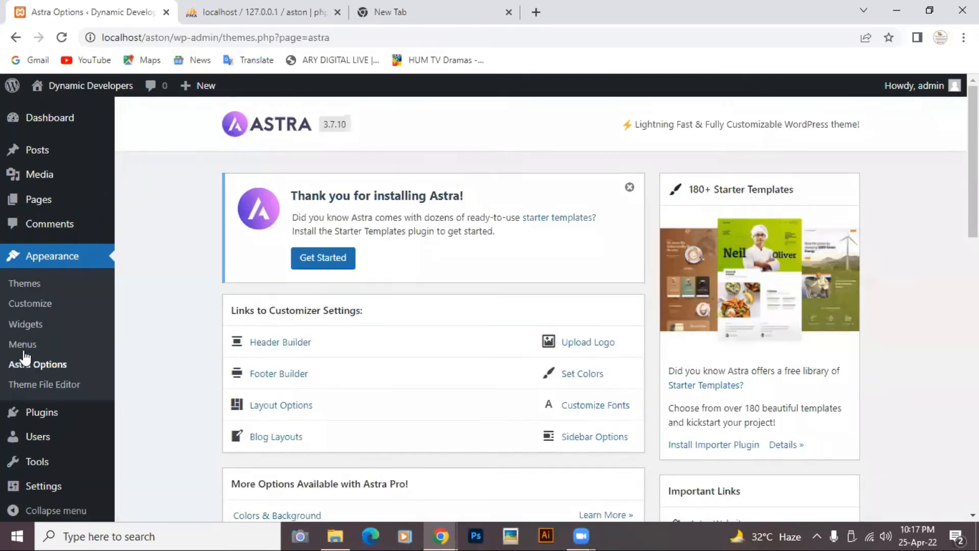
- Scroll the Astra Options page to view its customizer links and starter template offers
scroll(464, 436, "down", 1)
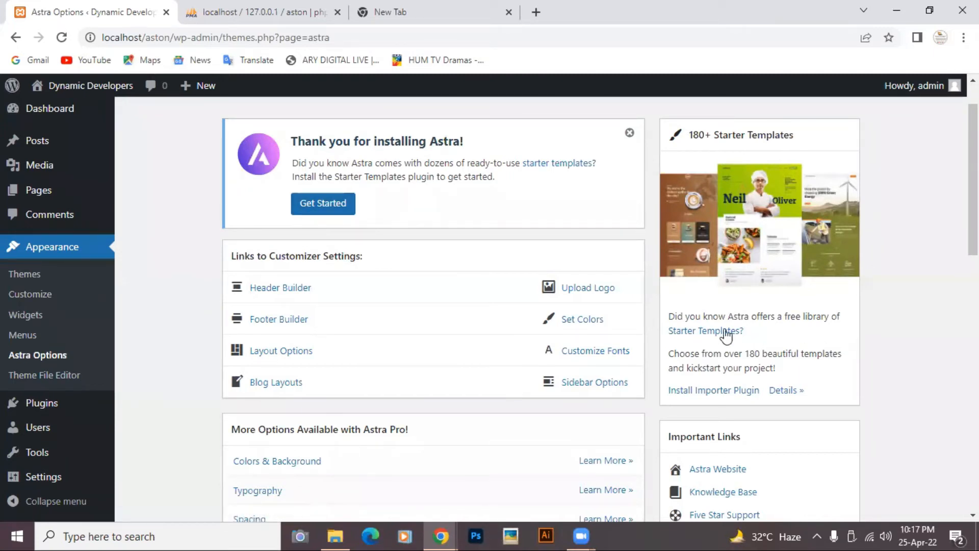
- Open the wpastra.com Starter Templates gallery and browse the template grid
left_click(697, 333)
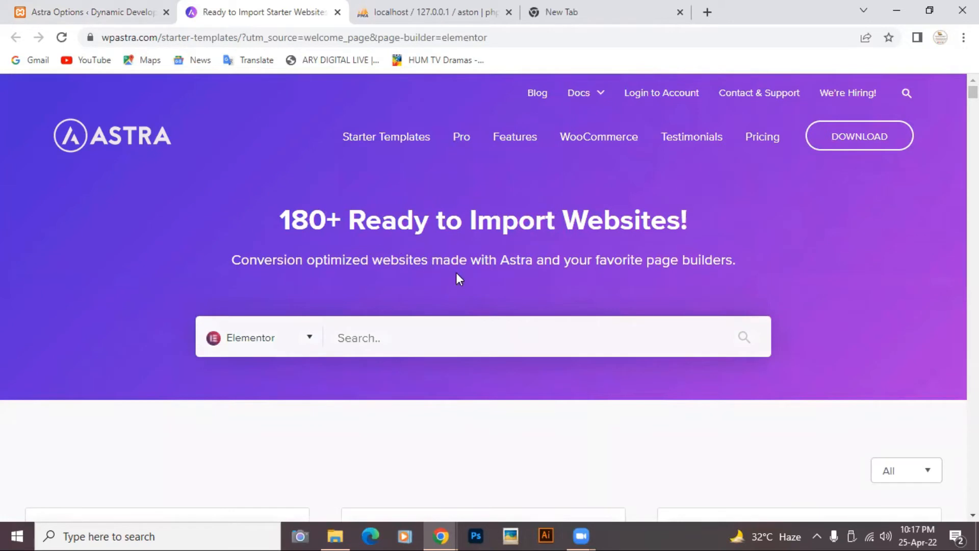
scroll(456, 274, "down", 4)
scroll(457, 274, "up", 4)
scroll(456, 273, "down", 9)
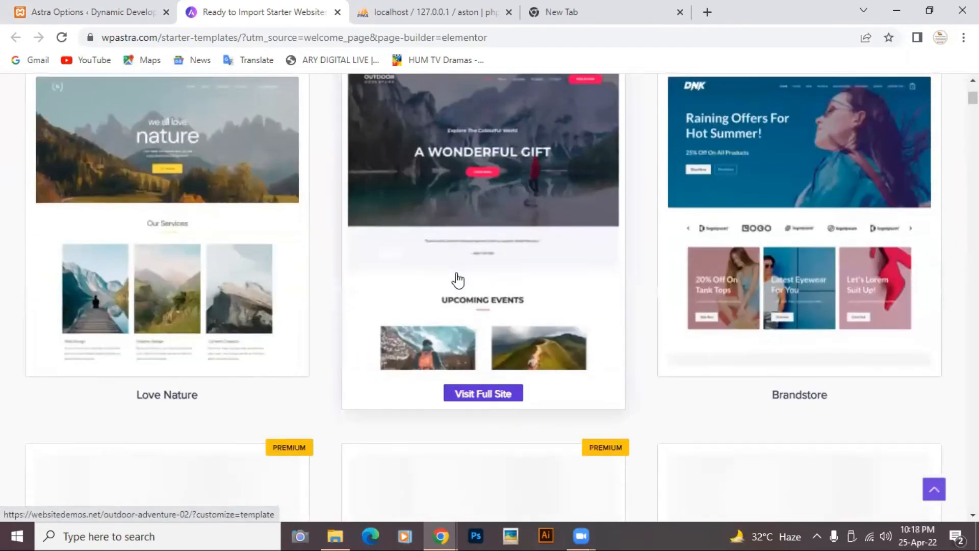
scroll(458, 280, "down", 4)
scroll(457, 279, "down", 3)
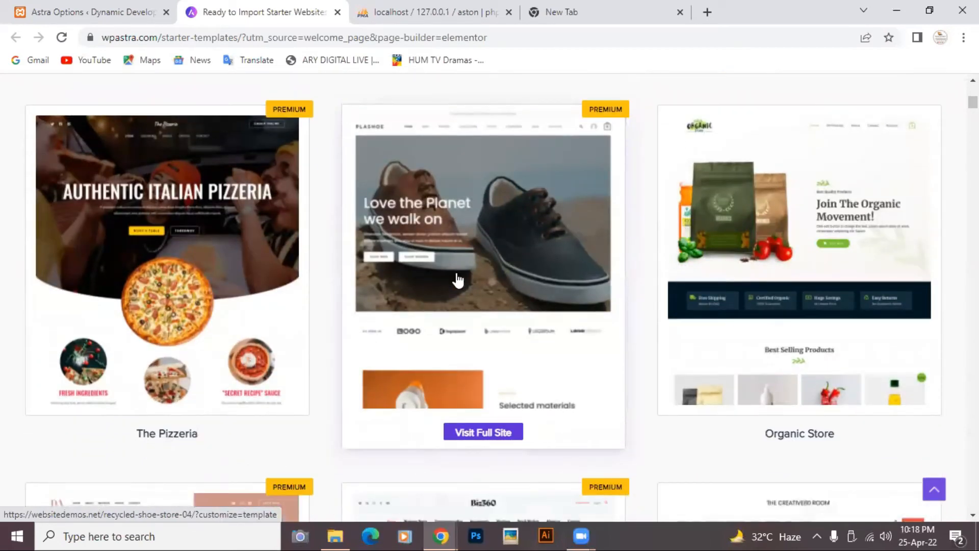
scroll(458, 279, "down", 4)
scroll(458, 280, "up", 4)
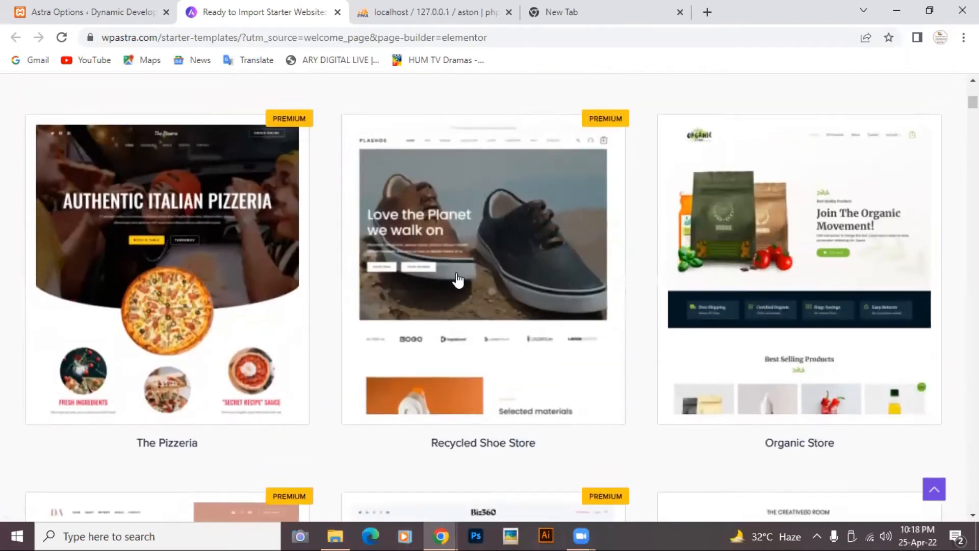
scroll(457, 279, "up", 12)
scroll(457, 279, "down", 6)
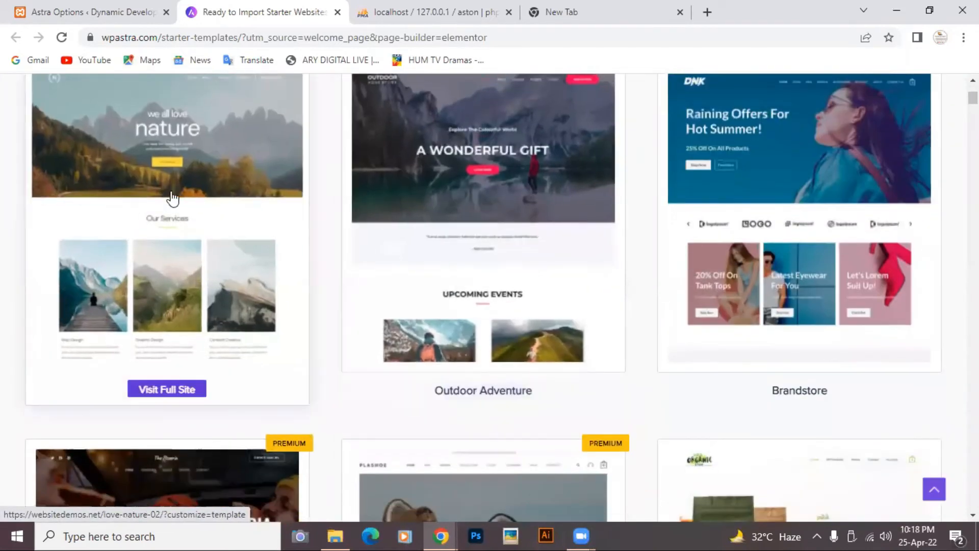
- Open the Love Nature demo site in its own tab and scroll through it
left_click(150, 389)
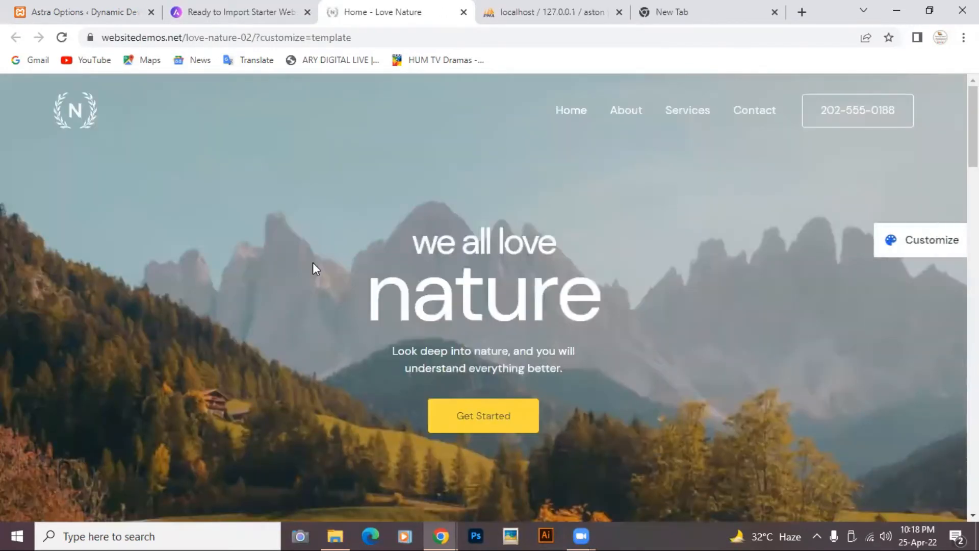
scroll(313, 263, "down", 5)
scroll(314, 263, "down", 12)
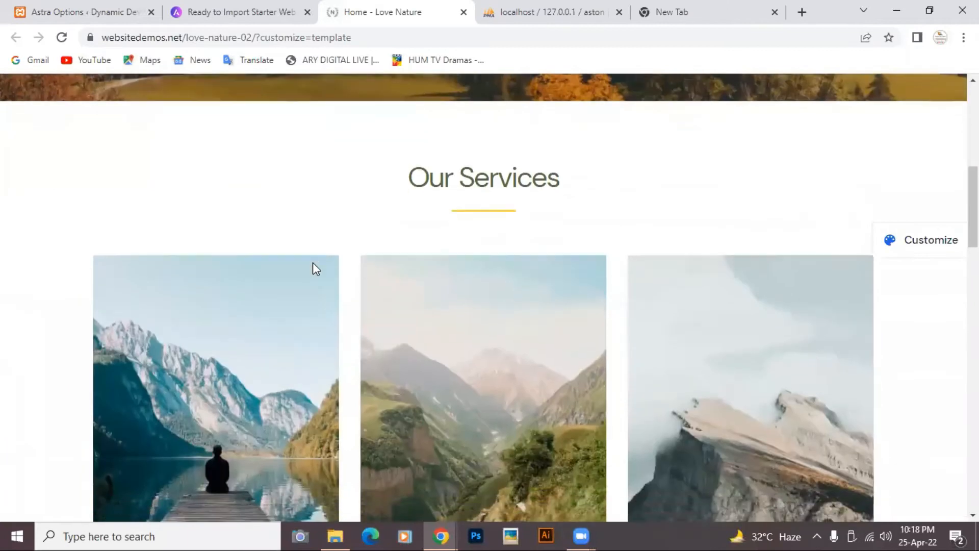
scroll(313, 263, "down", 15)
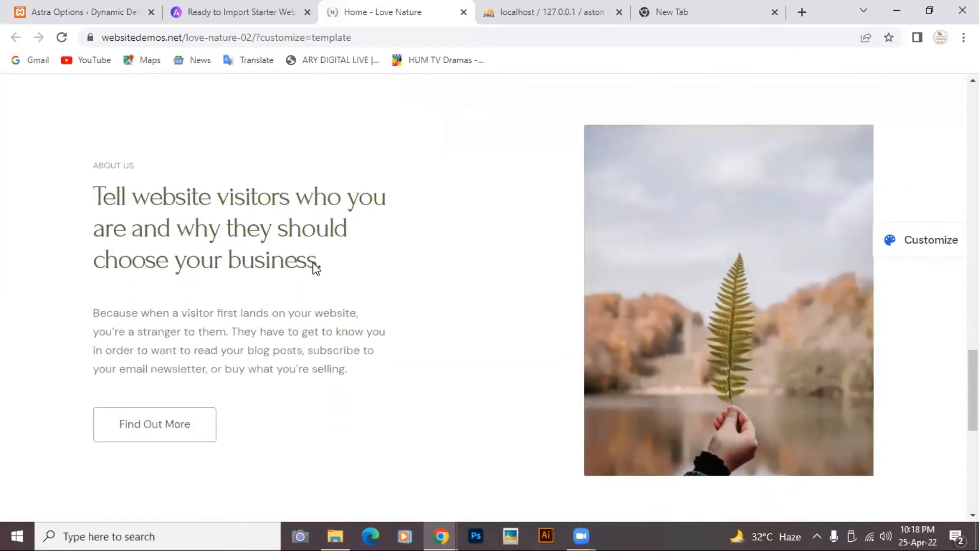
scroll(313, 263, "up", 6)
scroll(313, 263, "up", 15)
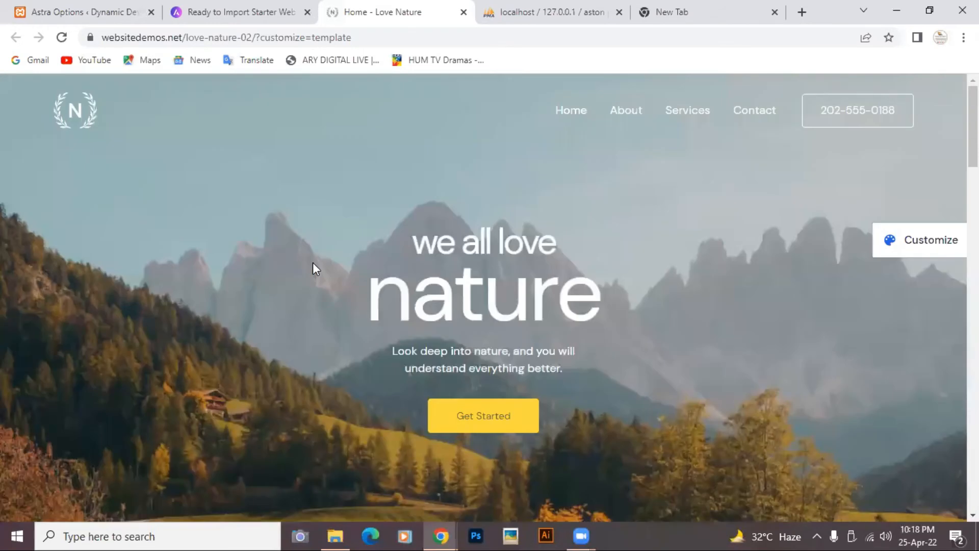
- Close the Love Nature preview tab and browse the starter templates grid again
left_click(463, 12)
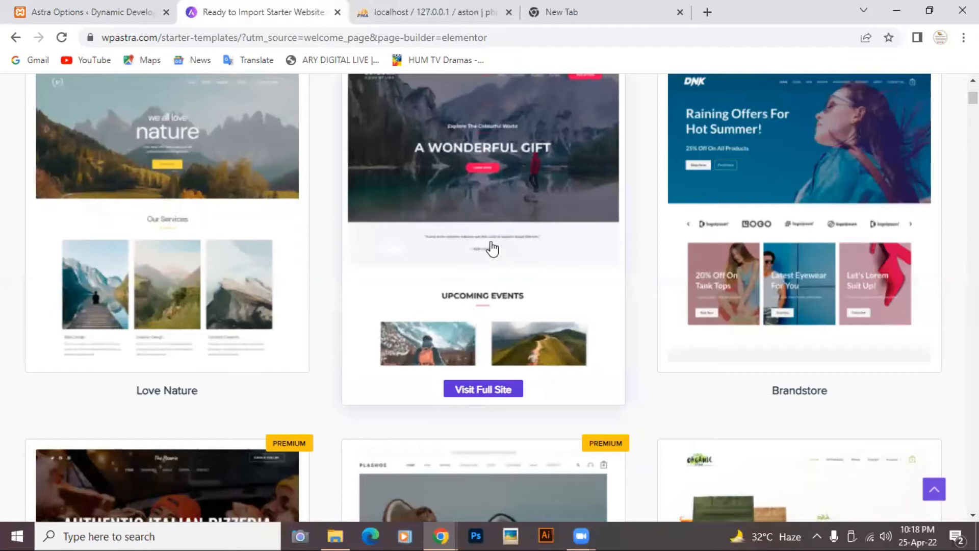
scroll(490, 251, "up", 3)
scroll(490, 252, "down", 2)
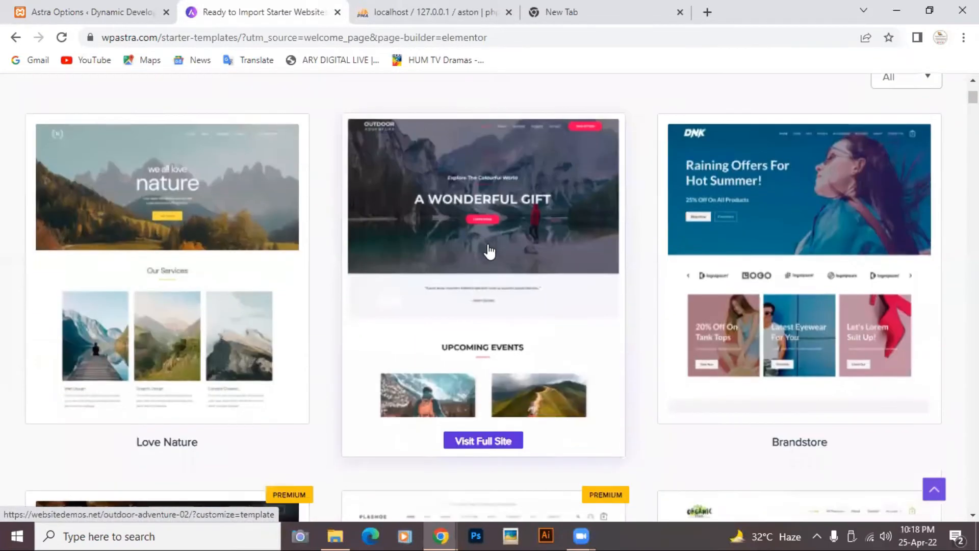
scroll(509, 352, "down", 2)
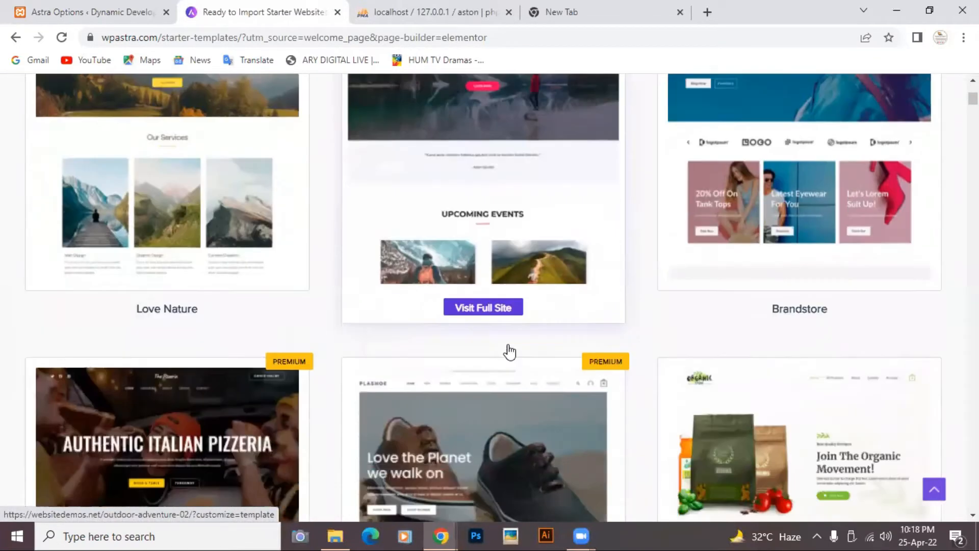
scroll(509, 352, "up", 2)
scroll(509, 351, "down", 2)
scroll(509, 351, "up", 3)
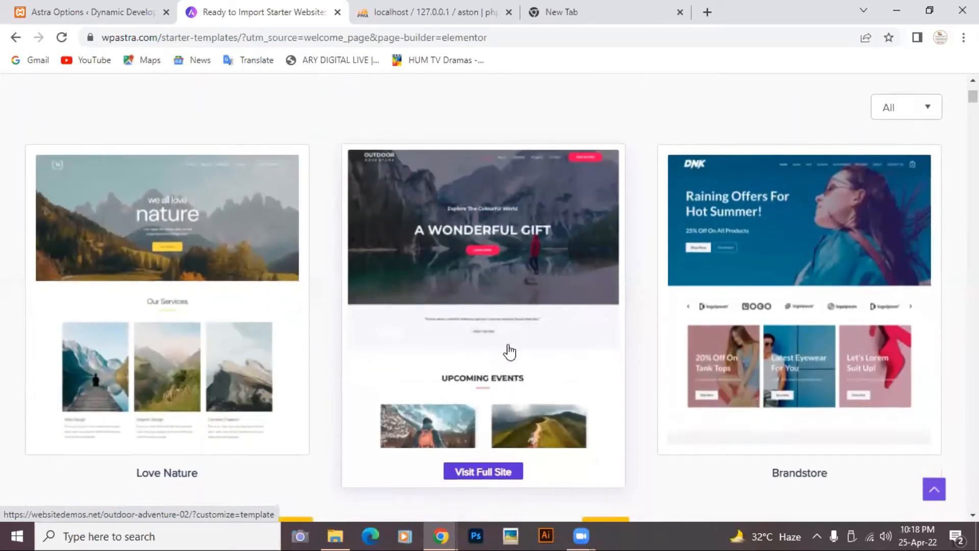
scroll(509, 352, "down", 1)
scroll(509, 351, "down", 2)
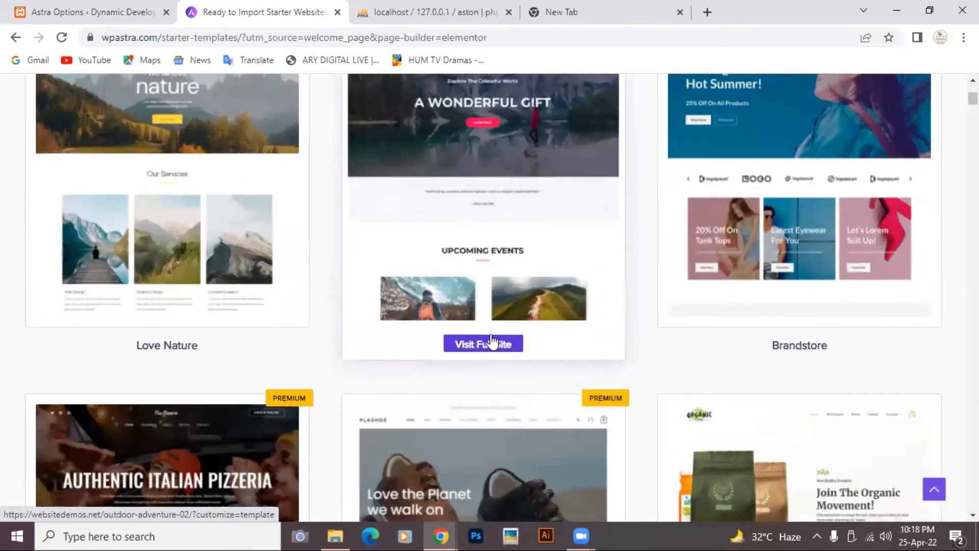
- Open the Outdoor Adventure demo site ('A Wonderful Gift') in a new tab and scroll through it
left_click(483, 344)
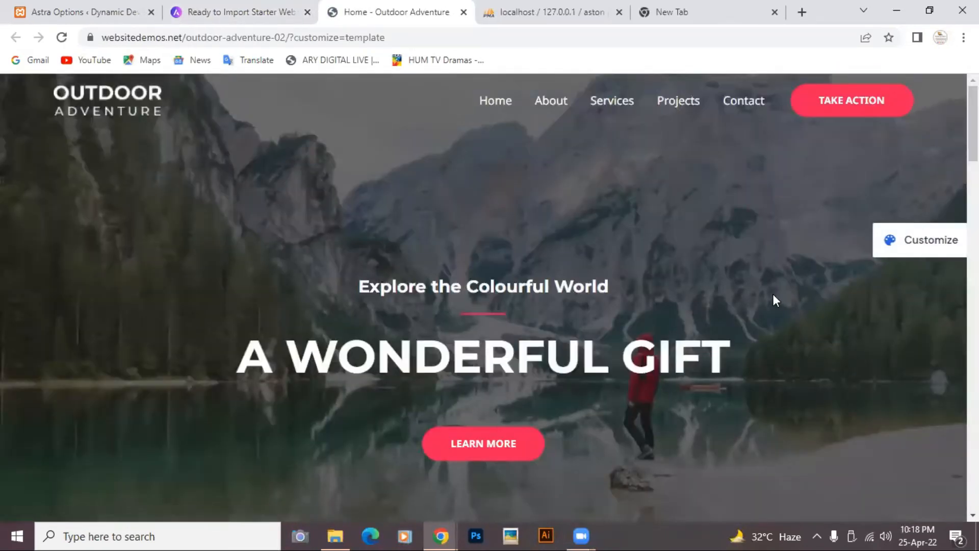
scroll(774, 296, "down", 3)
scroll(773, 295, "down", 10)
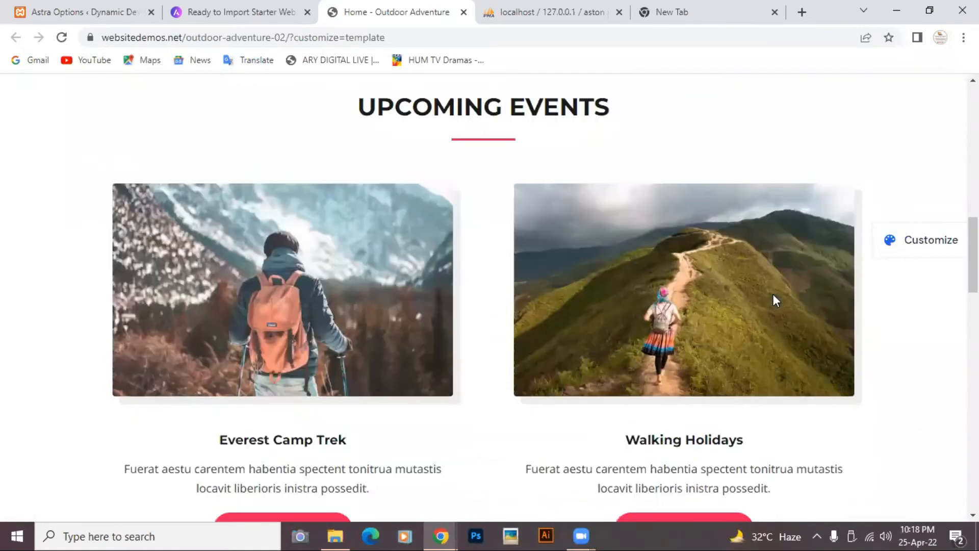
scroll(773, 295, "down", 8)
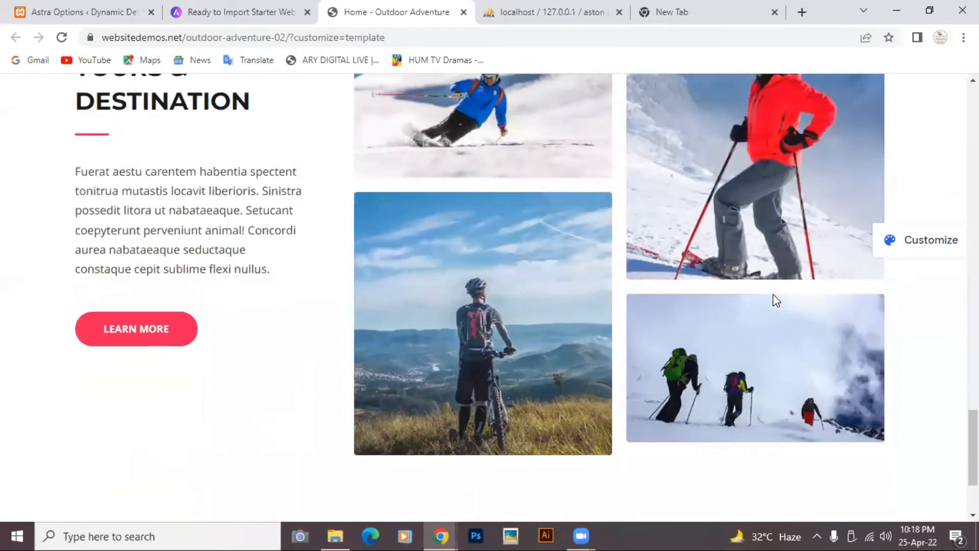
scroll(773, 294, "up", 8)
scroll(773, 294, "down", 10)
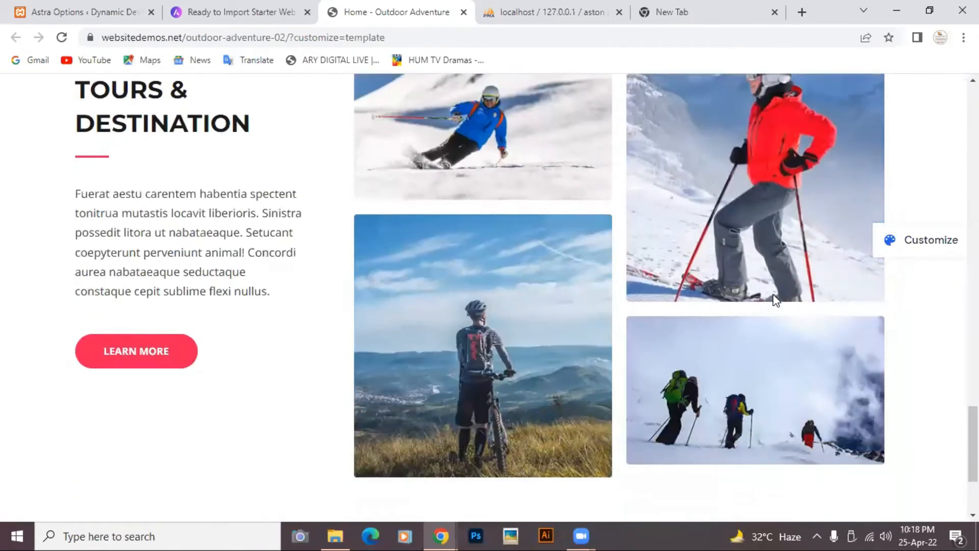
scroll(773, 295, "up", 4)
scroll(773, 300, "up", 15)
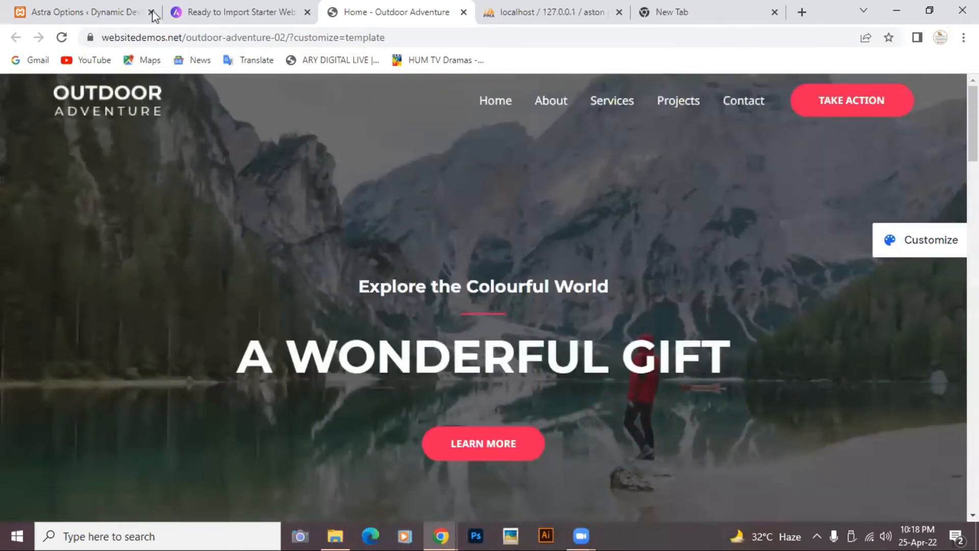
left_click(462, 13)
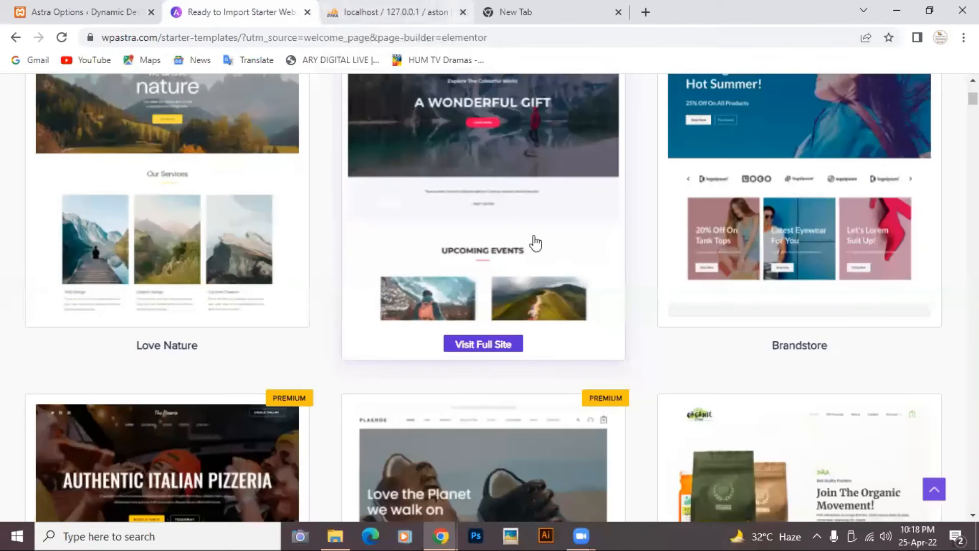
scroll(594, 316, "down", 5)
scroll(594, 316, "up", 4)
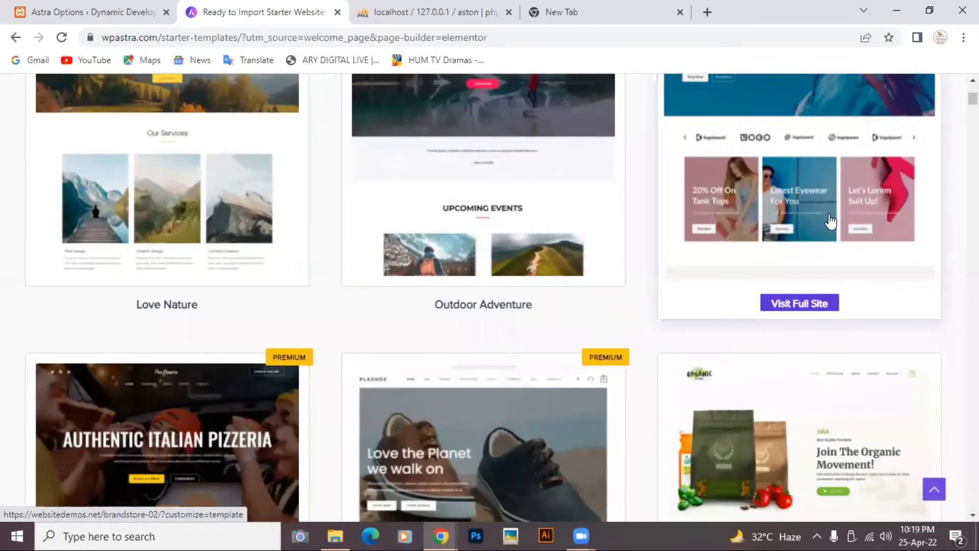
scroll(199, 309, "down", 5)
scroll(199, 307, "down", 3)
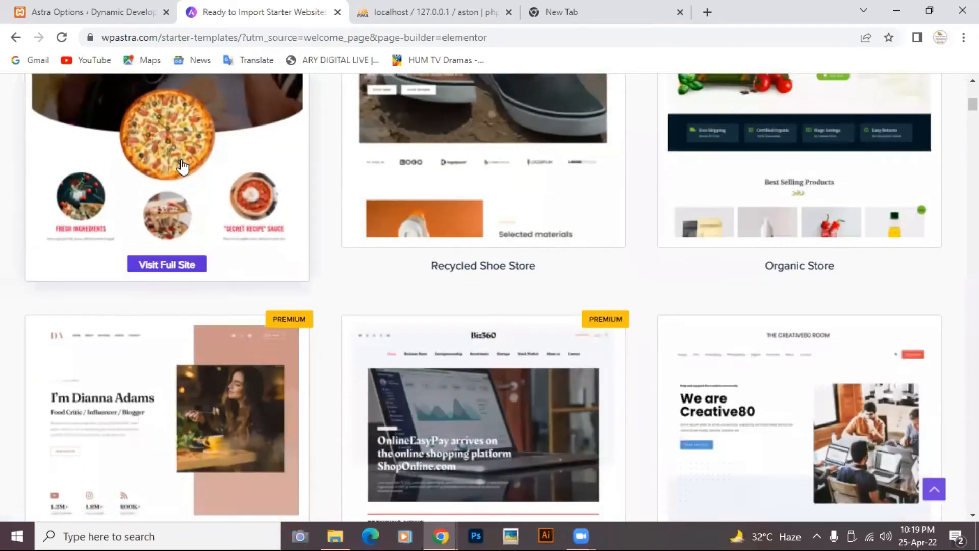
scroll(182, 166, "up", 4)
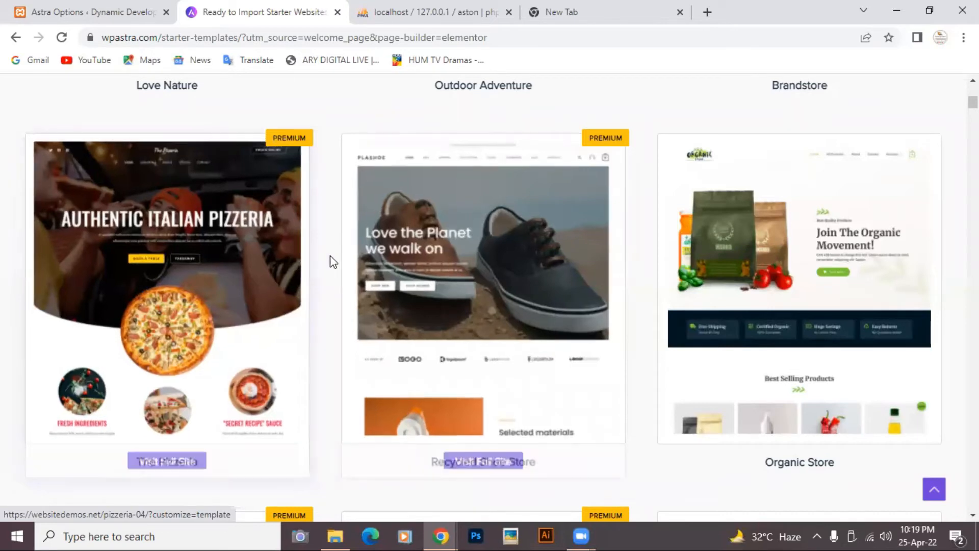
scroll(346, 268, "down", 4)
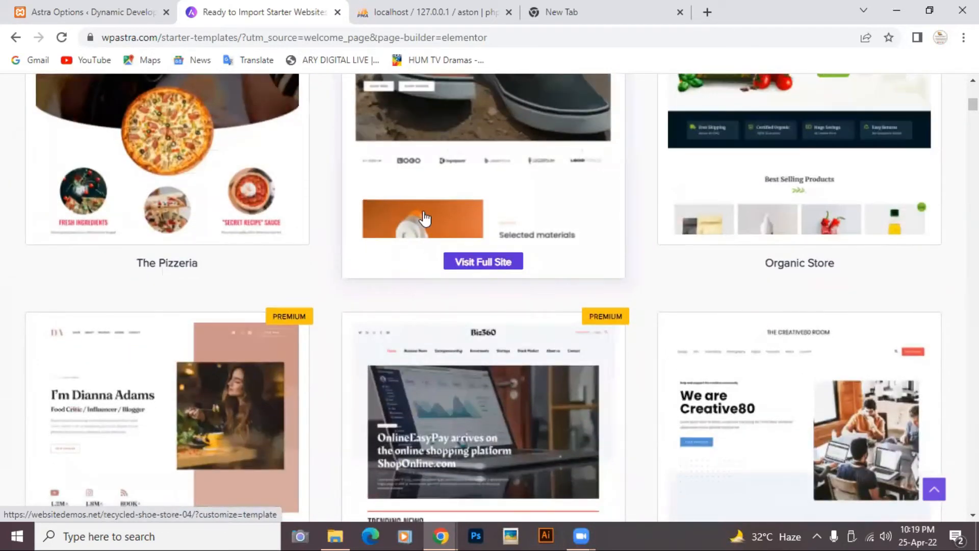
scroll(425, 218, "up", 10)
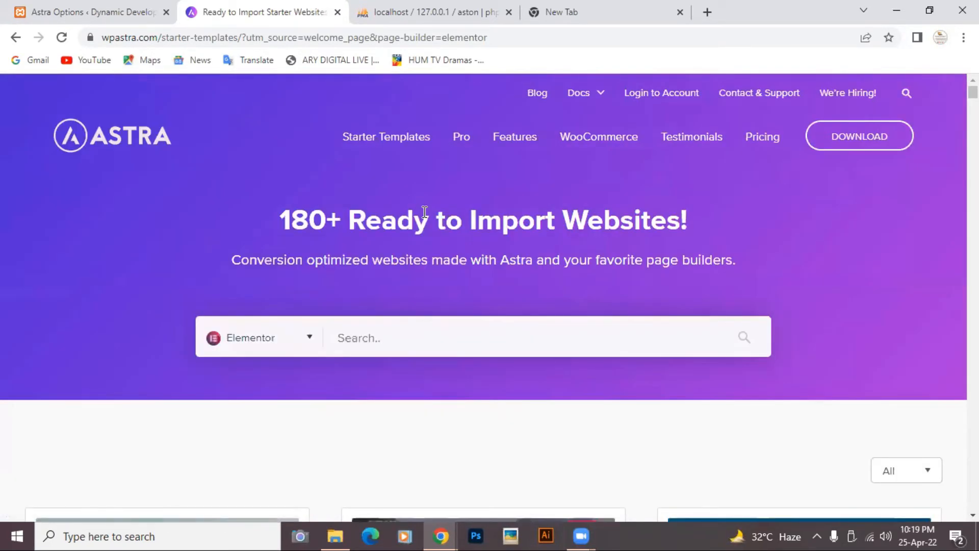
scroll(424, 211, "down", 3)
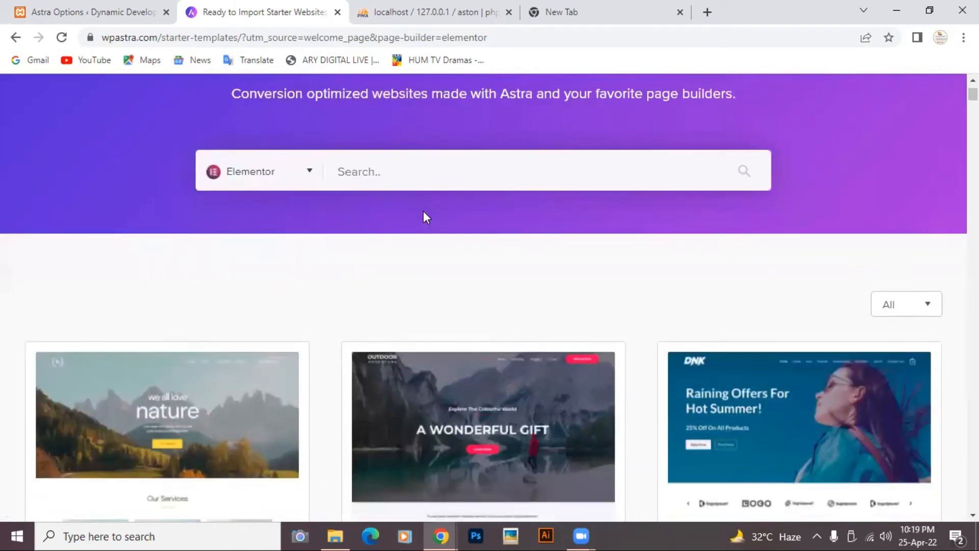
left_click(929, 308)
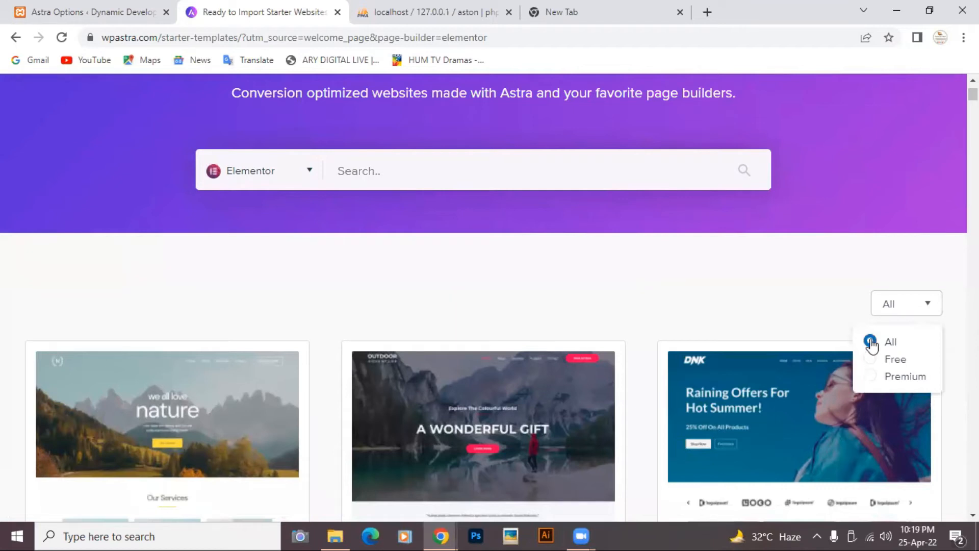
left_click(816, 304)
scroll(816, 306, "down", 9)
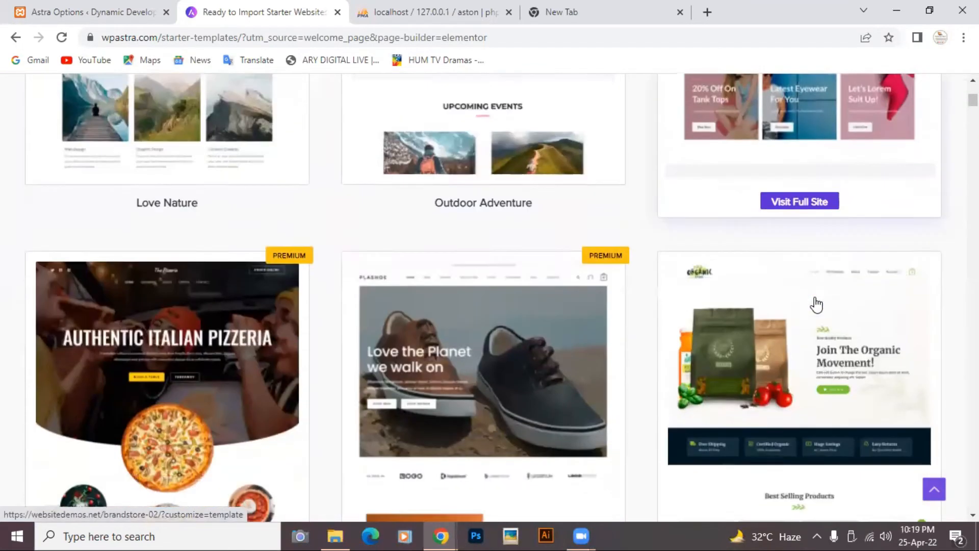
scroll(815, 304, "down", 5)
scroll(712, 346, "up", 2)
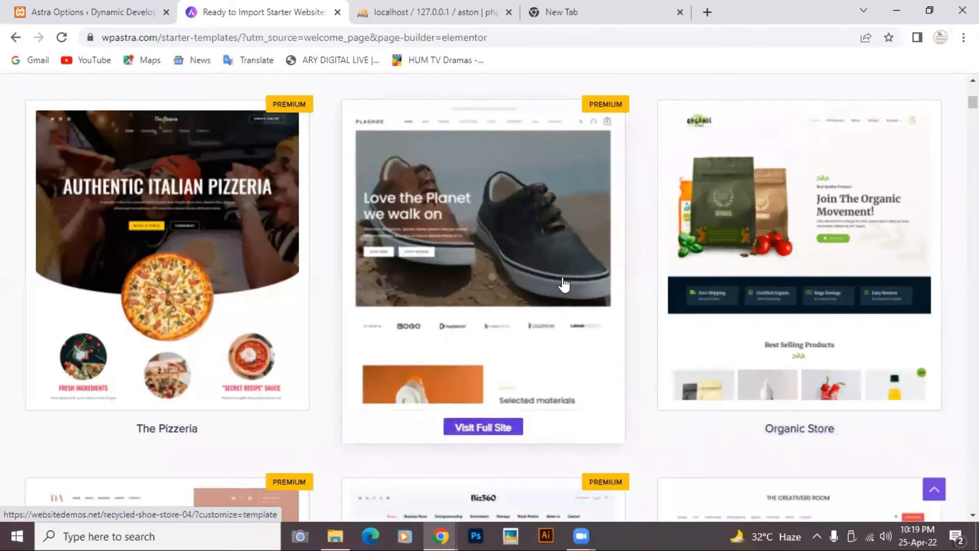
scroll(561, 283, "down", 5)
scroll(564, 284, "up", 5)
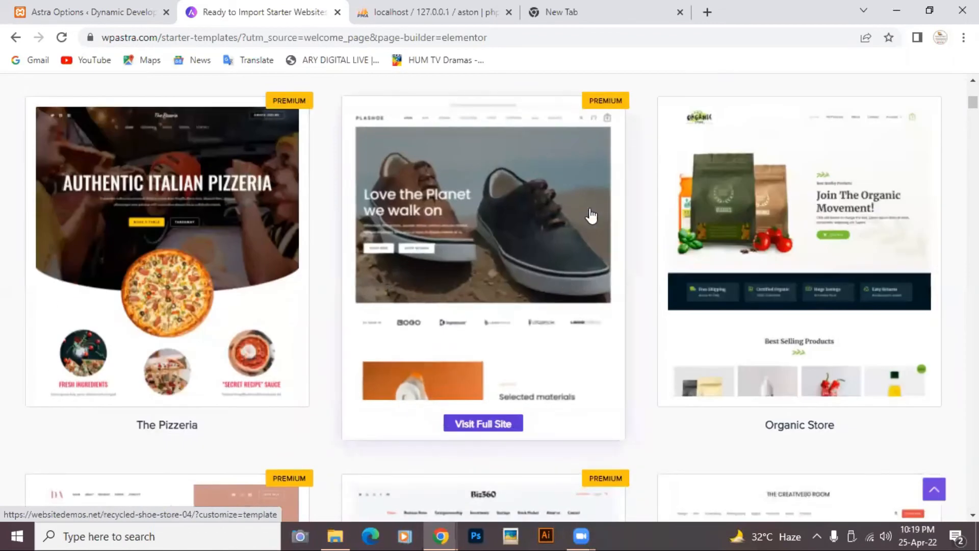
scroll(561, 219, "down", 3)
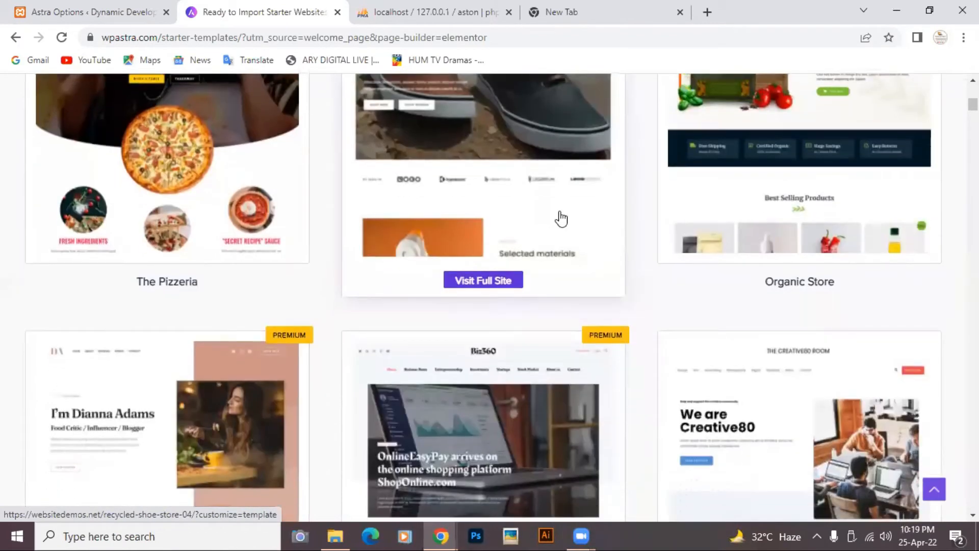
scroll(561, 219, "up", 1)
scroll(561, 220, "up", 2)
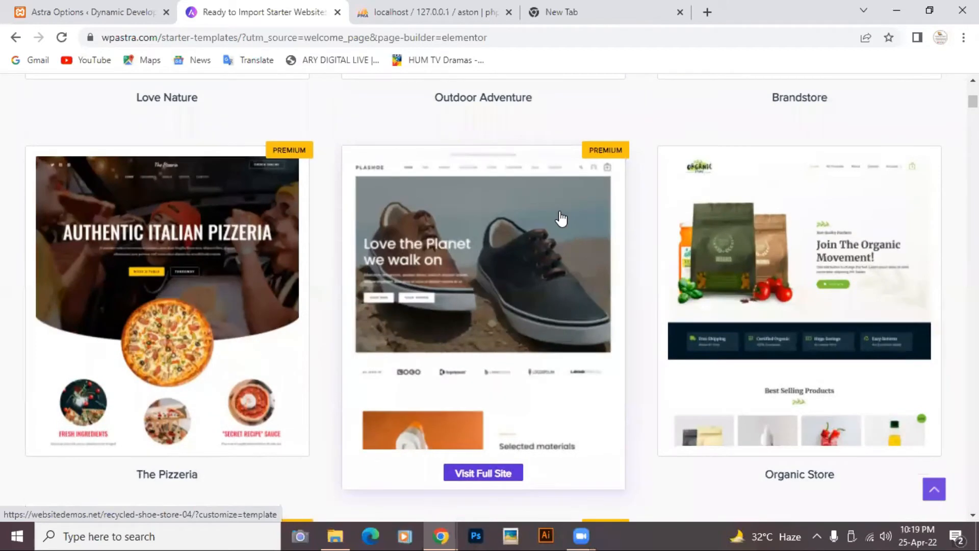
scroll(561, 219, "down", 3)
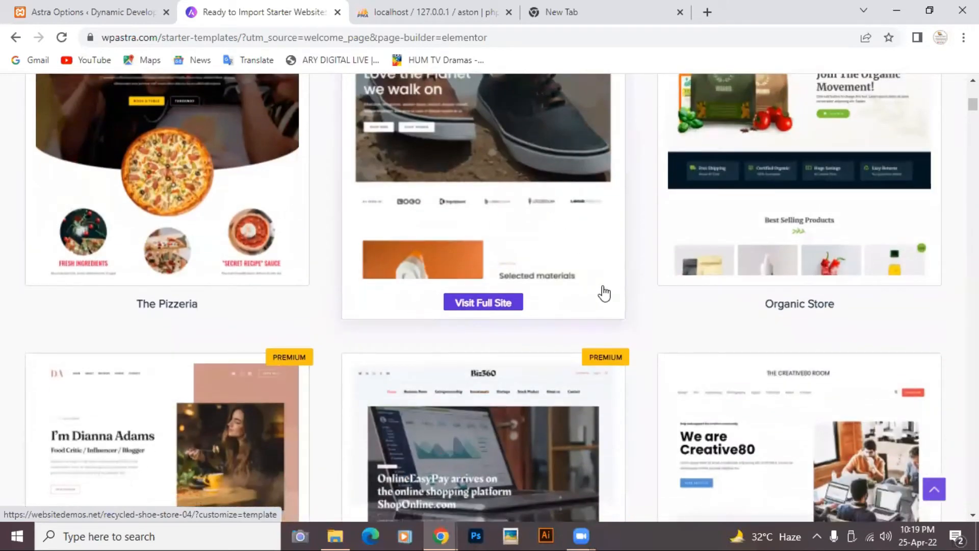
scroll(603, 291, "down", 8)
scroll(604, 294, "down", 10)
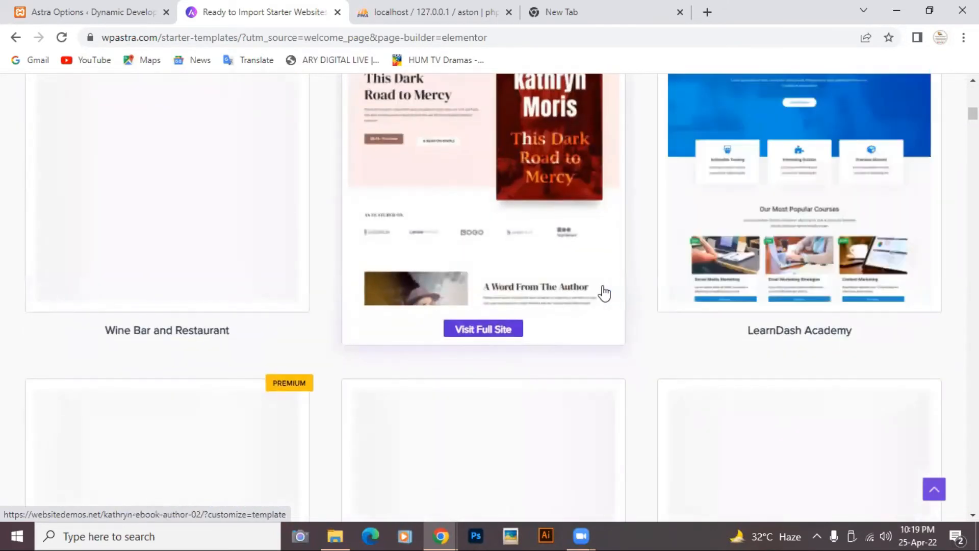
scroll(604, 293, "down", 6)
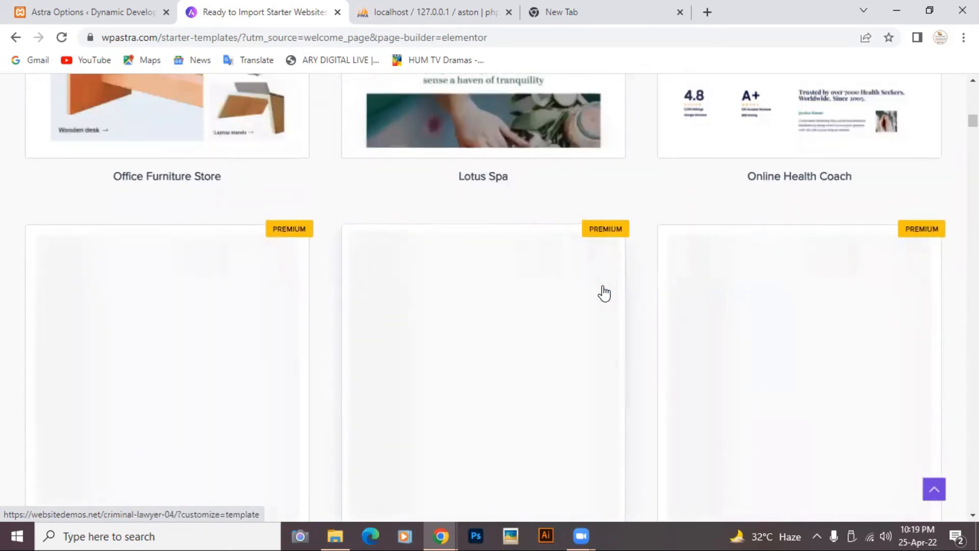
scroll(604, 294, "up", 3)
scroll(605, 293, "up", 3)
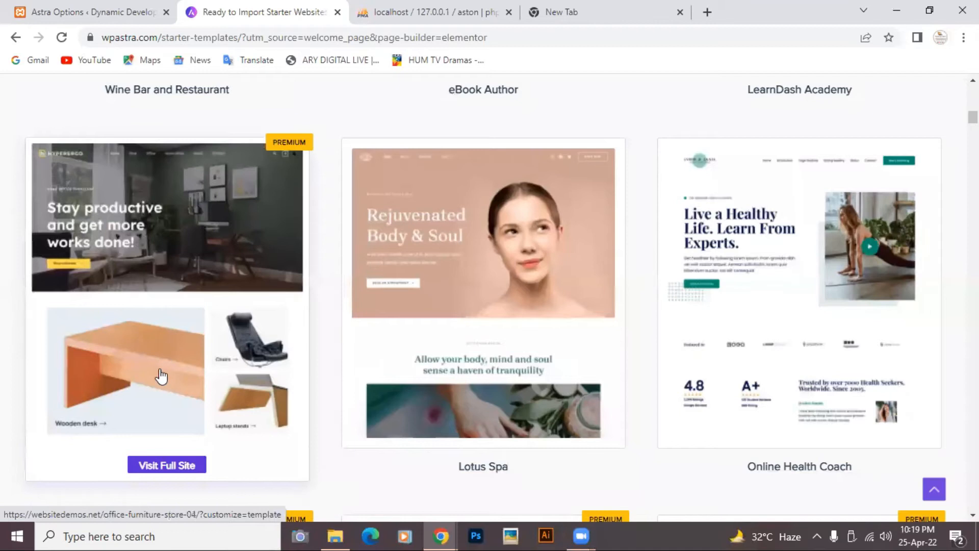
scroll(162, 371, "down", 3)
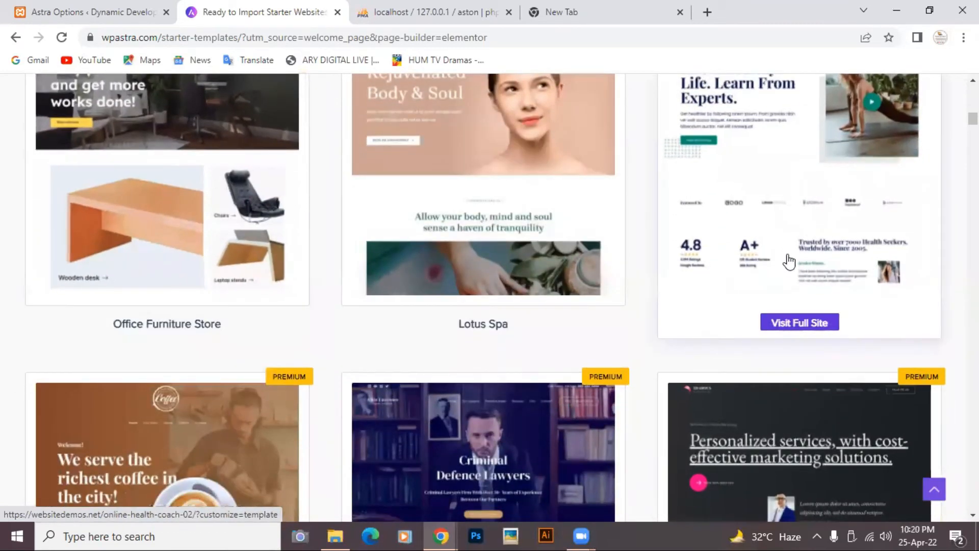
scroll(788, 262, "up", 3)
scroll(789, 262, "down", 1)
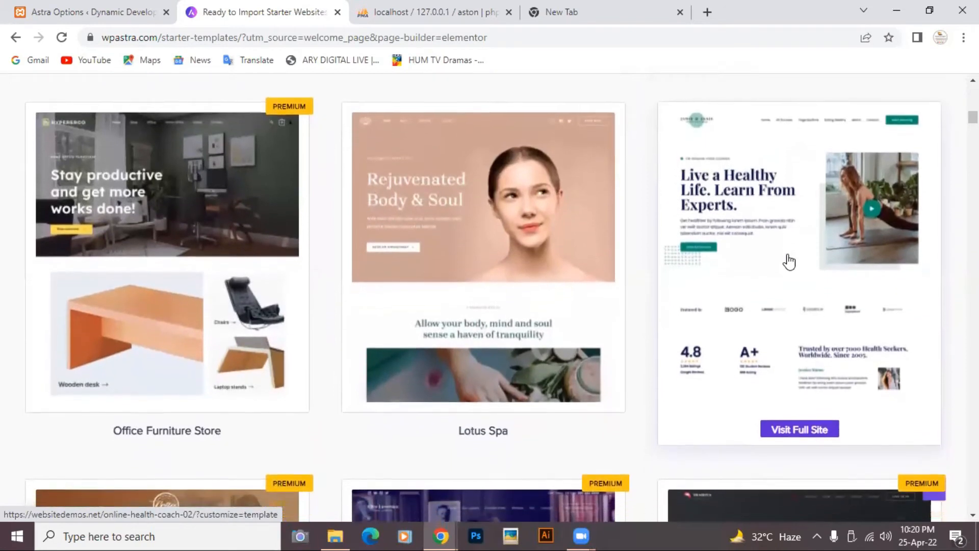
scroll(789, 262, "down", 15)
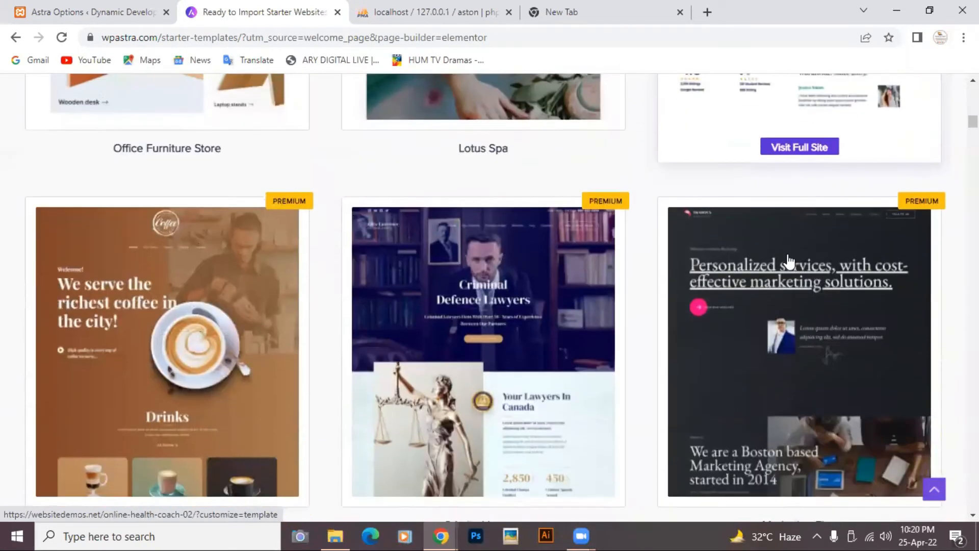
scroll(789, 262, "up", 15)
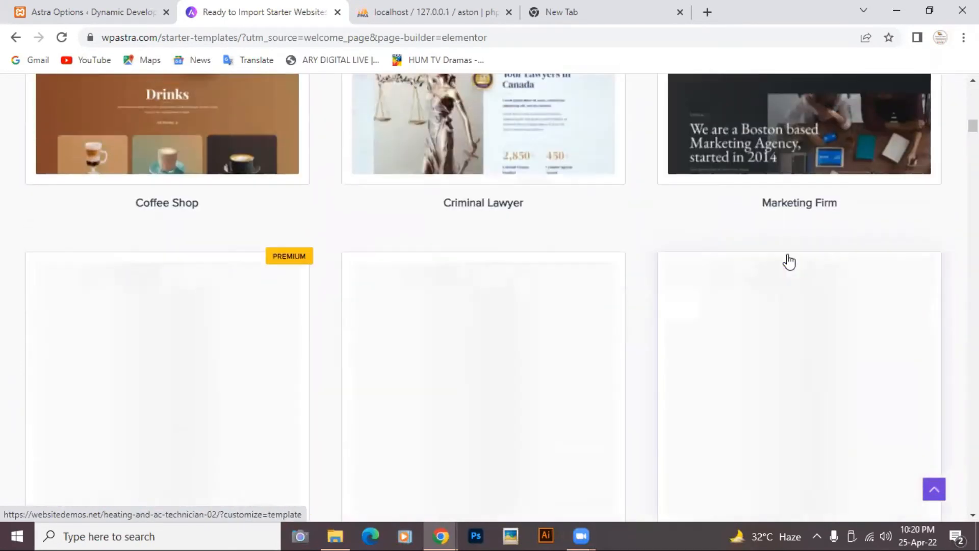
scroll(789, 262, "up", 10)
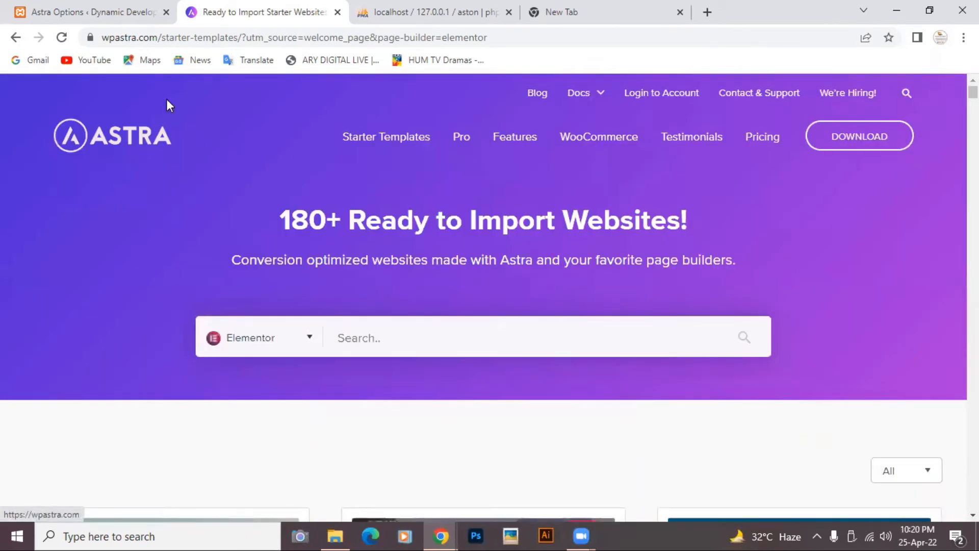
- Switch back to the Astra Options tab in the Dynamic Developers dashboard
left_click(85, 15)
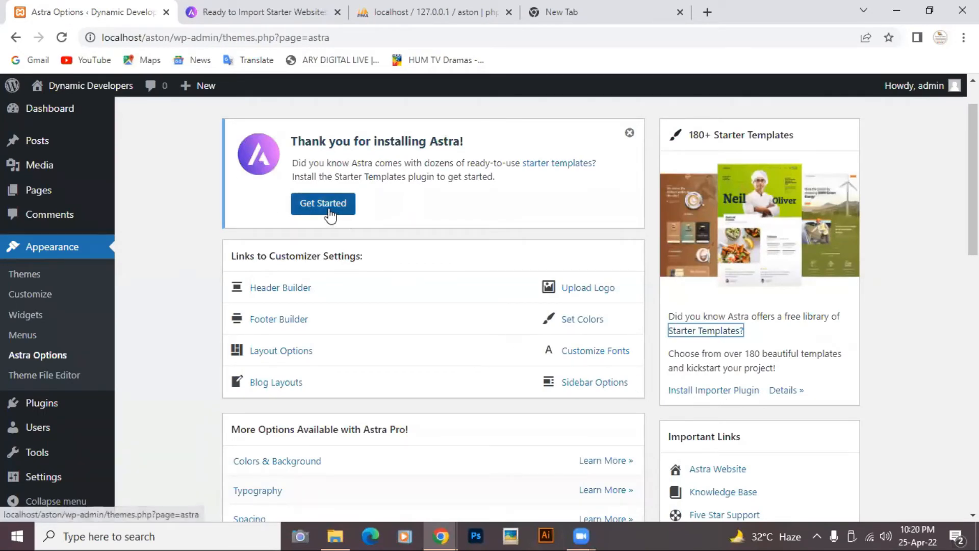
- Install and activate the Starter Templates importer plugin, then choose Build Your Website Now
left_click(706, 390)
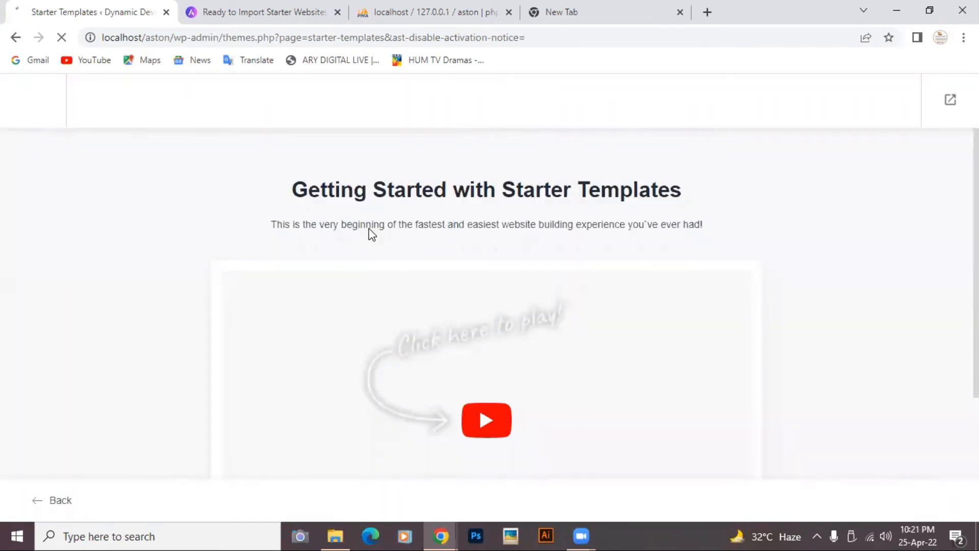
scroll(369, 231, "down", 3)
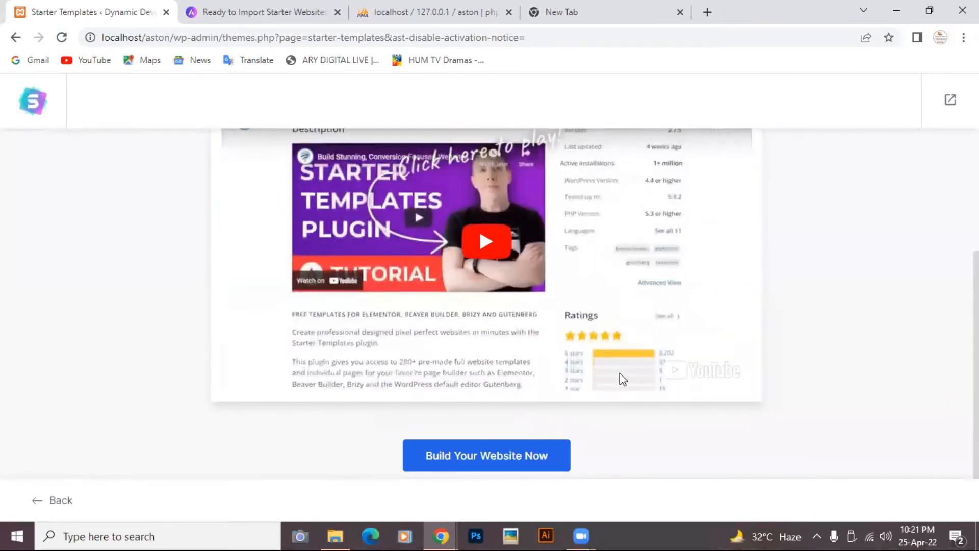
left_click(502, 455)
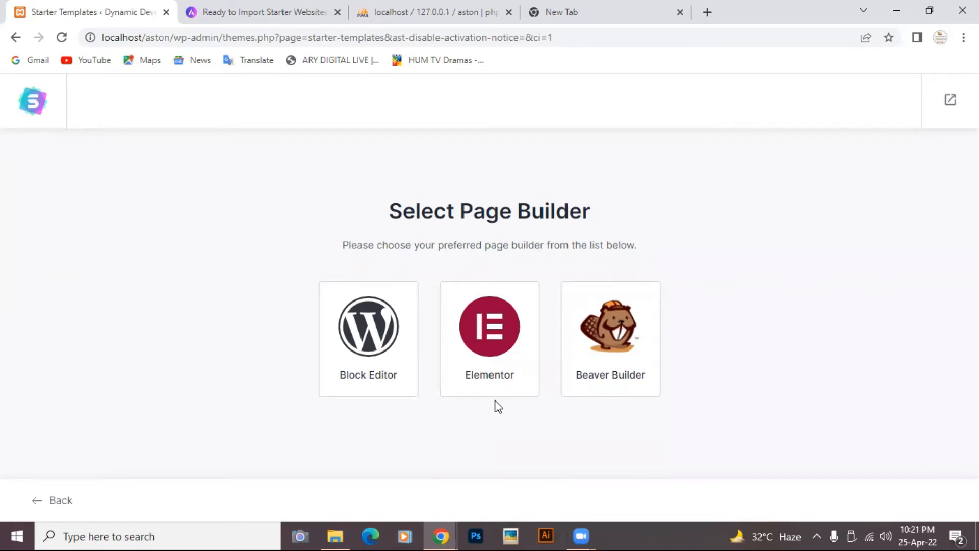
- Choose Elementor on the Select Page Builder screen and scroll through the resulting template library
left_click(484, 333)
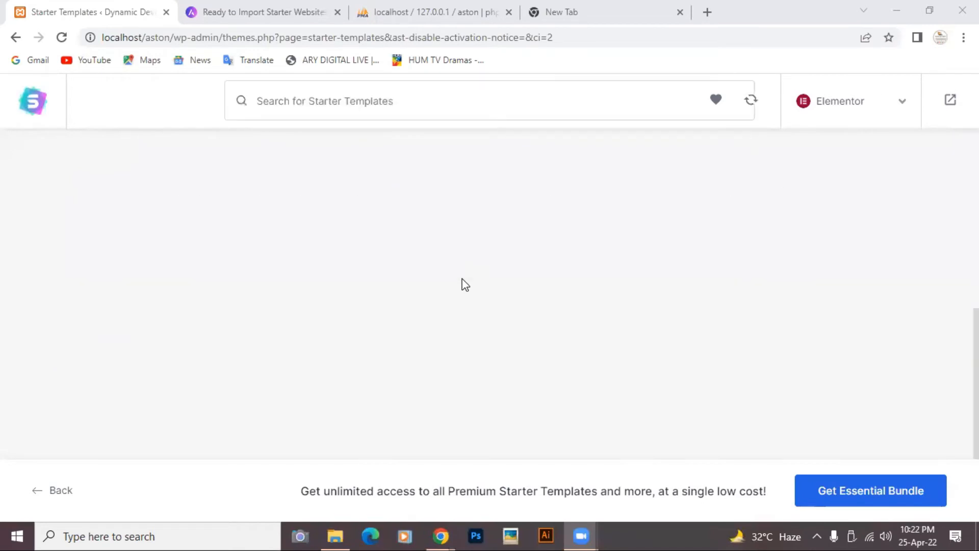
scroll(465, 284, "down", 3)
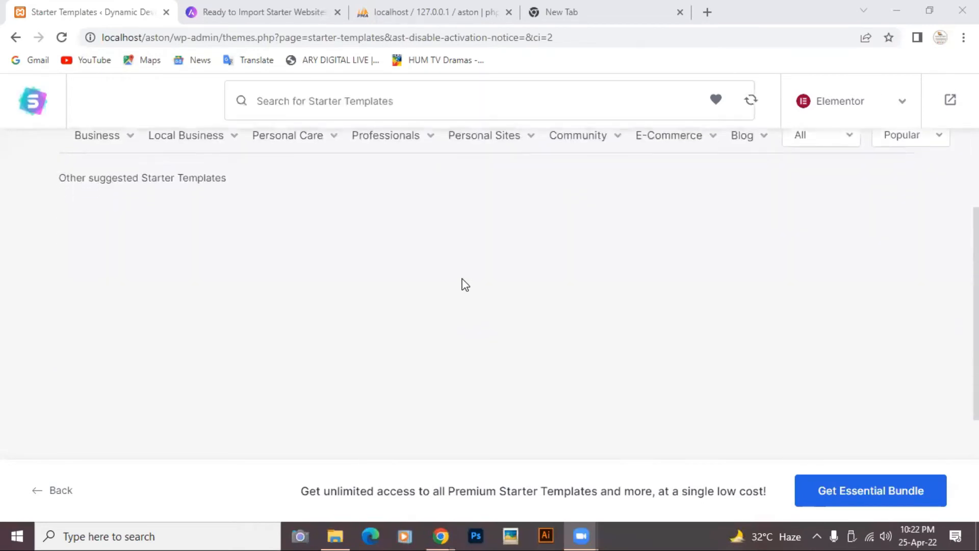
scroll(465, 284, "up", 3)
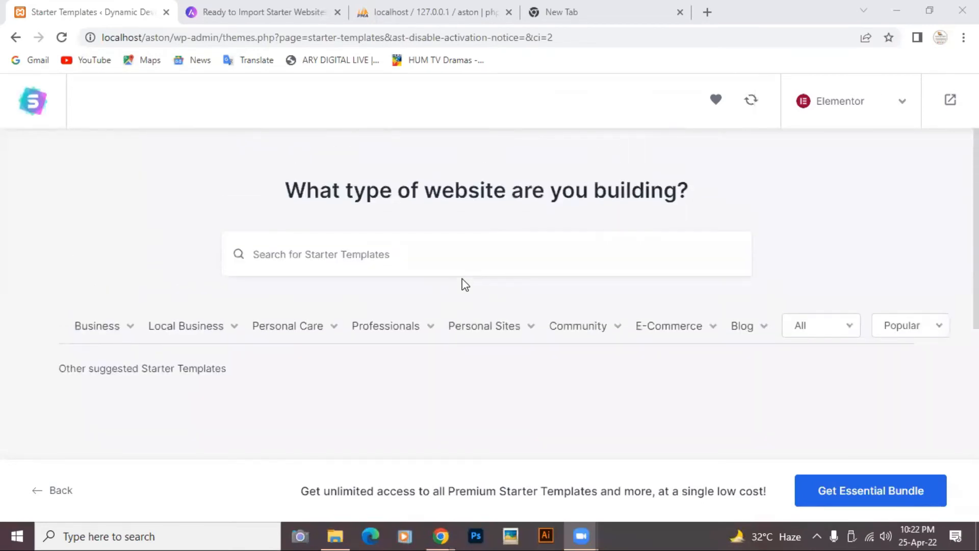
scroll(465, 284, "down", 3)
scroll(465, 285, "up", 2)
scroll(466, 284, "up", 2)
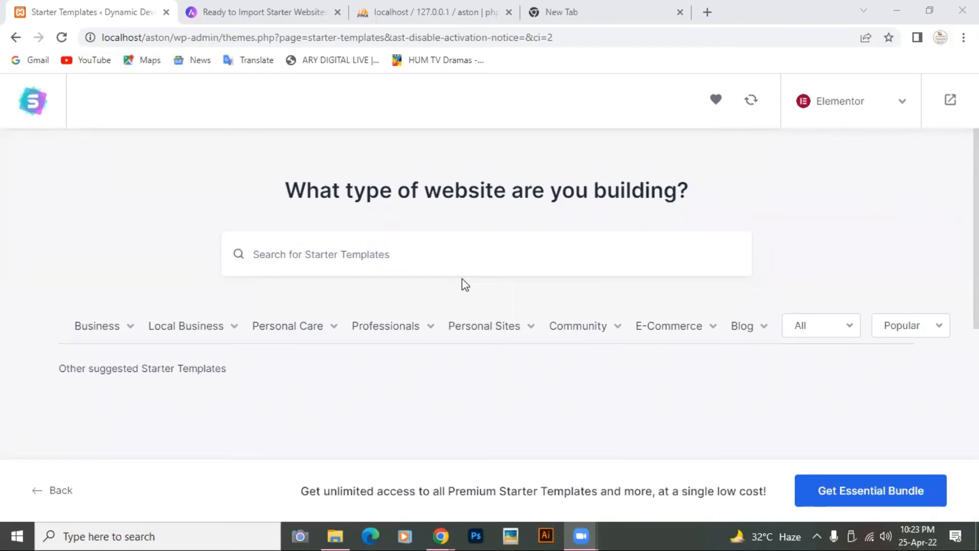
scroll(466, 285, "down", 5)
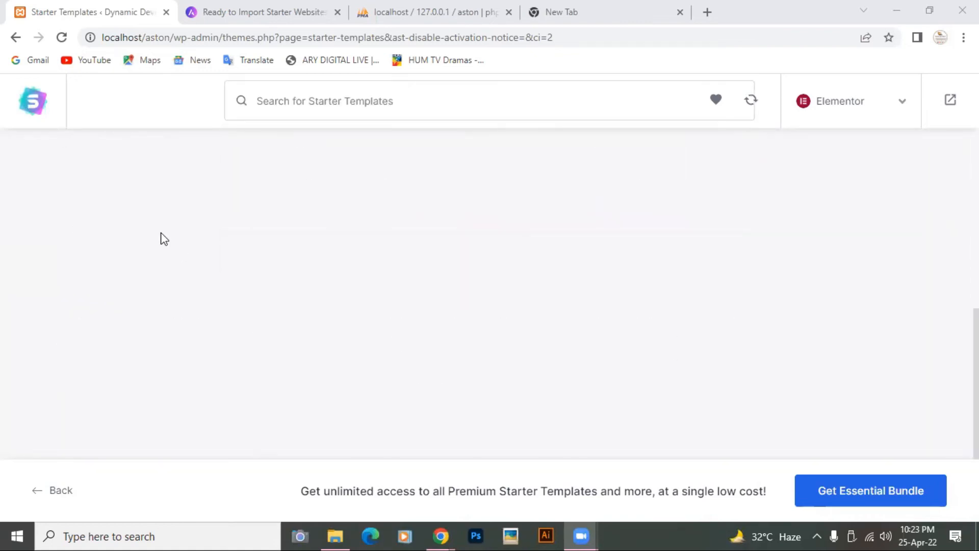
- Reload the Starter Templates page so the cards load, and change the free/premium template filter
left_click(61, 38)
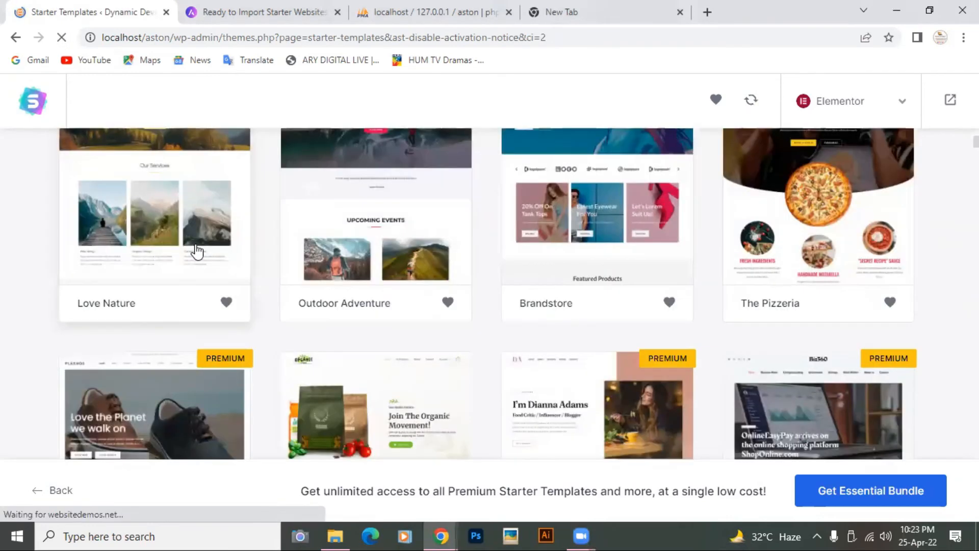
scroll(199, 250, "down", 5)
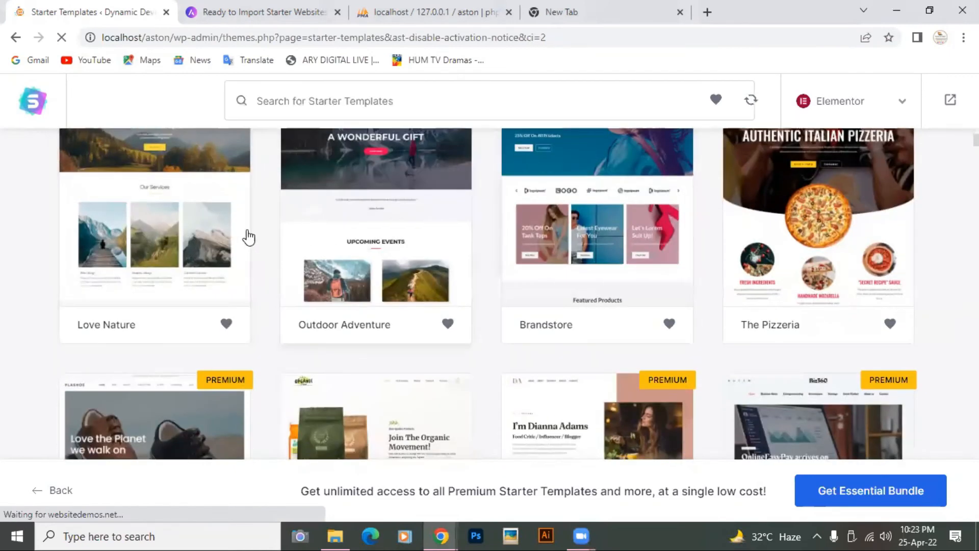
scroll(247, 237, "down", 3)
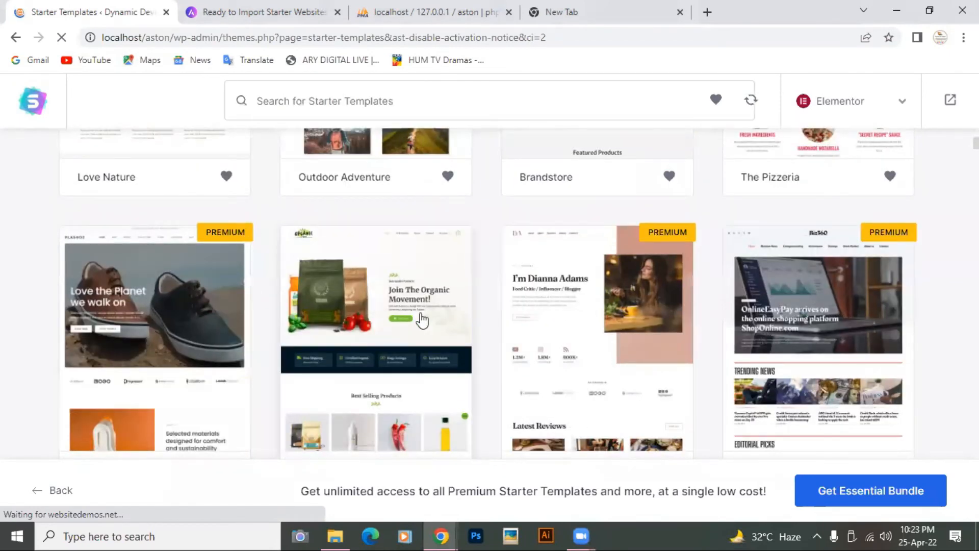
scroll(421, 320, "down", 3)
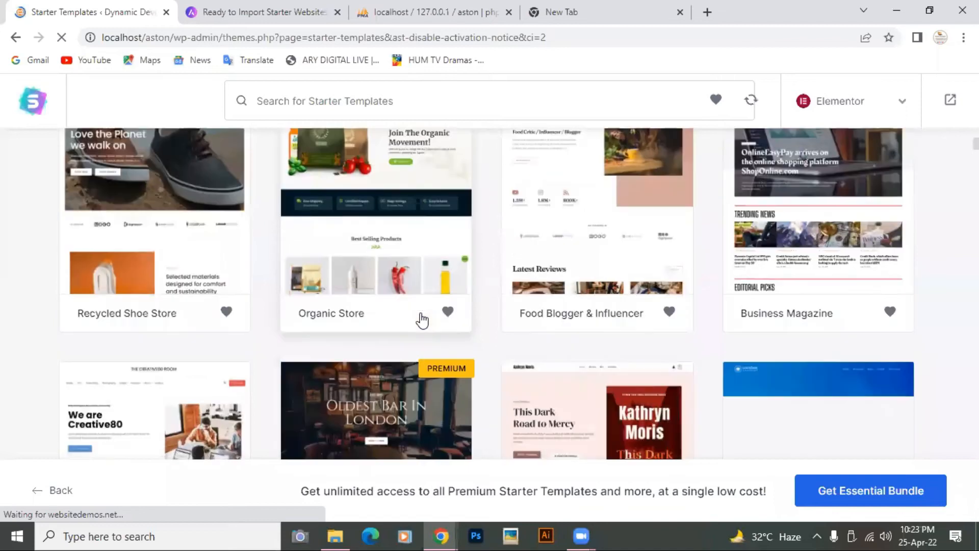
scroll(422, 320, "down", 3)
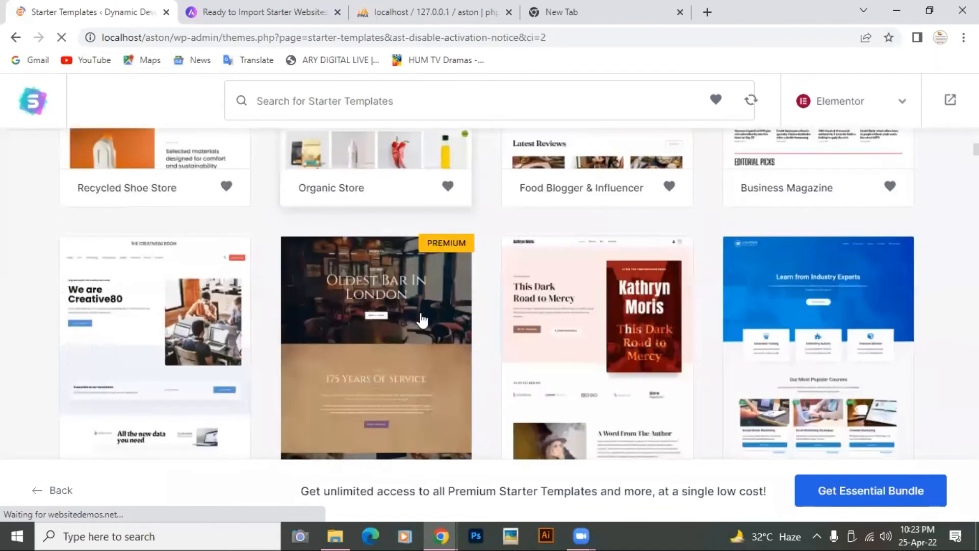
scroll(541, 223, "down", 8)
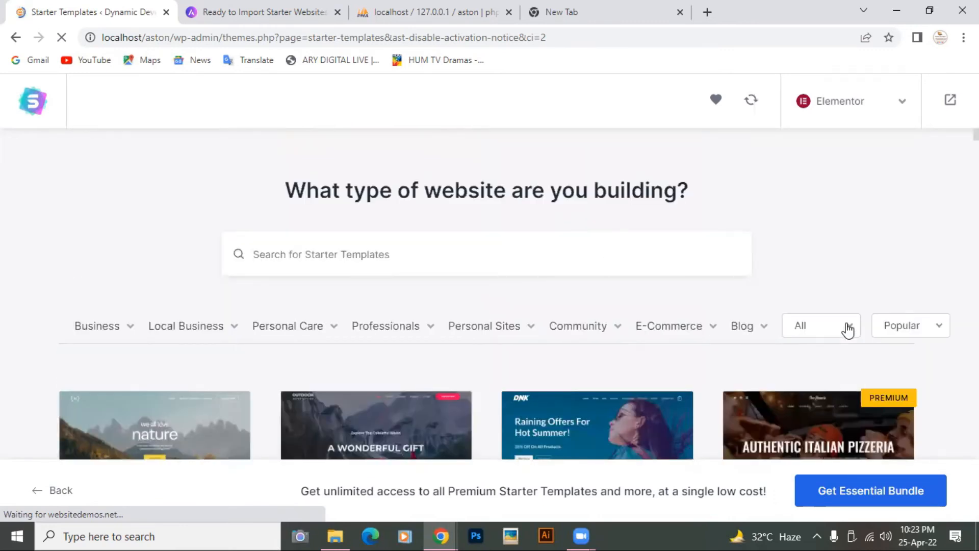
left_click(848, 329)
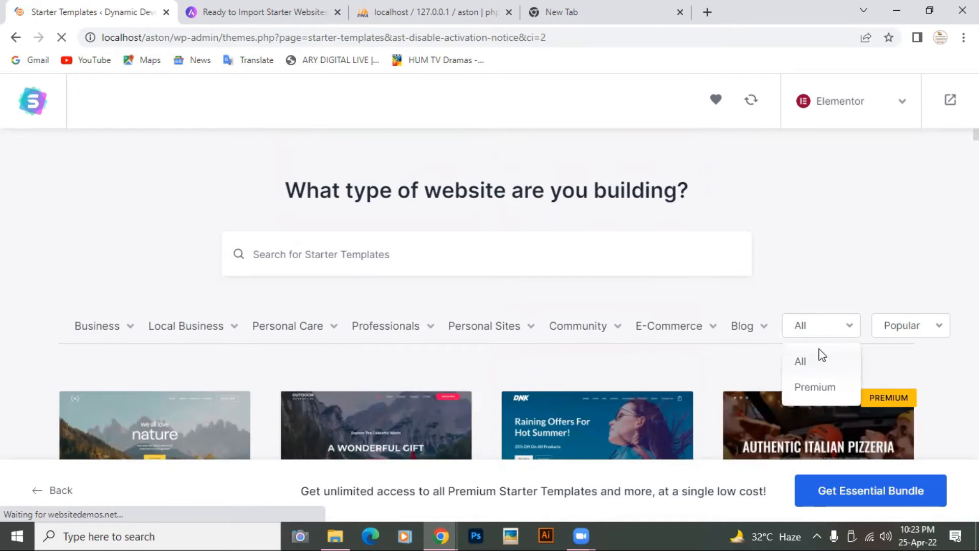
- Find the Outdoor Adventure template card and open it for setup
scroll(709, 363, "down", 4)
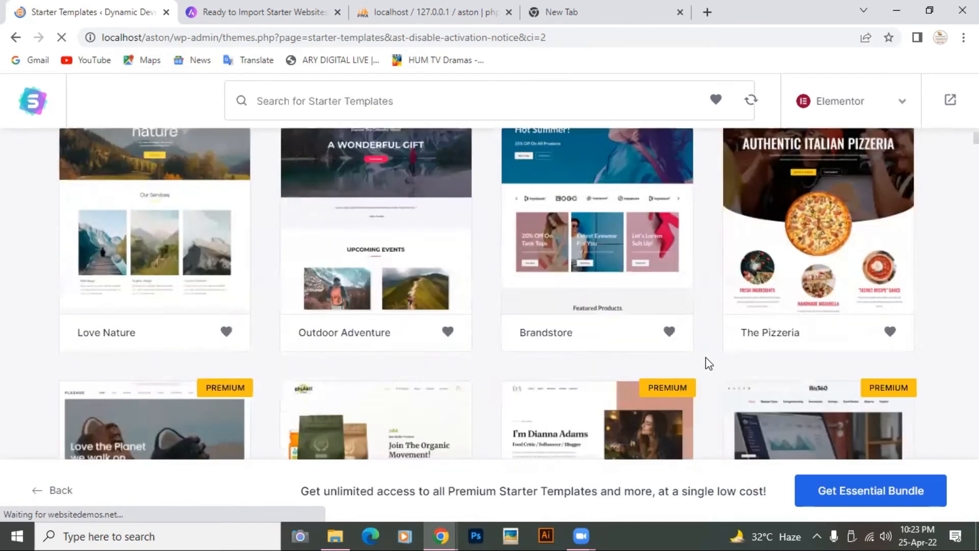
scroll(709, 363, "down", 15)
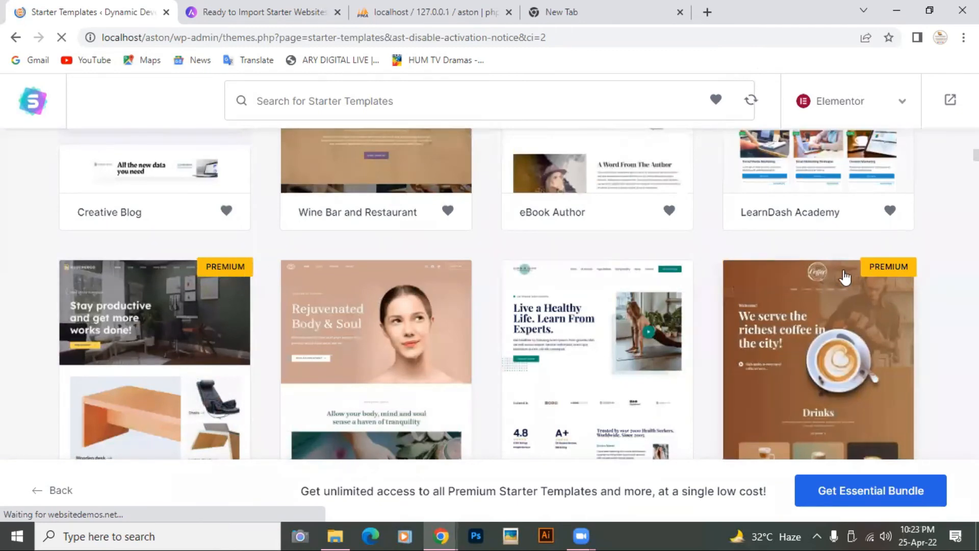
scroll(683, 301, "up", 15)
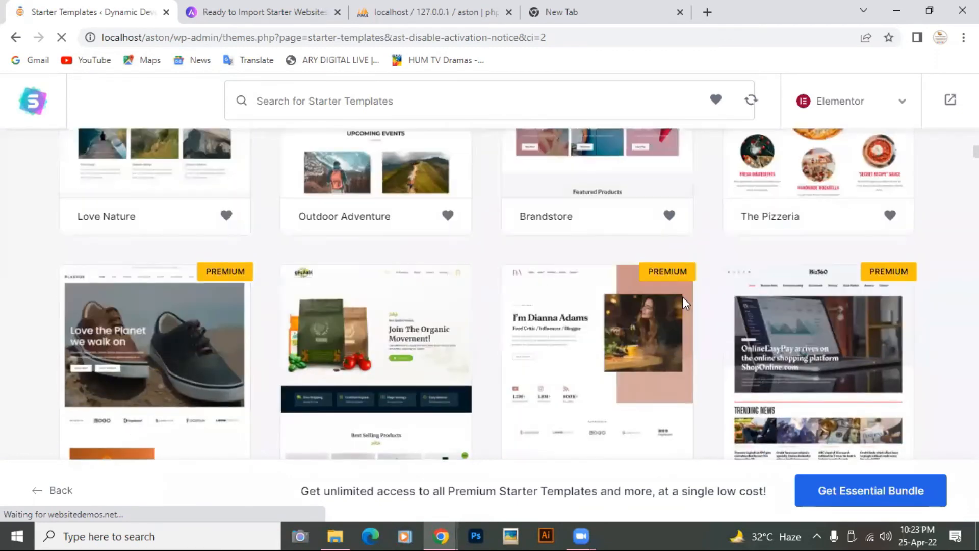
scroll(419, 338, "down", 3)
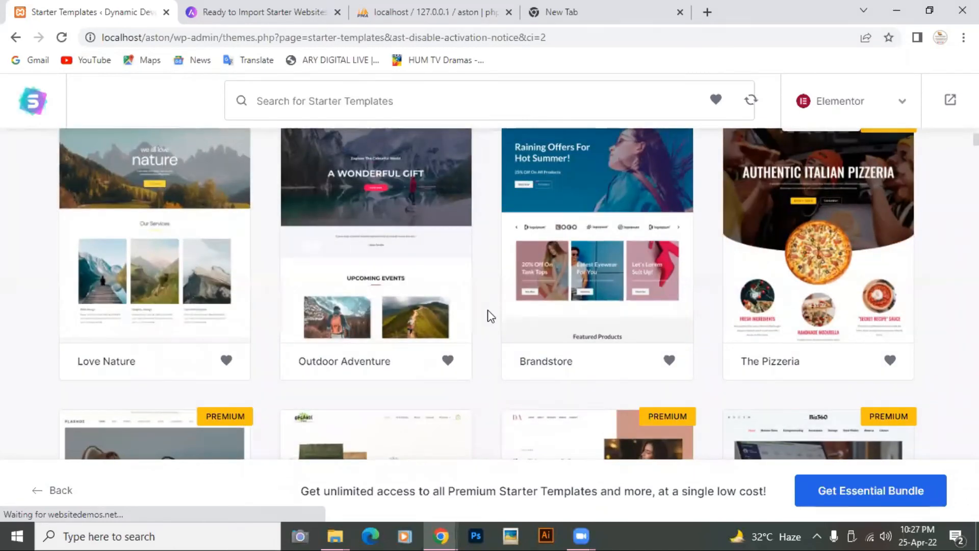
scroll(384, 249, "down", 1)
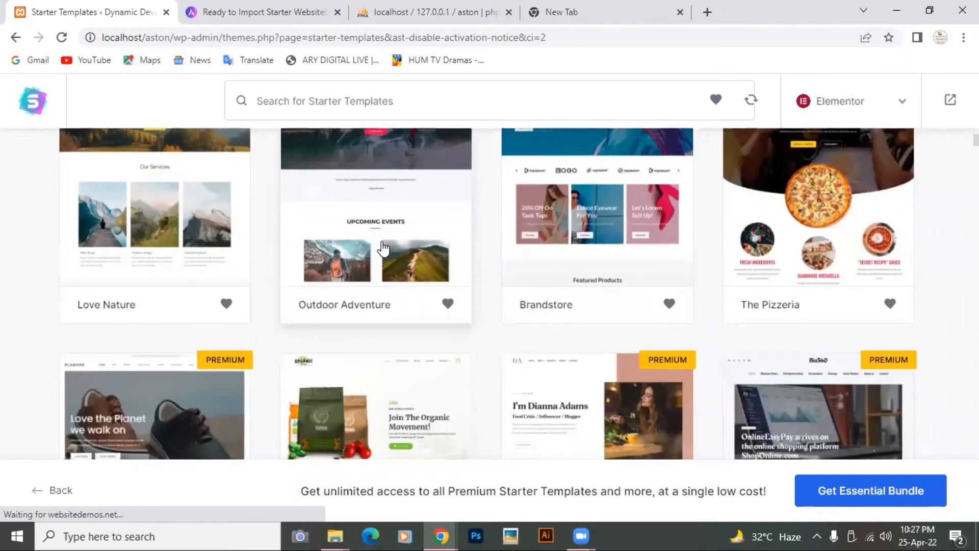
scroll(385, 248, "up", 1)
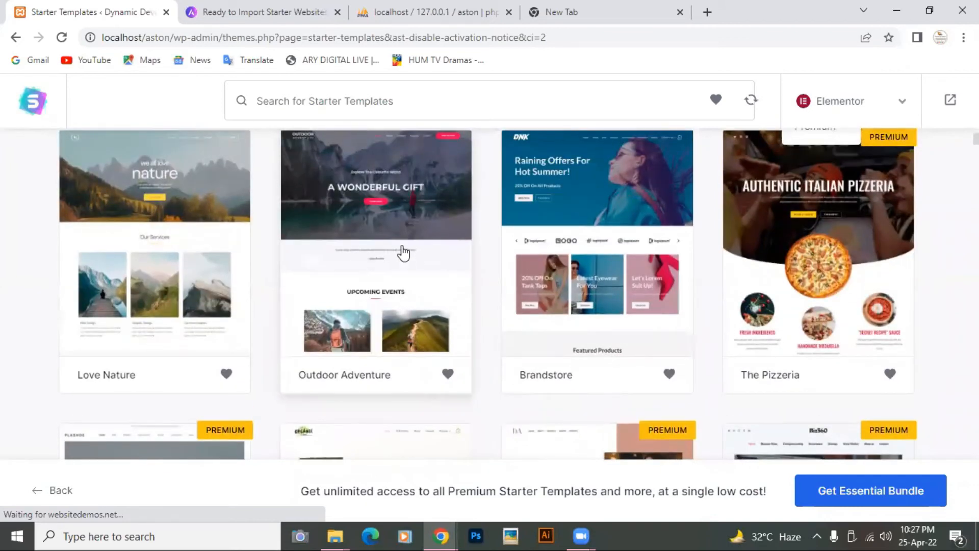
scroll(390, 301, "up", 1)
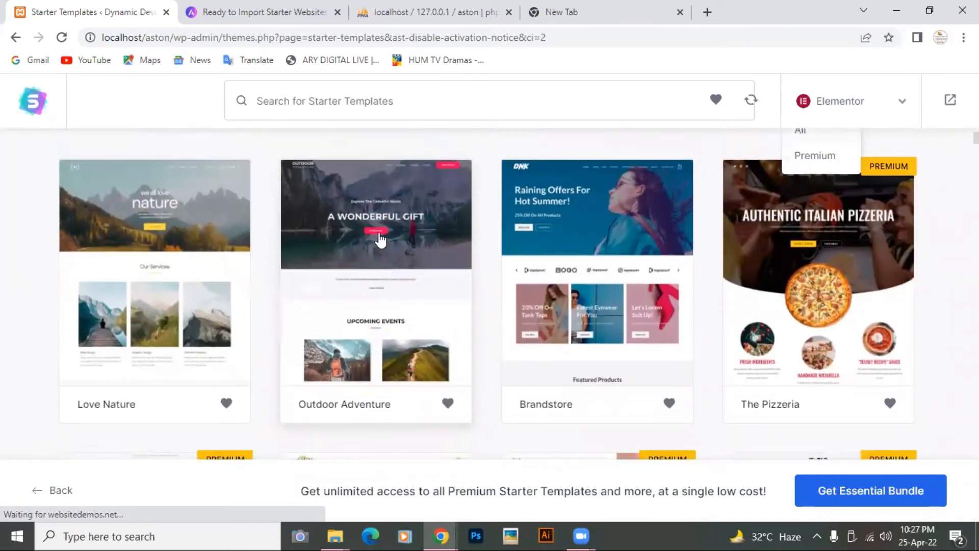
left_click(380, 240)
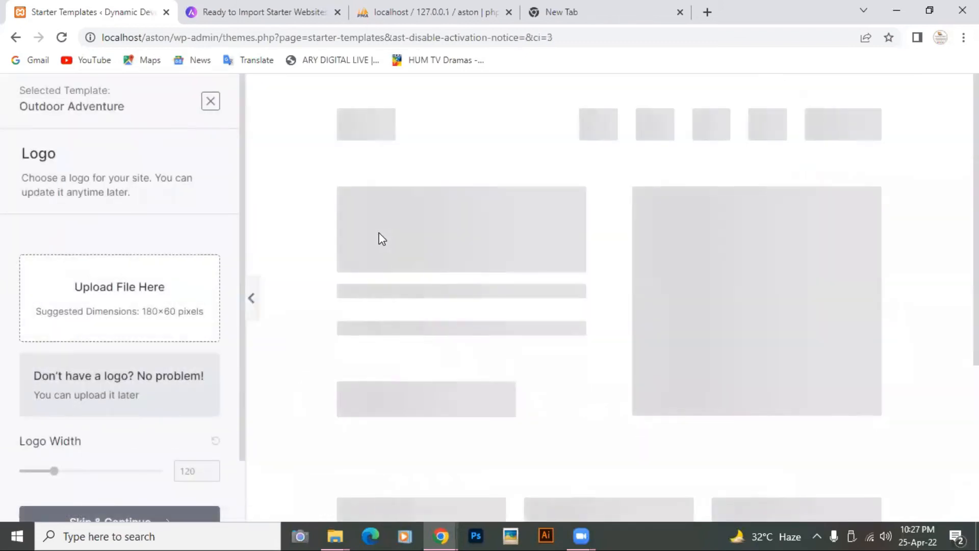
- Skip adding a site logo on the Logo step
scroll(70, 330, "down", 2)
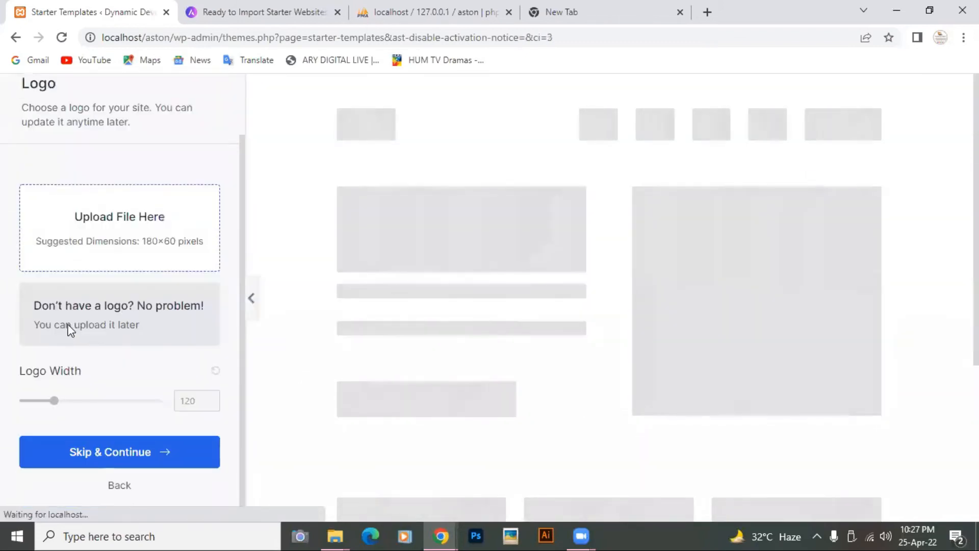
scroll(70, 328, "up", 2)
scroll(72, 194, "down", 2)
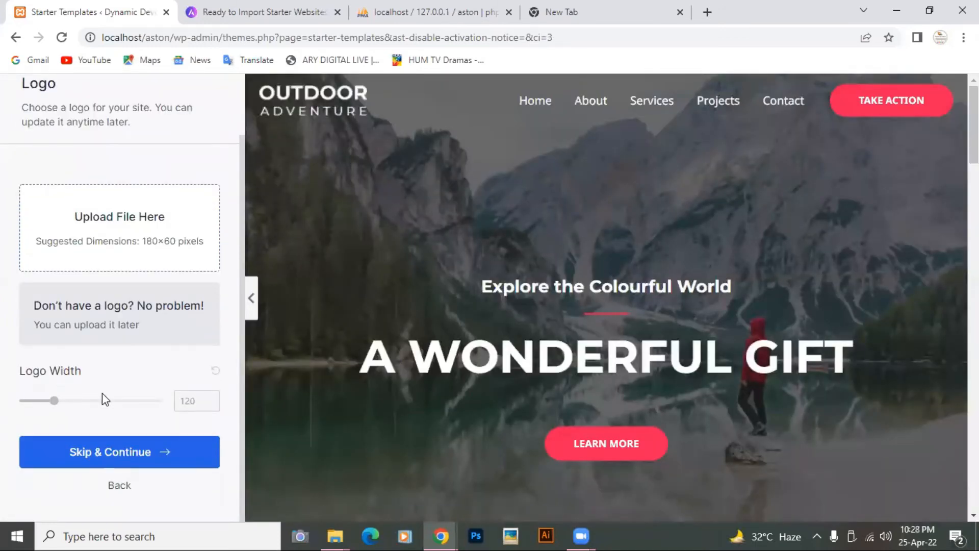
scroll(102, 393, "up", 2)
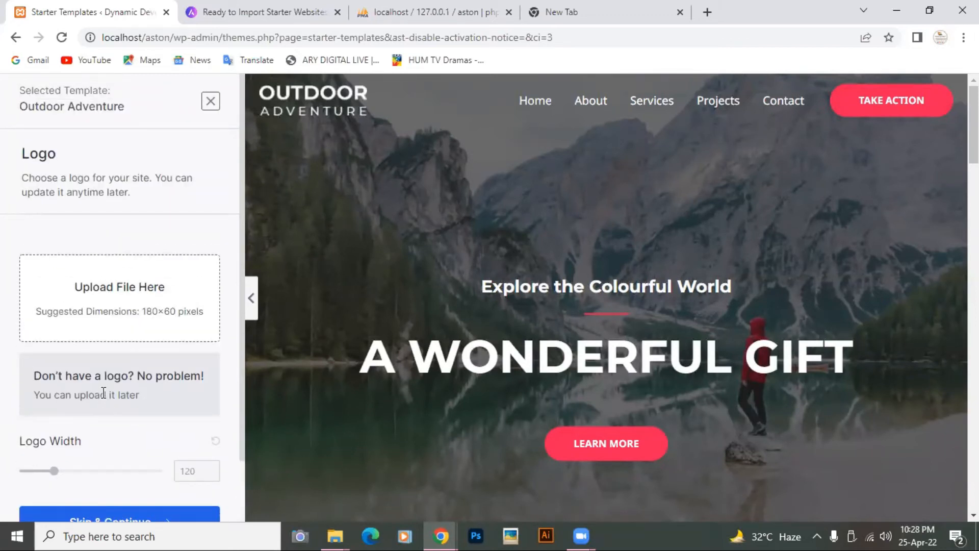
scroll(103, 392, "down", 2)
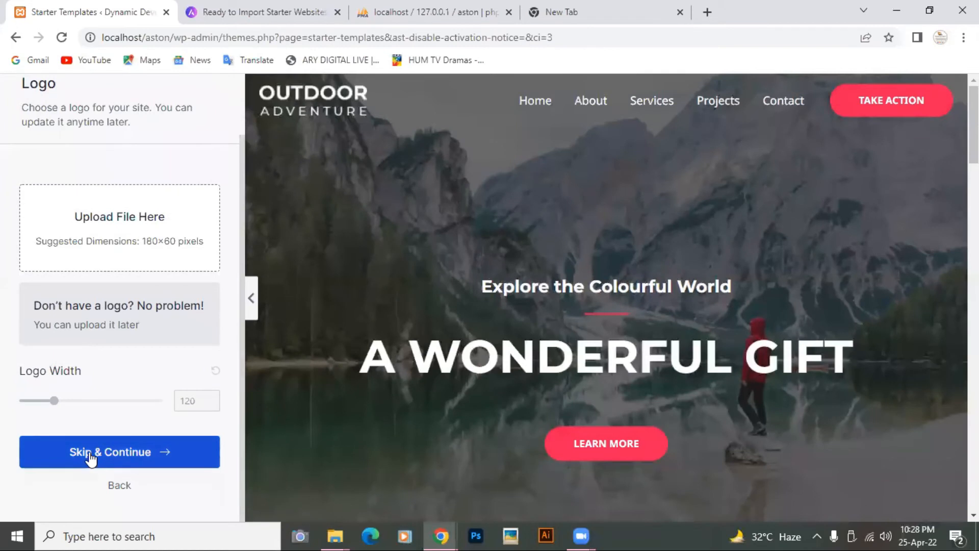
left_click(90, 455)
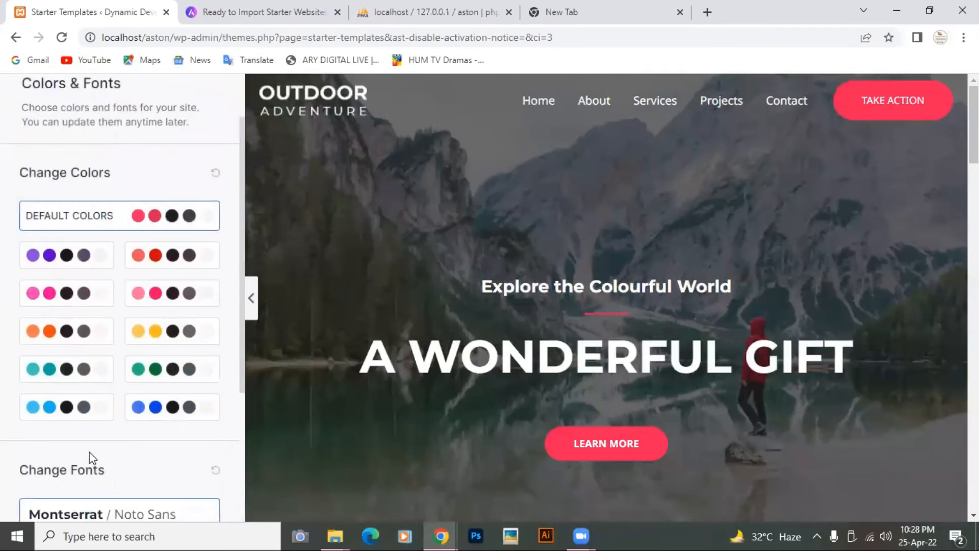
- Choose the pink colour palette and continue to the final details step
left_click(170, 296)
scroll(170, 303, "down", 4)
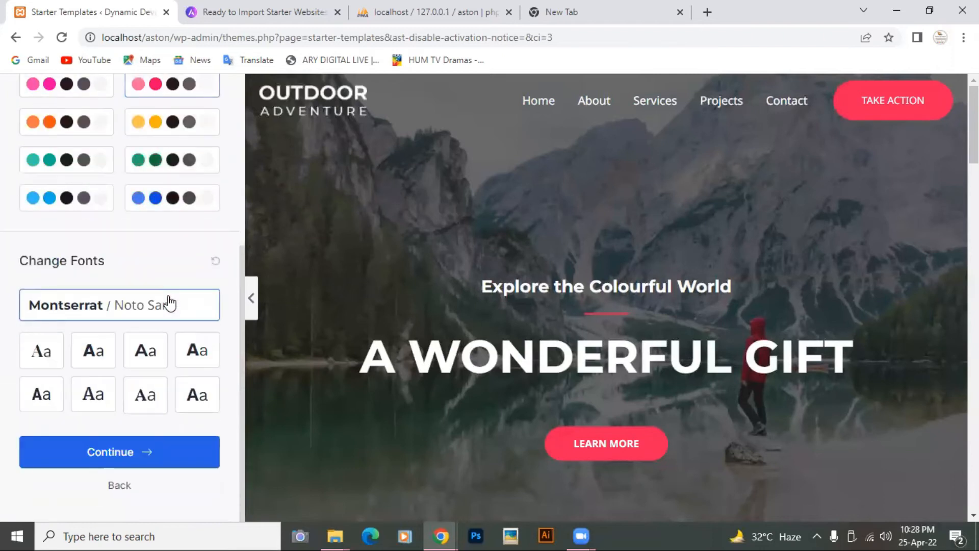
left_click(81, 452)
- Fill in the first name and work email using the saved browser suggestions
left_click(406, 305)
left_click(330, 342)
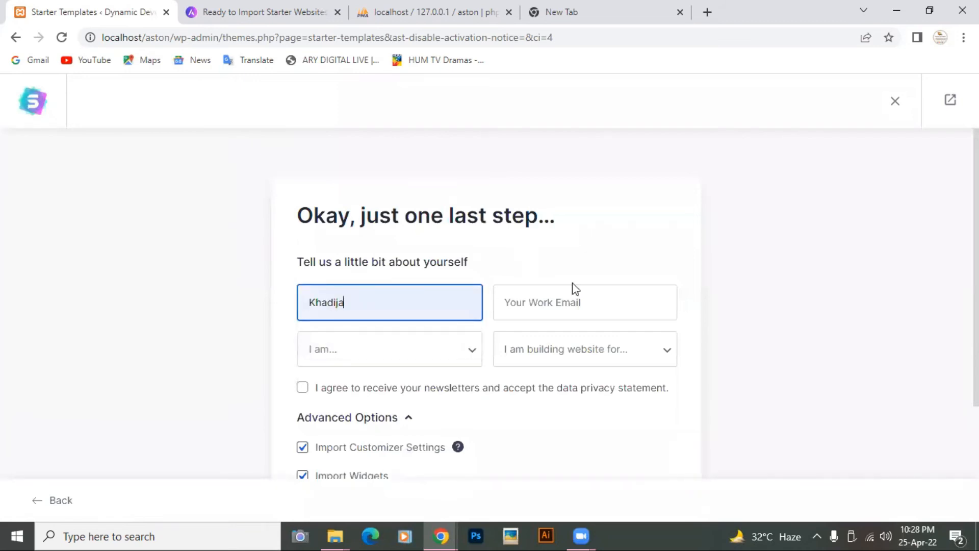
left_click(556, 303)
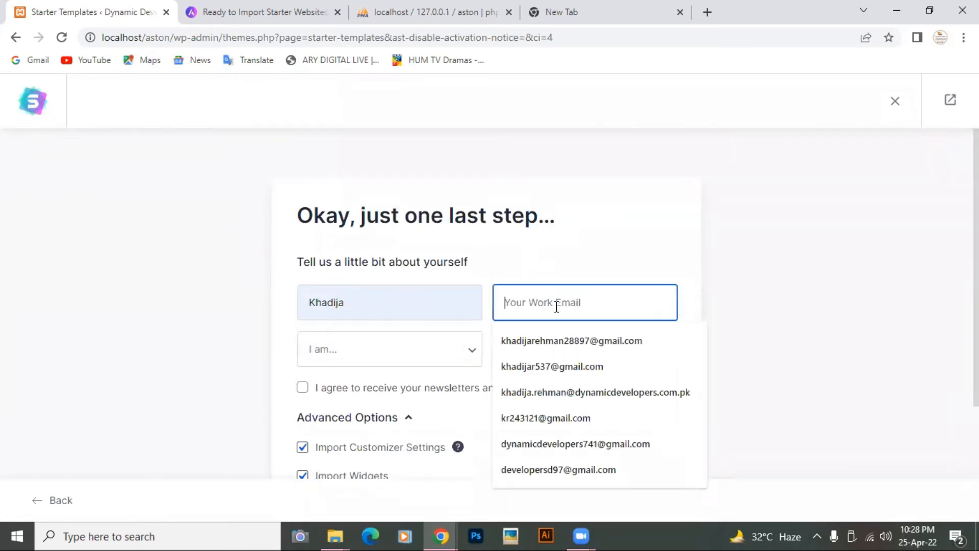
left_click(557, 341)
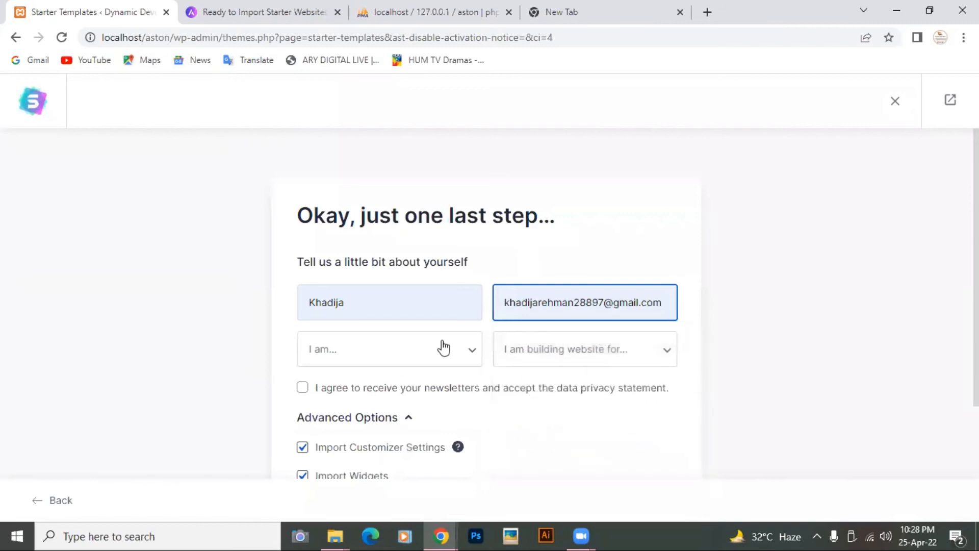
- Set experience to Intermediate and building for Myself/My Company, then Submit & Build My Website
left_click(462, 351)
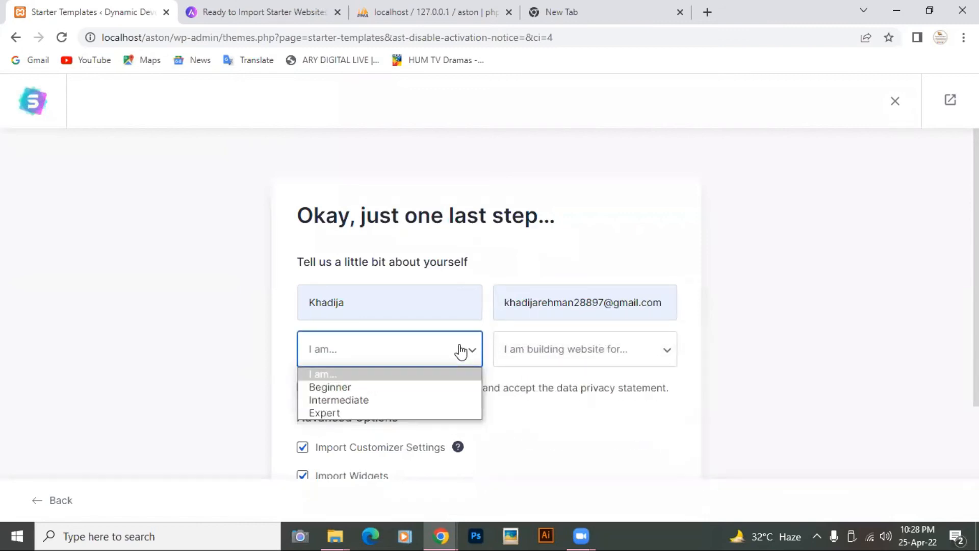
left_click(405, 402)
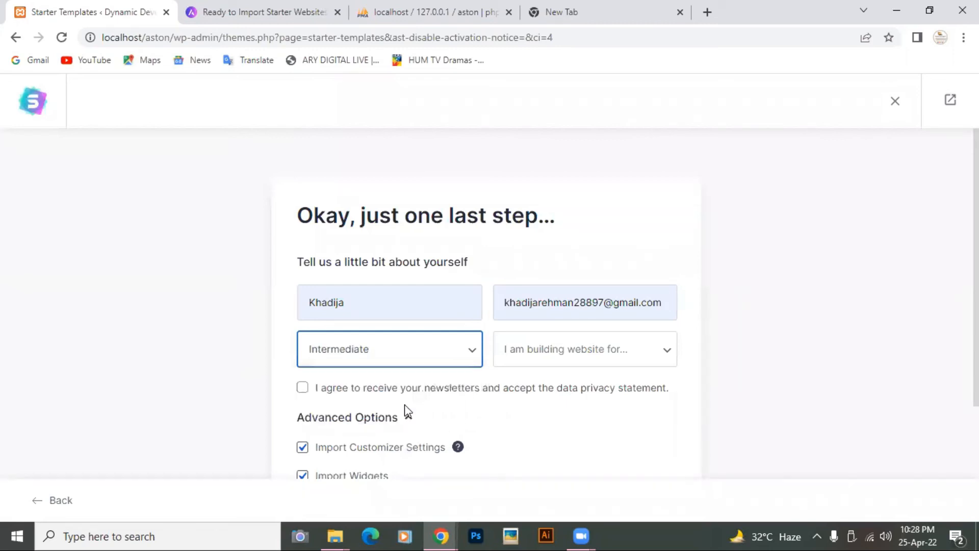
left_click(661, 349)
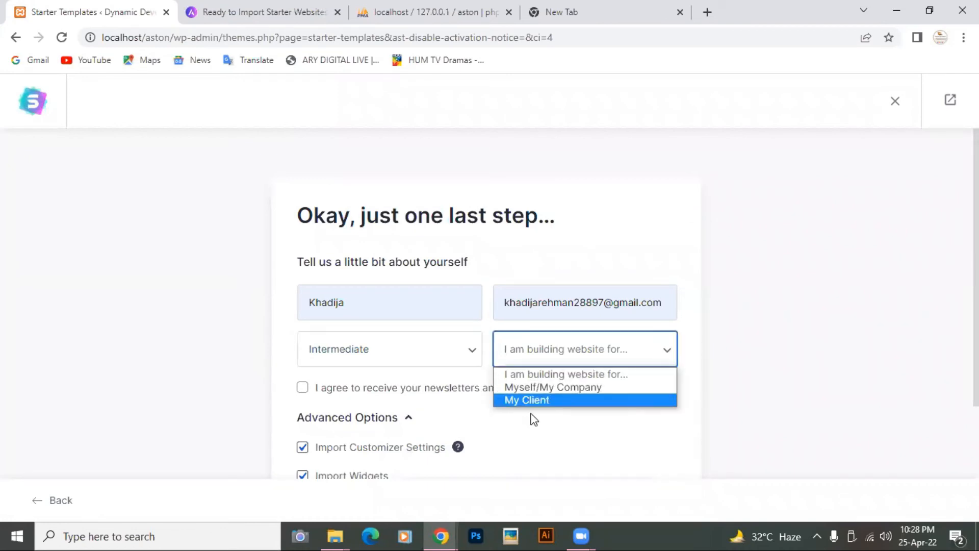
left_click(561, 389)
scroll(562, 392, "down", 3)
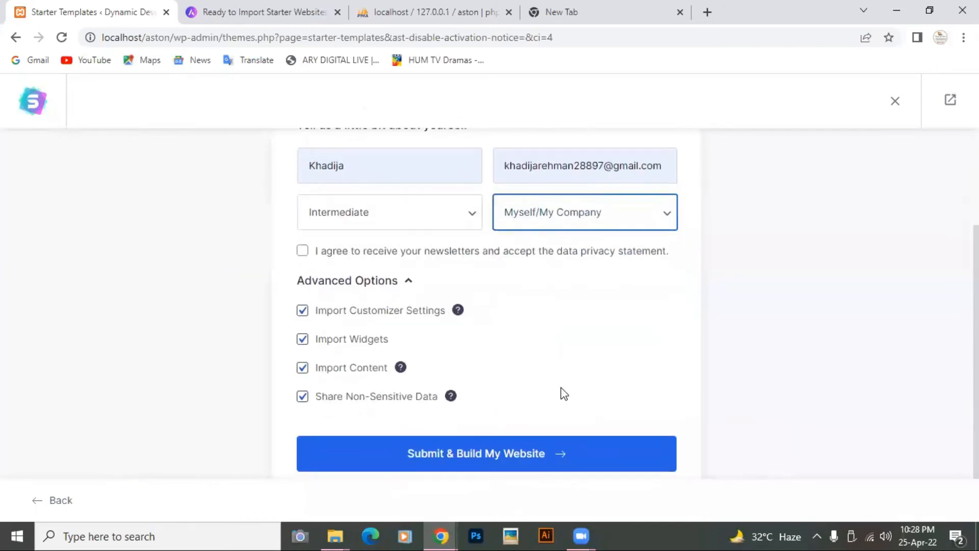
scroll(561, 393, "down", 1)
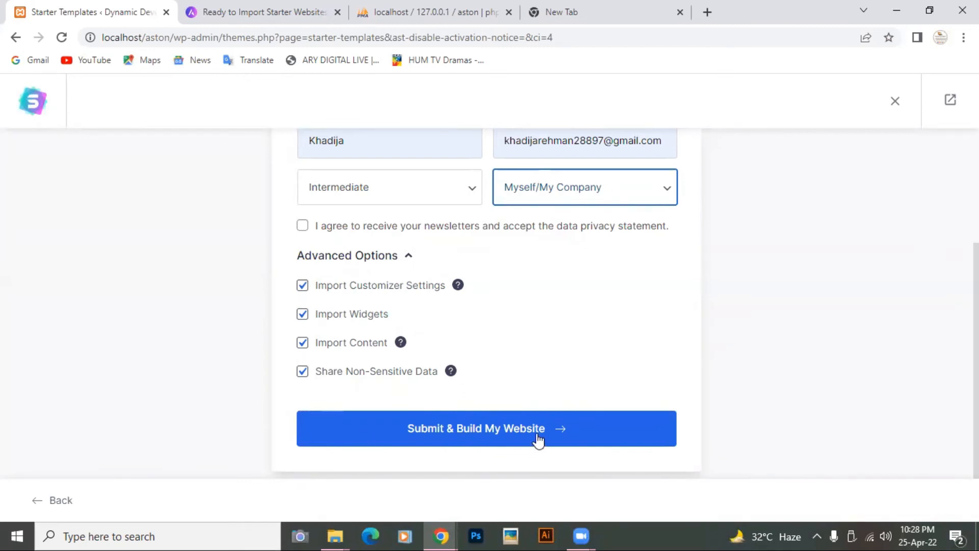
left_click(470, 424)
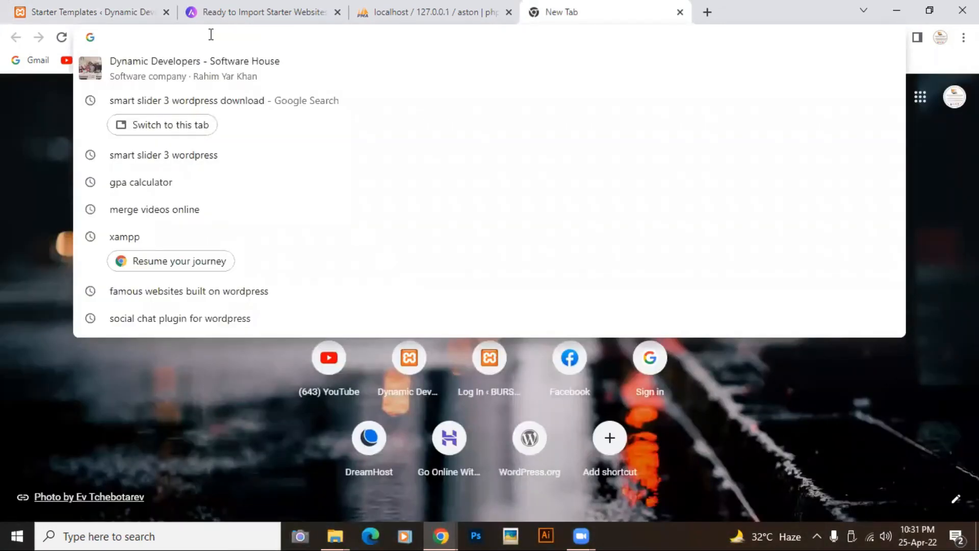
- Search Google for 'eduma theme documentation' and scroll through the results
type("eduma")
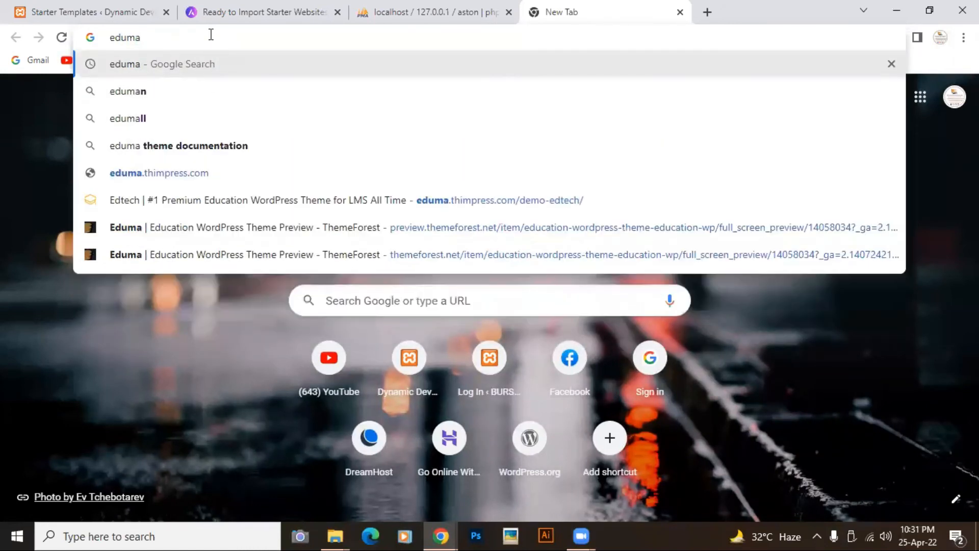
type(" theme")
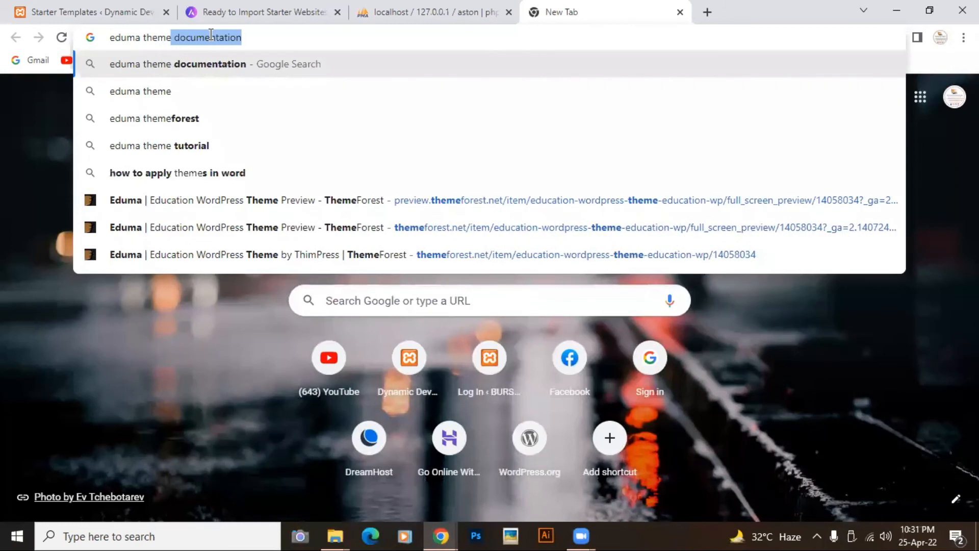
key("Return")
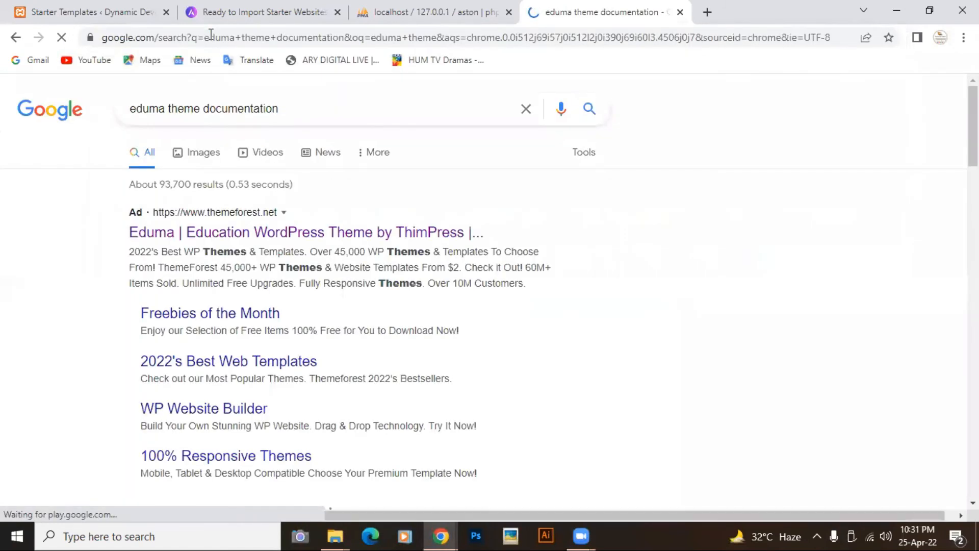
scroll(264, 255, "down", 5)
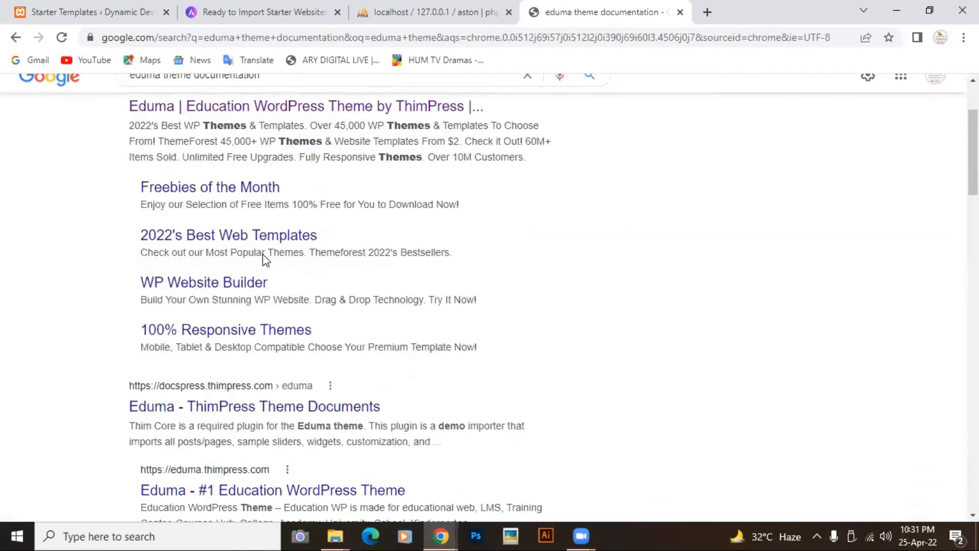
scroll(264, 258, "up", 5)
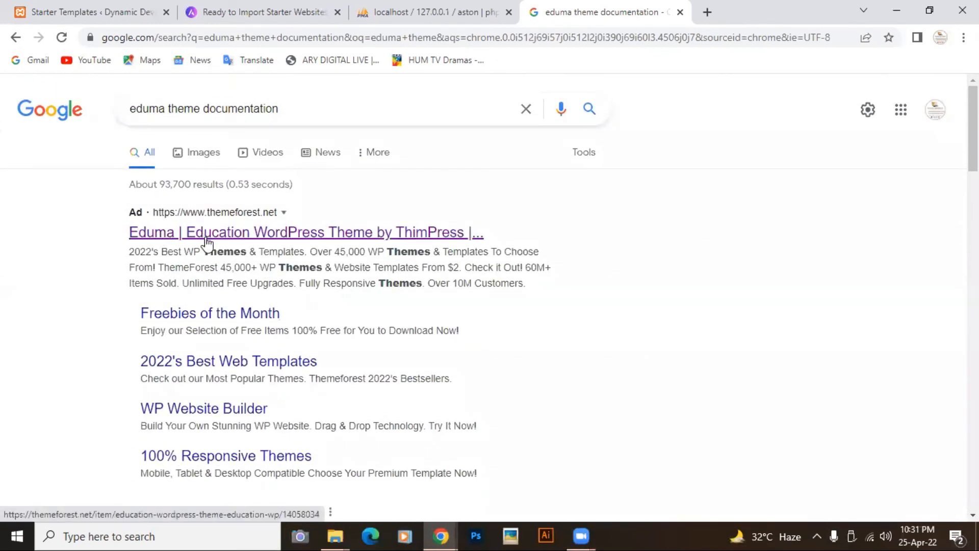
scroll(206, 244, "down", 5)
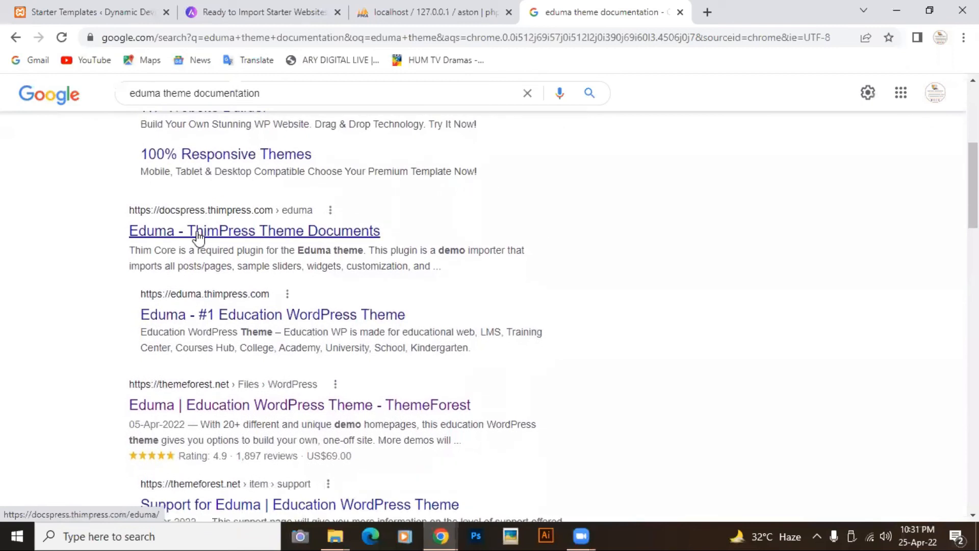
- Open the Eduma Education theme page on ThemeForest and close the feedback survey popup
left_click(197, 407)
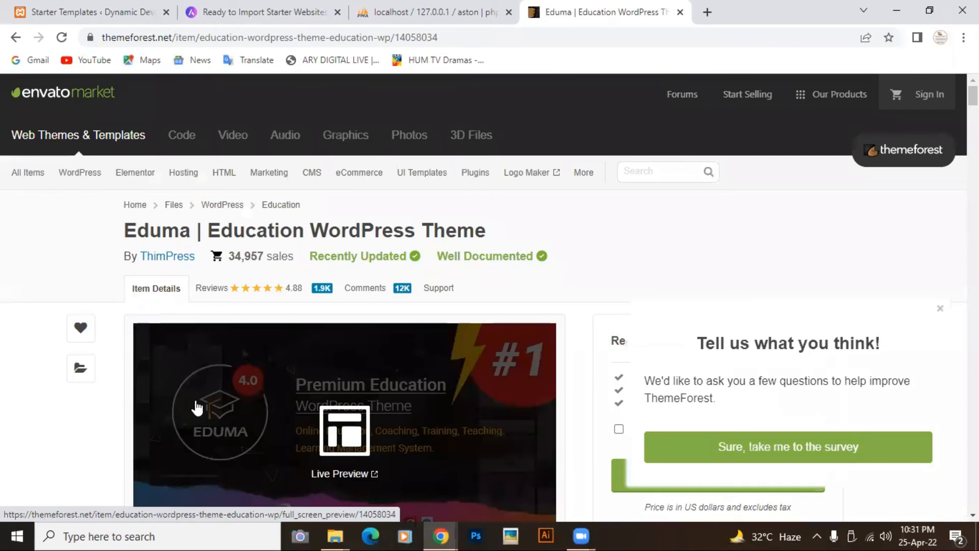
scroll(482, 333, "down", 2)
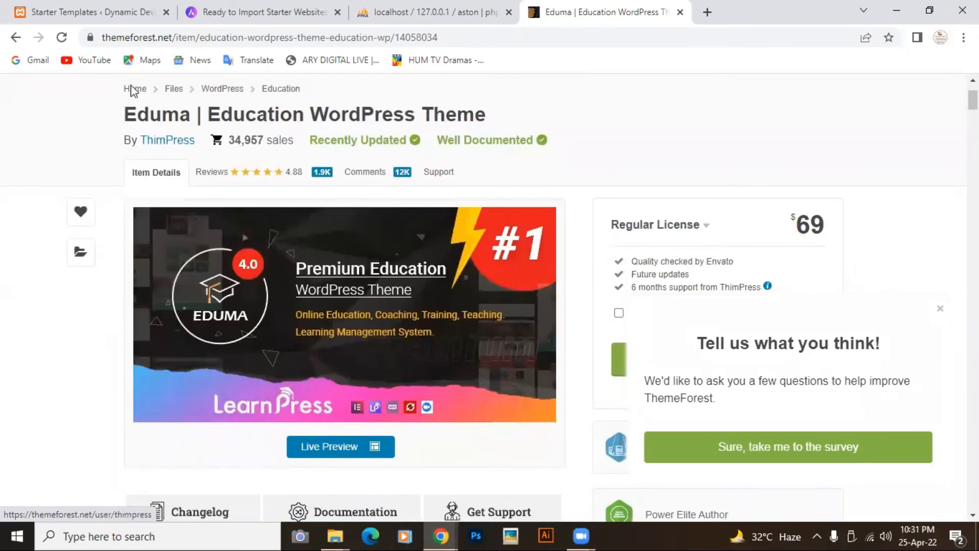
scroll(375, 335, "down", 3)
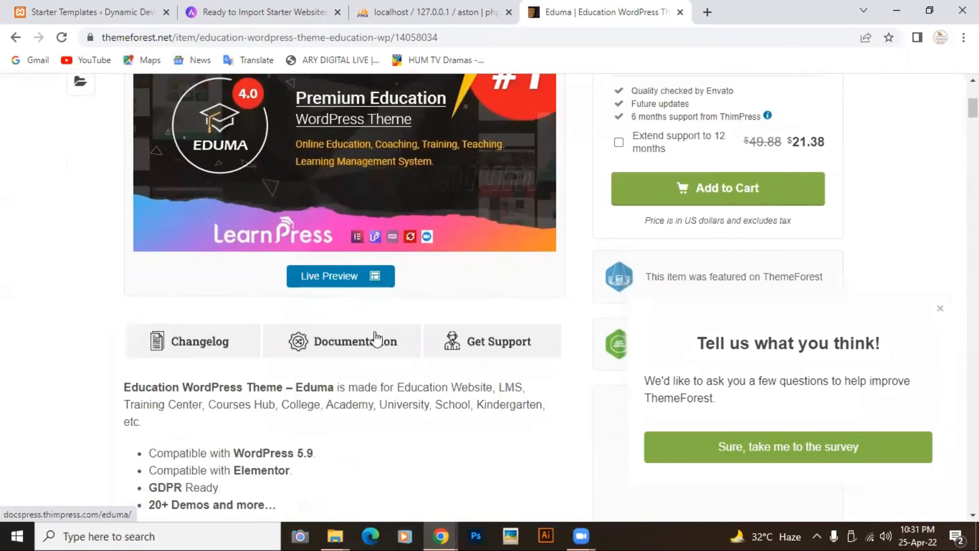
scroll(376, 337, "down", 7)
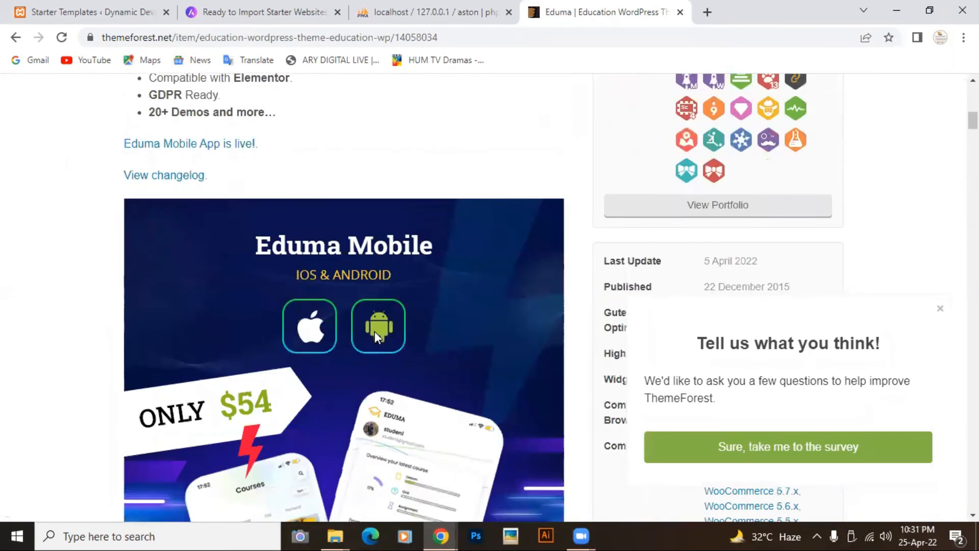
left_click(942, 317)
- Launch the Eduma theme's Live Preview
scroll(629, 306, "down", 5)
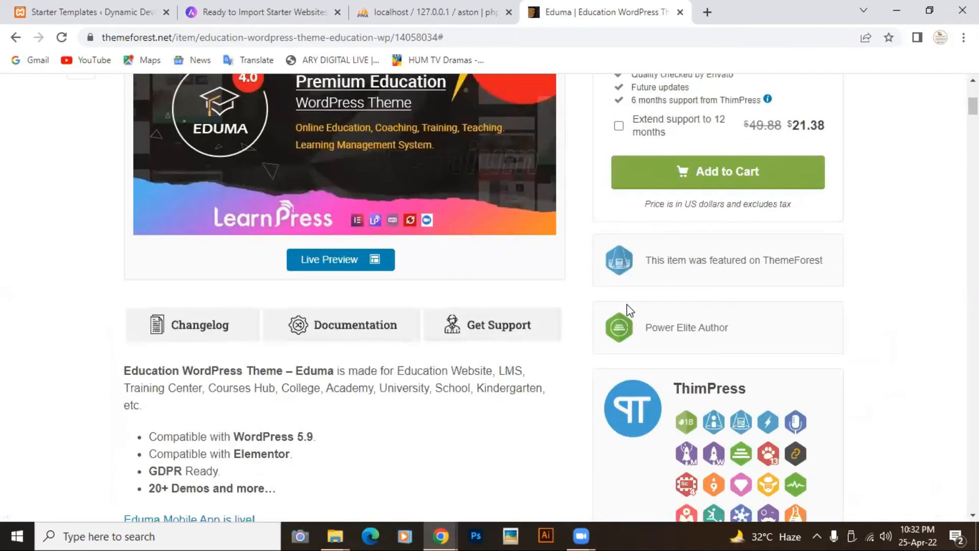
scroll(628, 308, "up", 2)
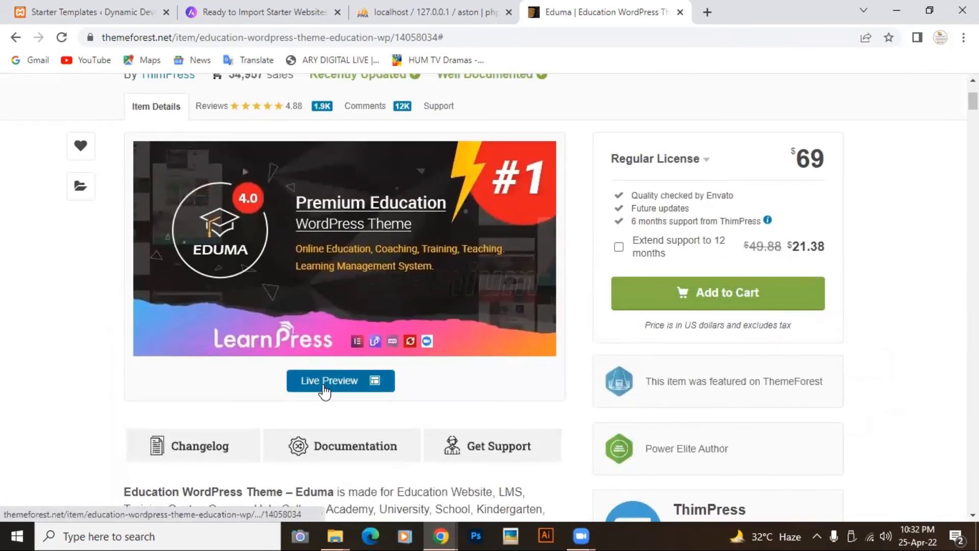
left_click(325, 386)
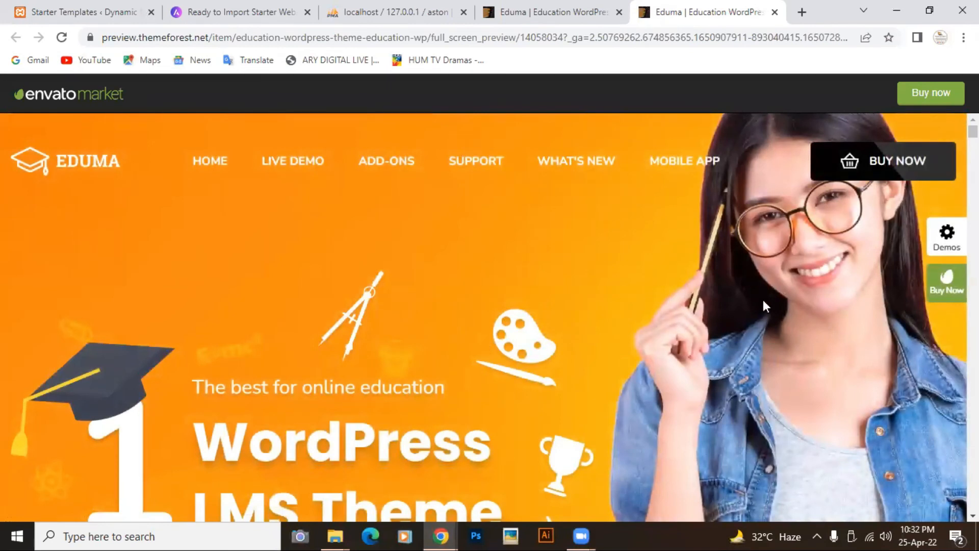
- Scroll the Eduma preview down to the 20+ Premium Demos grid and open Demo Edtech
scroll(787, 305, "down", 6)
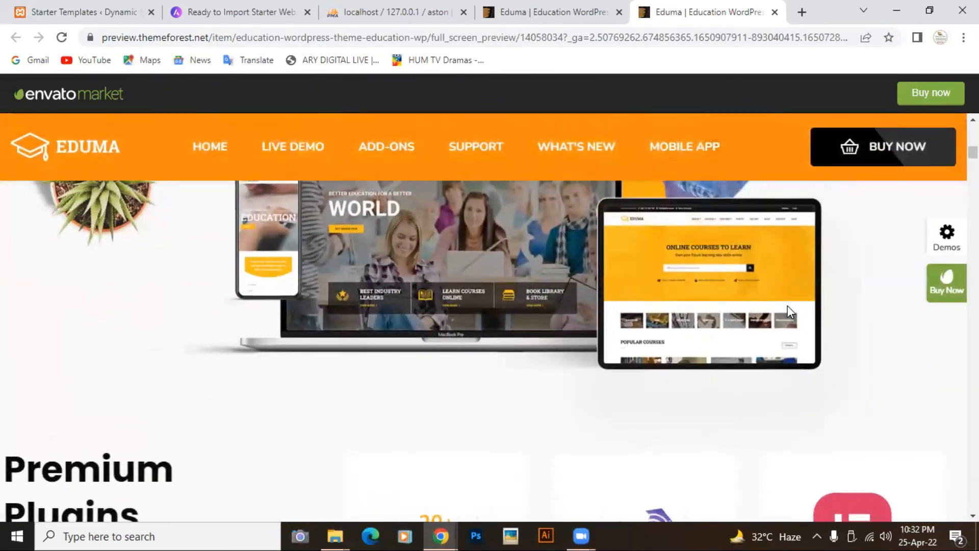
scroll(788, 309, "down", 5)
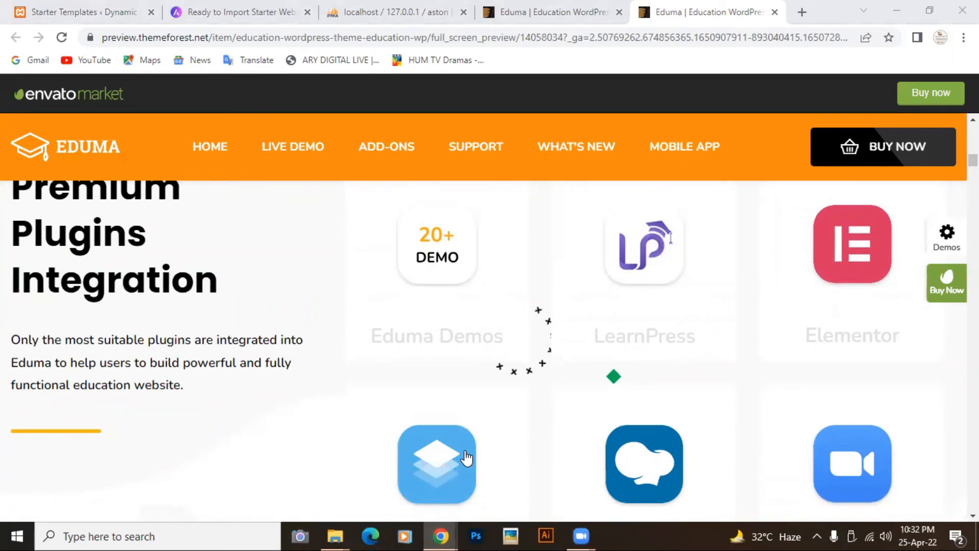
scroll(390, 313, "down", 10)
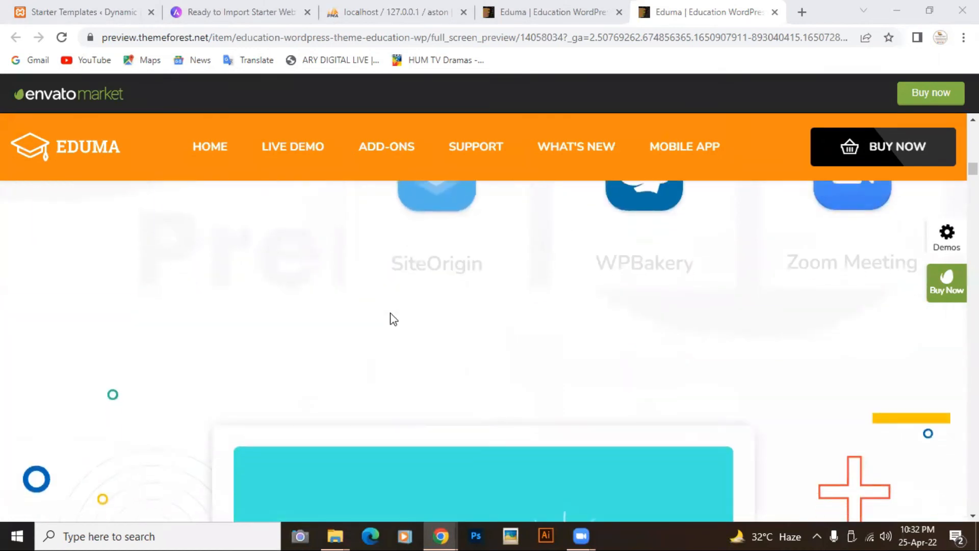
scroll(390, 313, "down", 5)
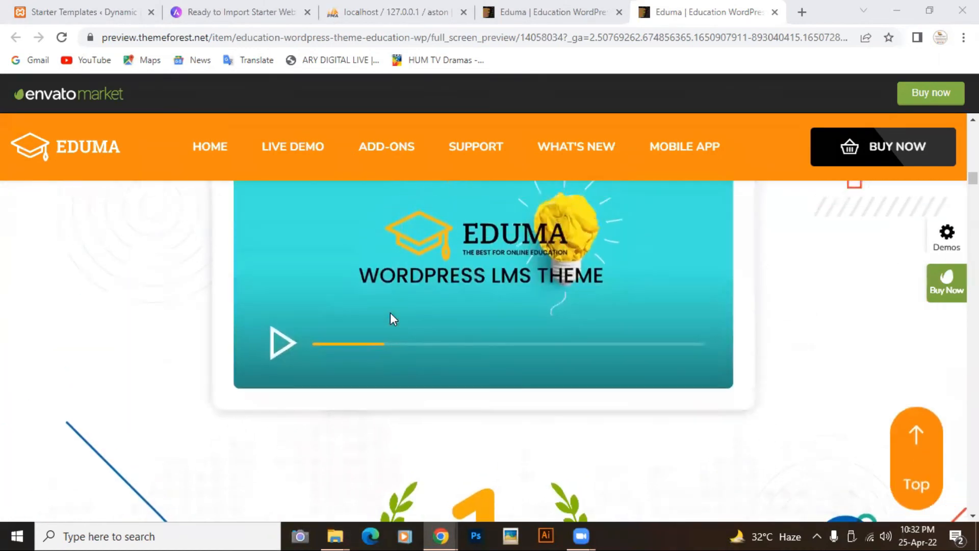
scroll(390, 313, "down", 8)
scroll(390, 313, "up", 8)
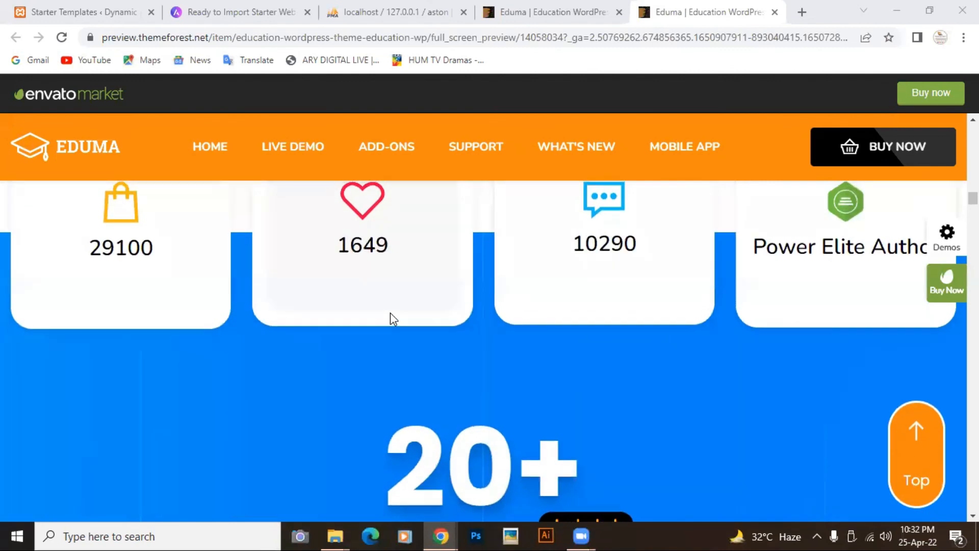
scroll(390, 313, "down", 10)
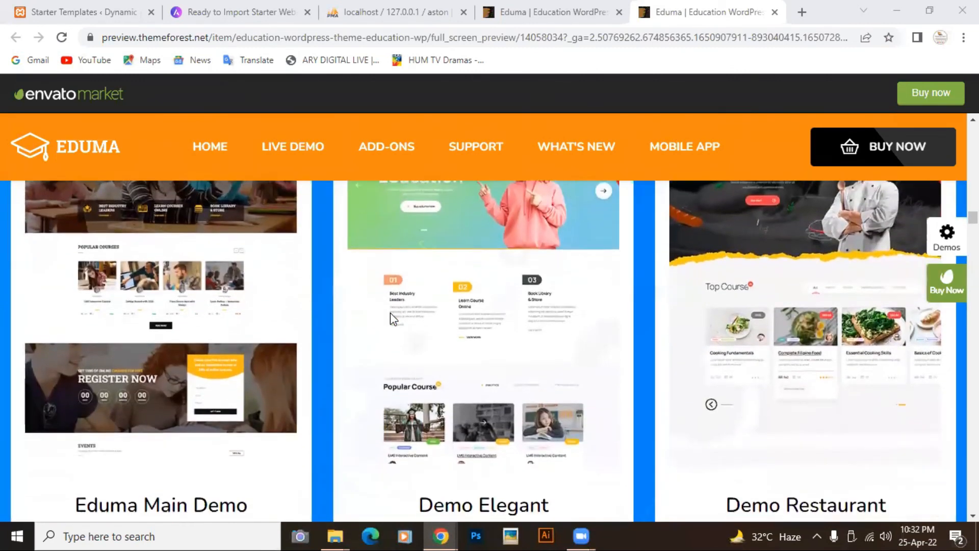
scroll(391, 313, "down", 4)
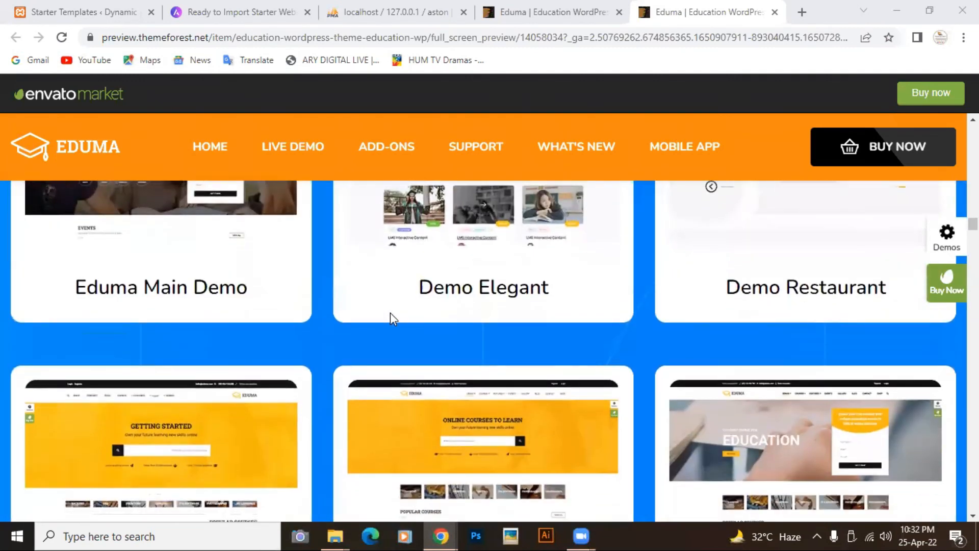
scroll(390, 314, "up", 5)
scroll(390, 313, "down", 15)
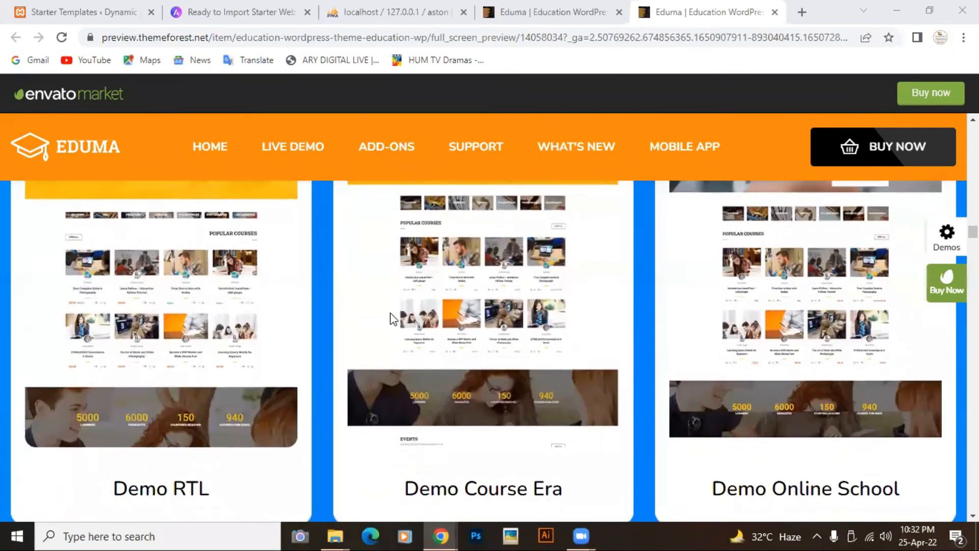
scroll(390, 313, "down", 15)
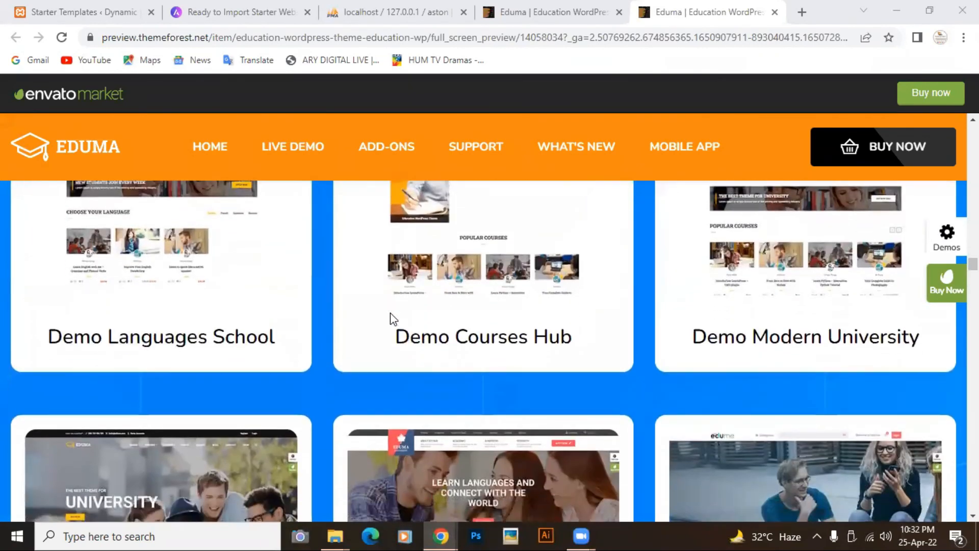
scroll(400, 286, "down", 15)
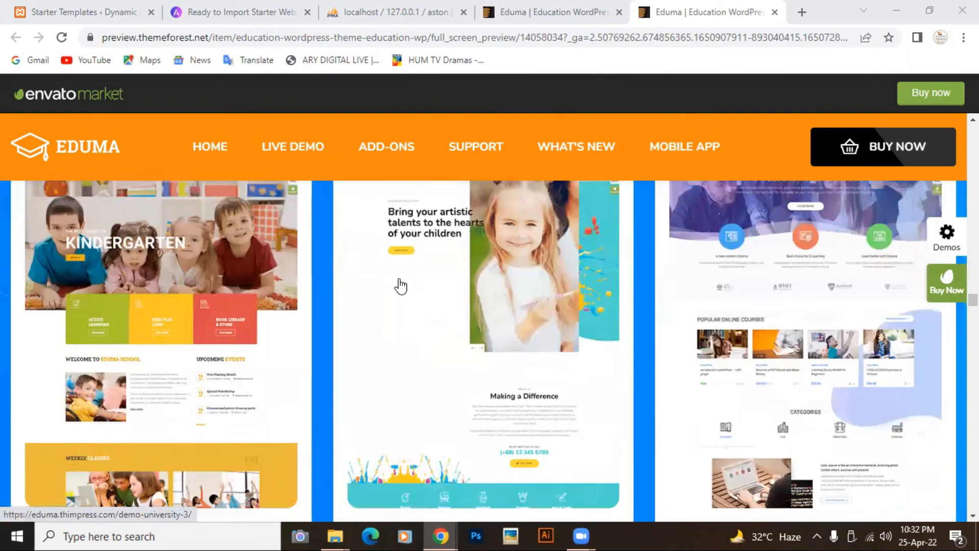
scroll(400, 285, "down", 6)
scroll(400, 286, "up", 3)
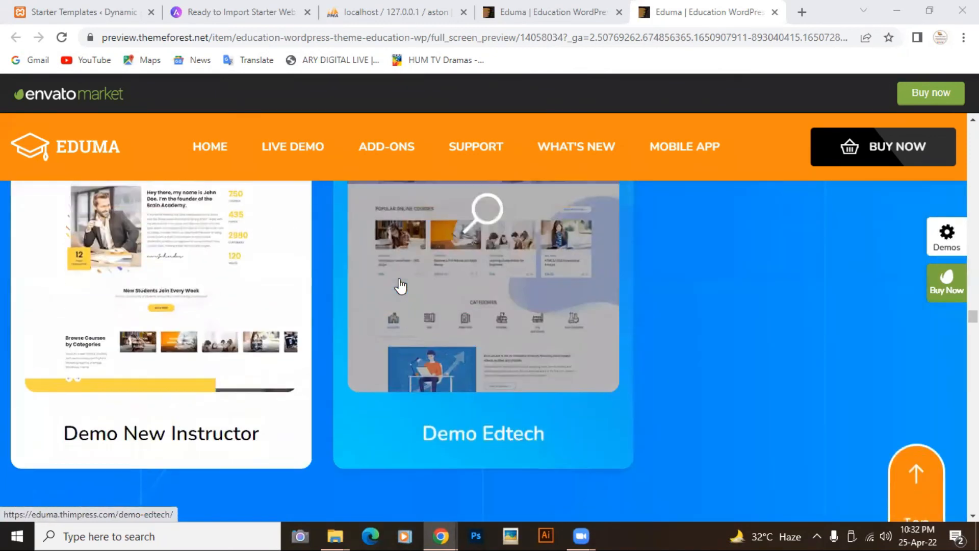
scroll(400, 283, "up", 2)
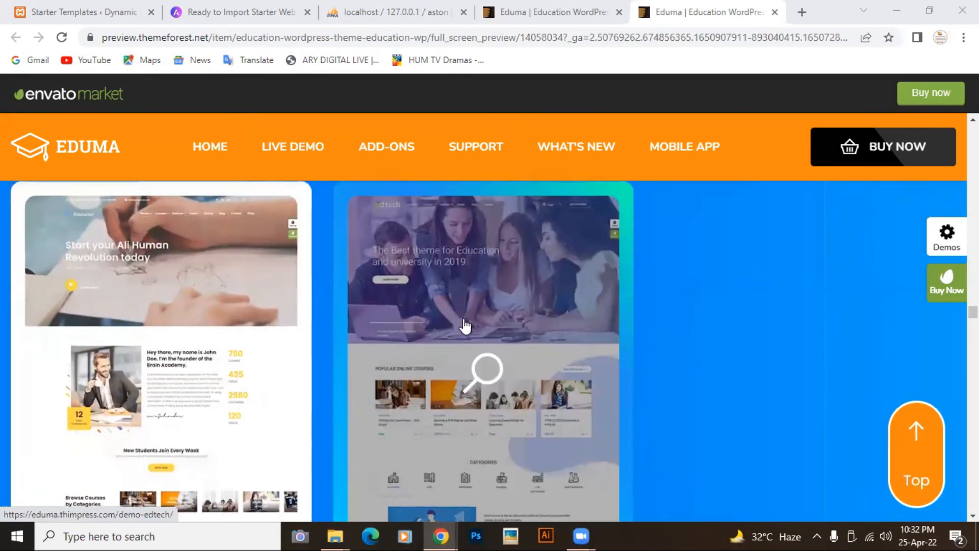
scroll(464, 328, "down", 4)
scroll(470, 331, "up", 2)
scroll(470, 331, "down", 3)
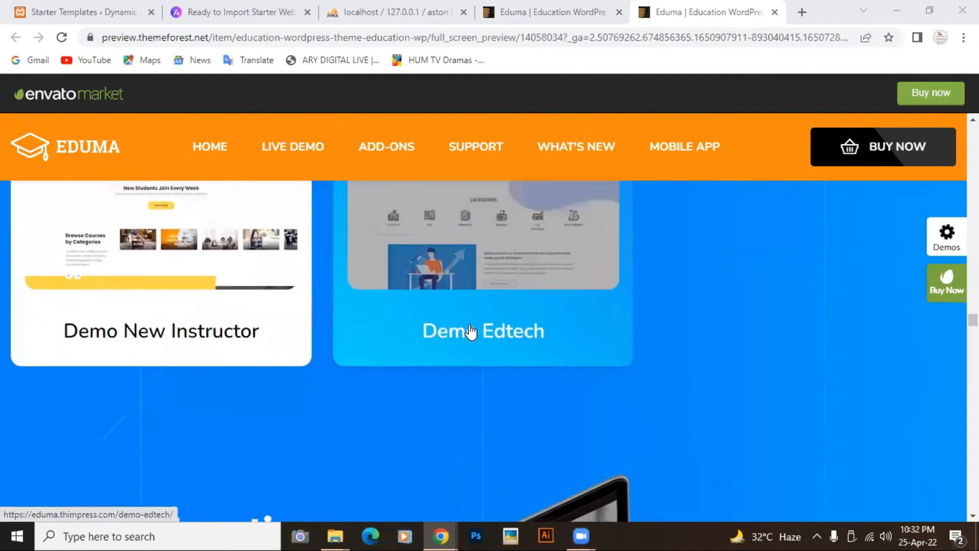
scroll(470, 331, "up", 3)
left_click(494, 265)
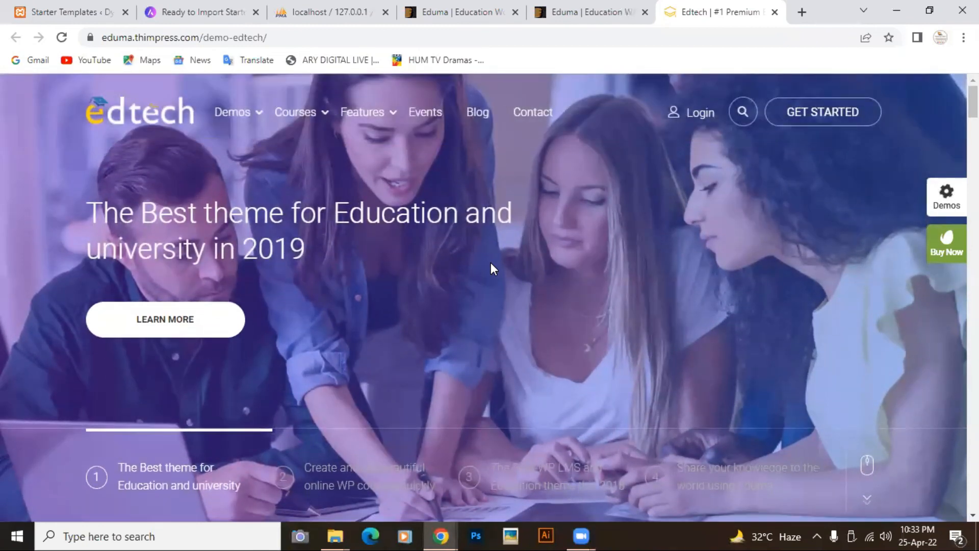
- Scroll through the Edtech demo homepage down to the footer
scroll(491, 263, "down", 8)
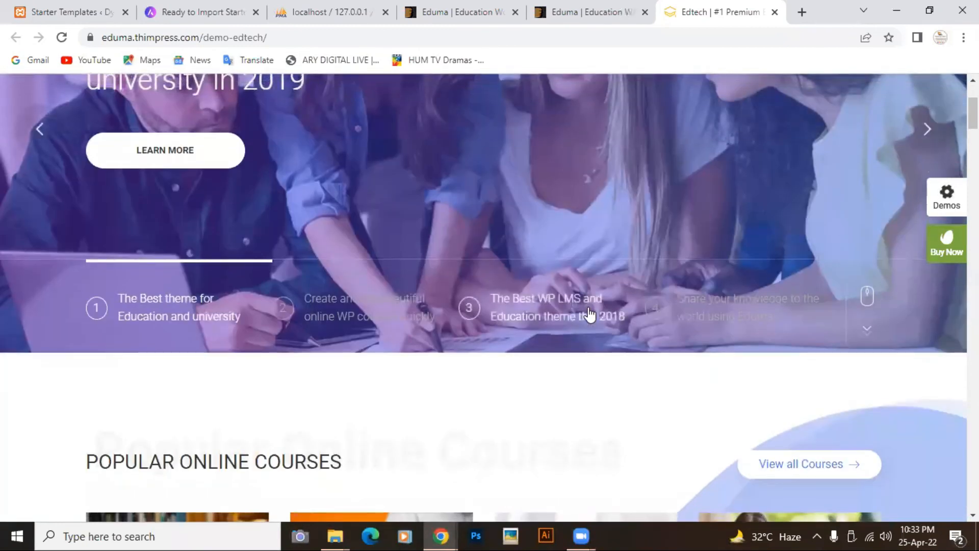
scroll(590, 314, "down", 6)
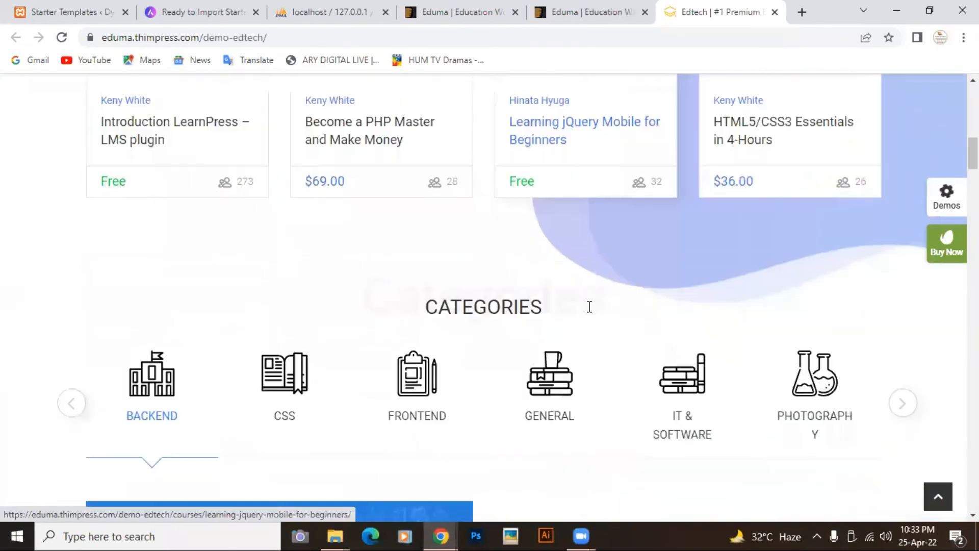
scroll(589, 307, "down", 4)
scroll(589, 308, "up", 5)
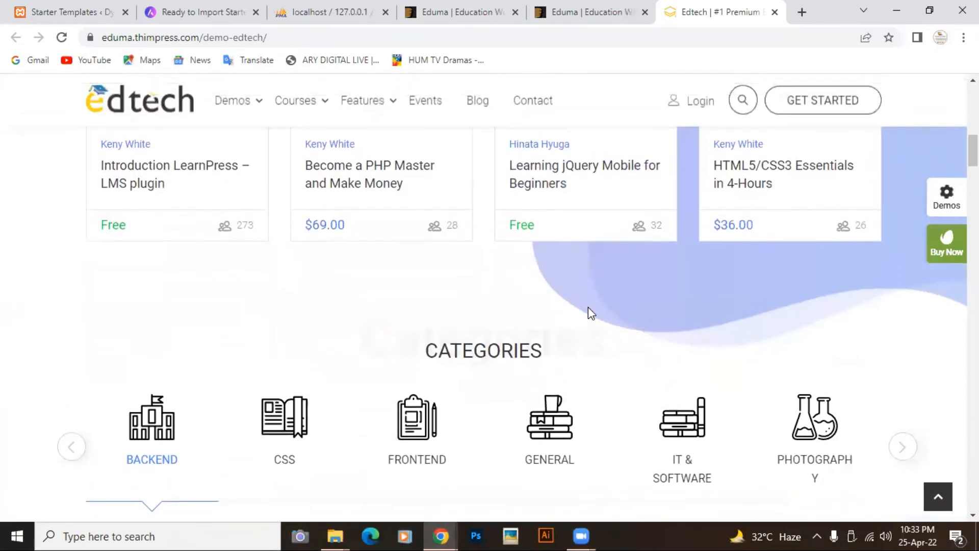
scroll(590, 313, "down", 1)
scroll(590, 313, "down", 12)
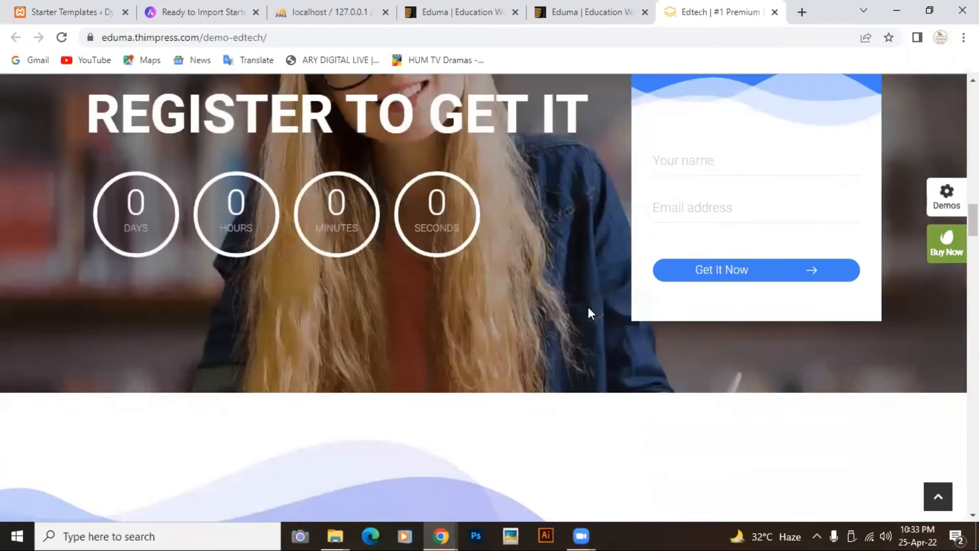
scroll(588, 308, "down", 6)
scroll(589, 307, "down", 15)
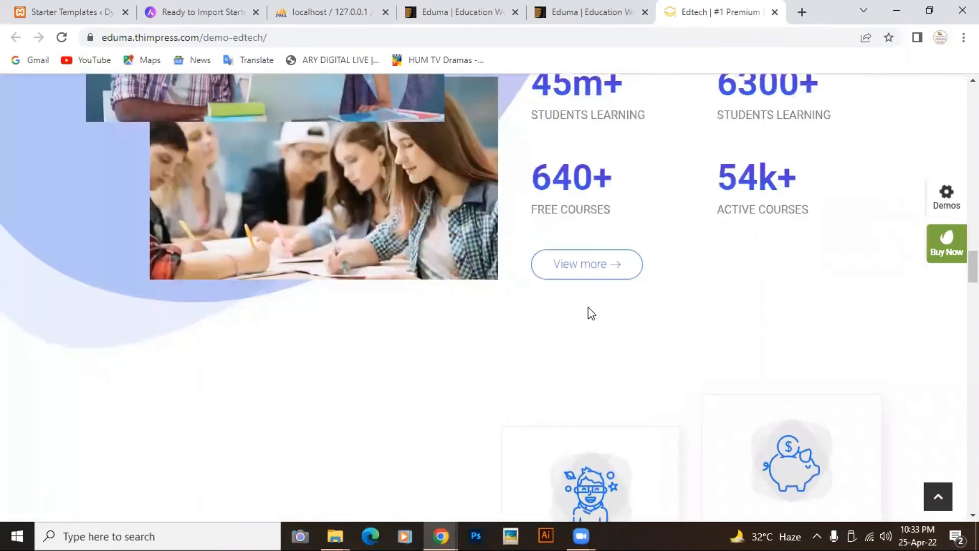
scroll(596, 282, "down", 10)
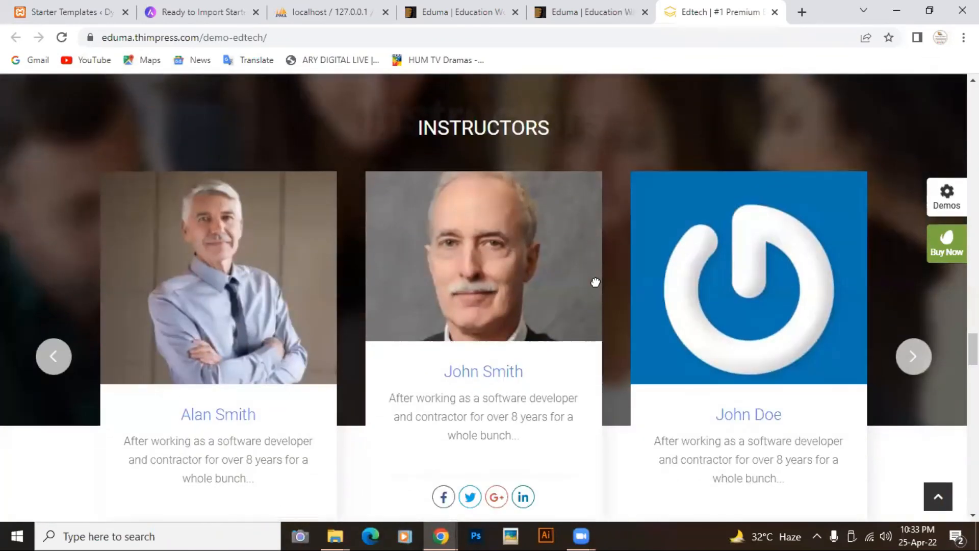
scroll(595, 282, "down", 7)
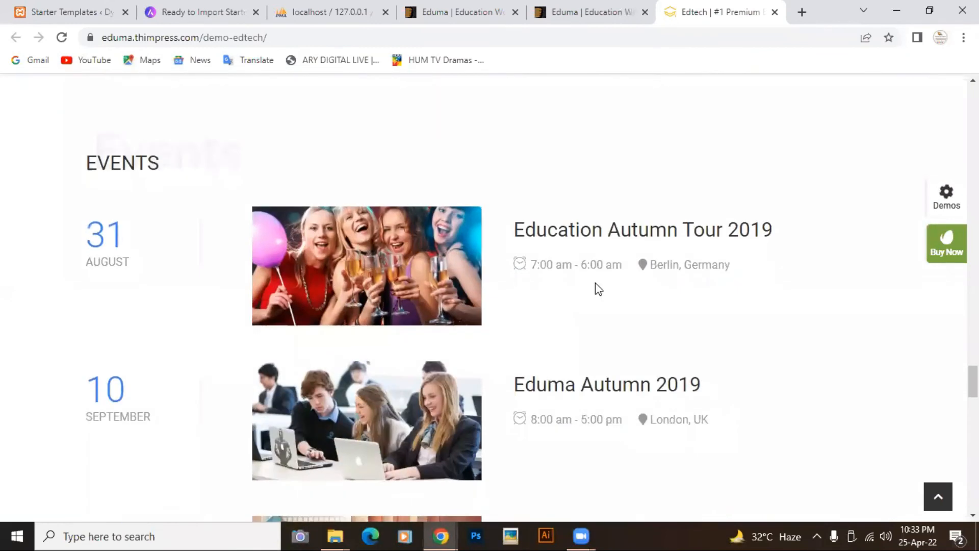
scroll(595, 283, "down", 4)
scroll(595, 282, "down", 5)
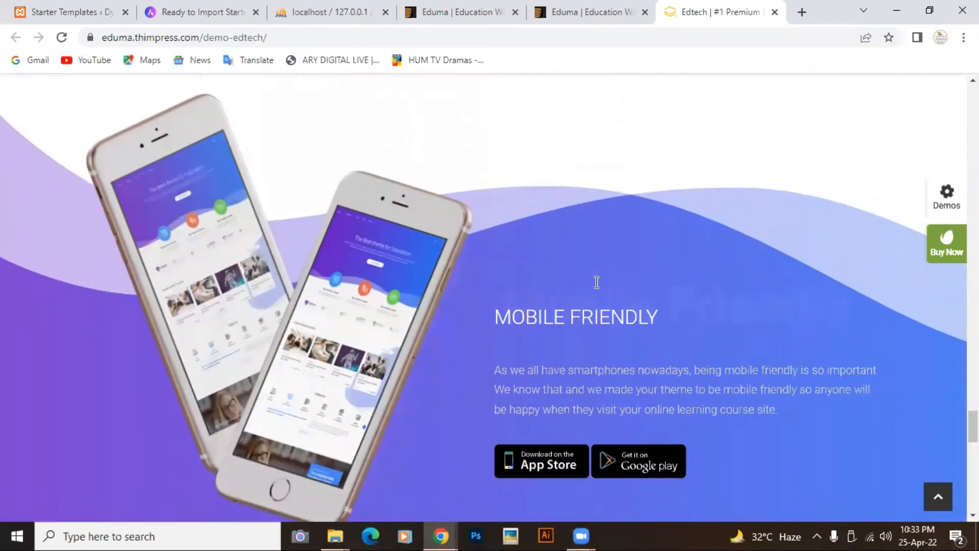
scroll(597, 282, "down", 5)
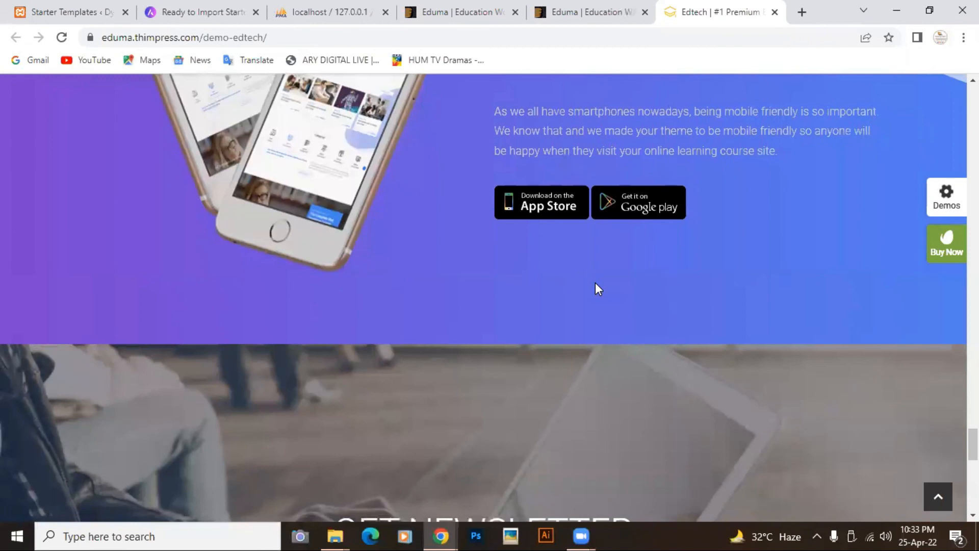
scroll(595, 283, "down", 10)
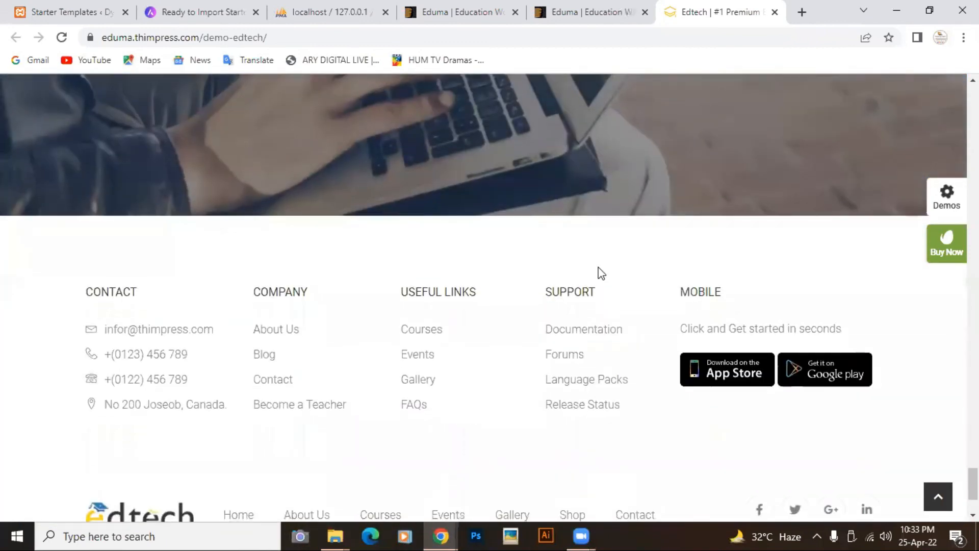
- Scroll back to the top and advance the hero slider to its third slide
scroll(602, 274, "up", 20)
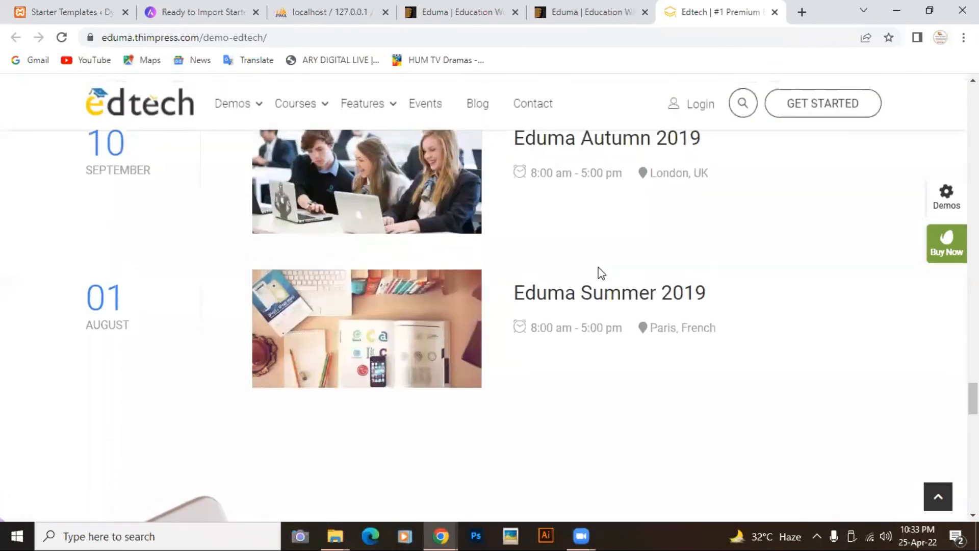
scroll(602, 274, "up", 15)
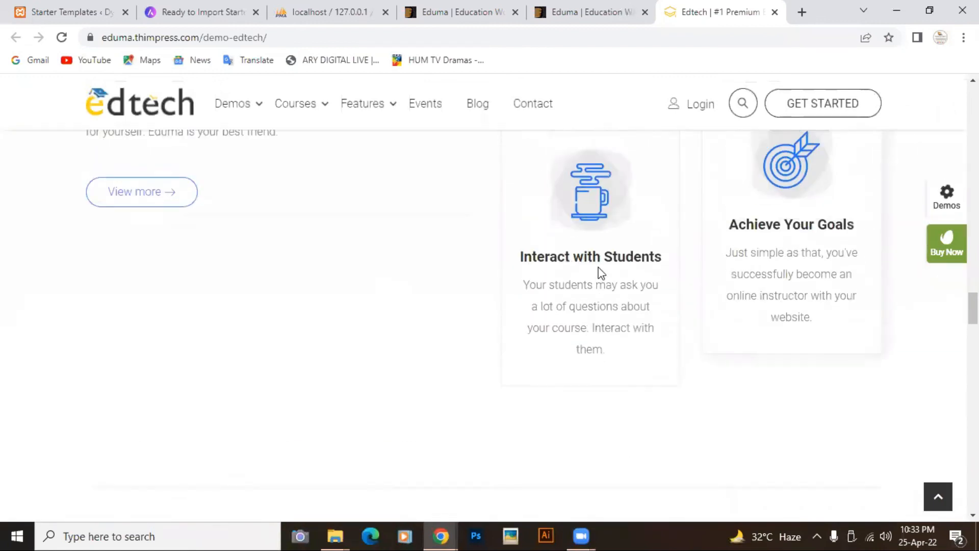
scroll(602, 274, "up", 15)
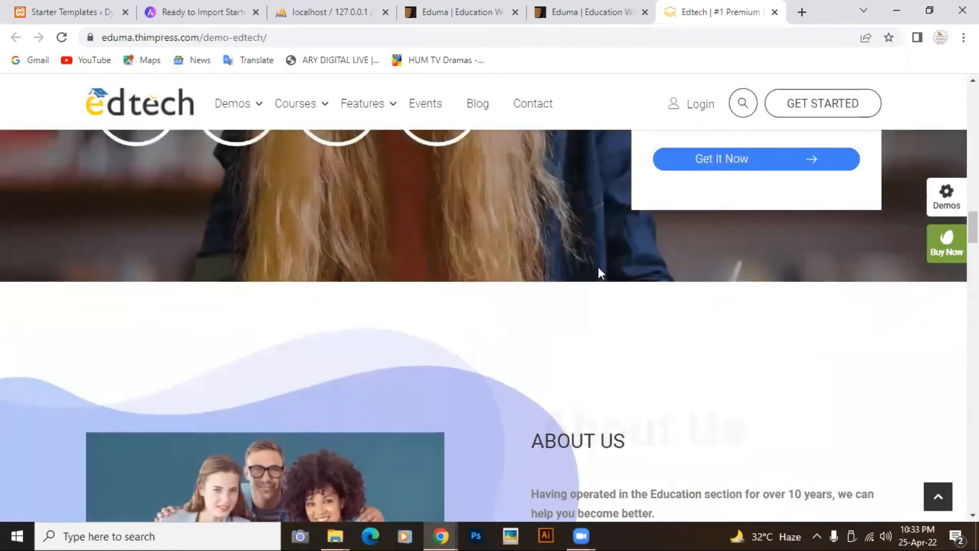
scroll(598, 267, "up", 20)
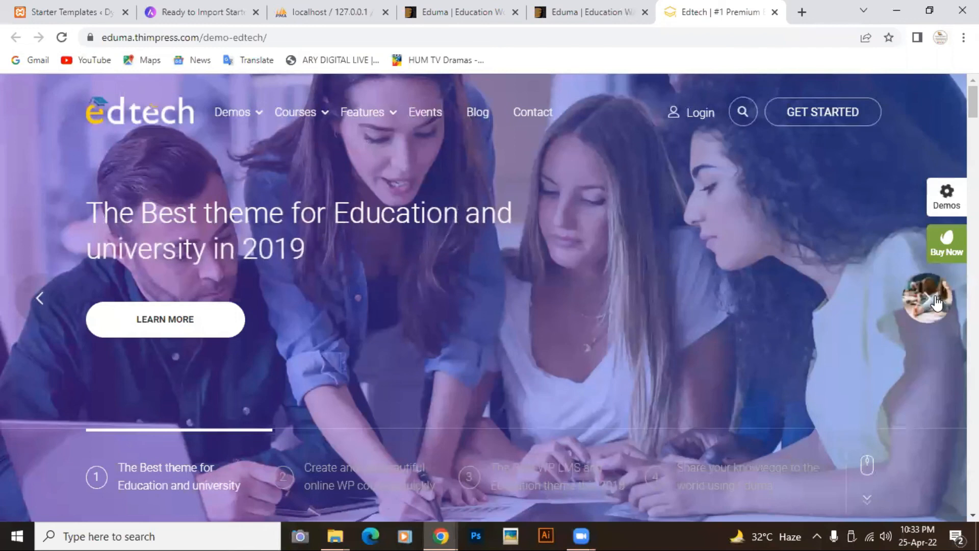
left_click(937, 303)
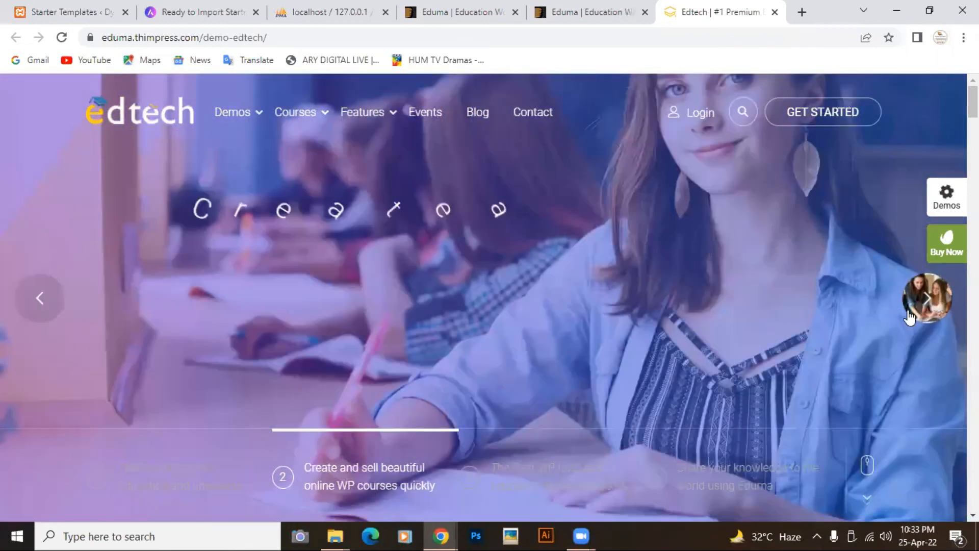
left_click(935, 300)
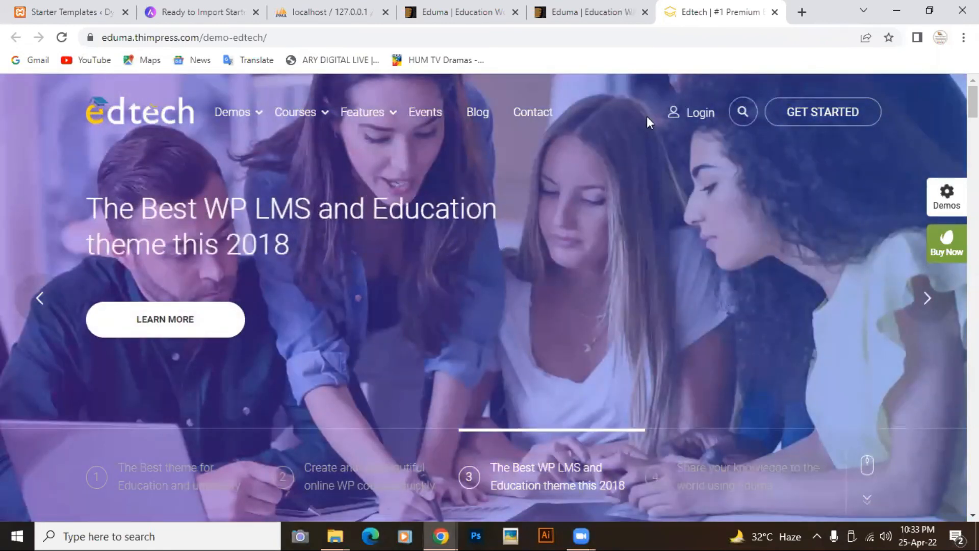
- Close the Edtech demo, Eduma preview and ThemeForest tabs, returning to the Starter Templates congratulations page
left_click(773, 16)
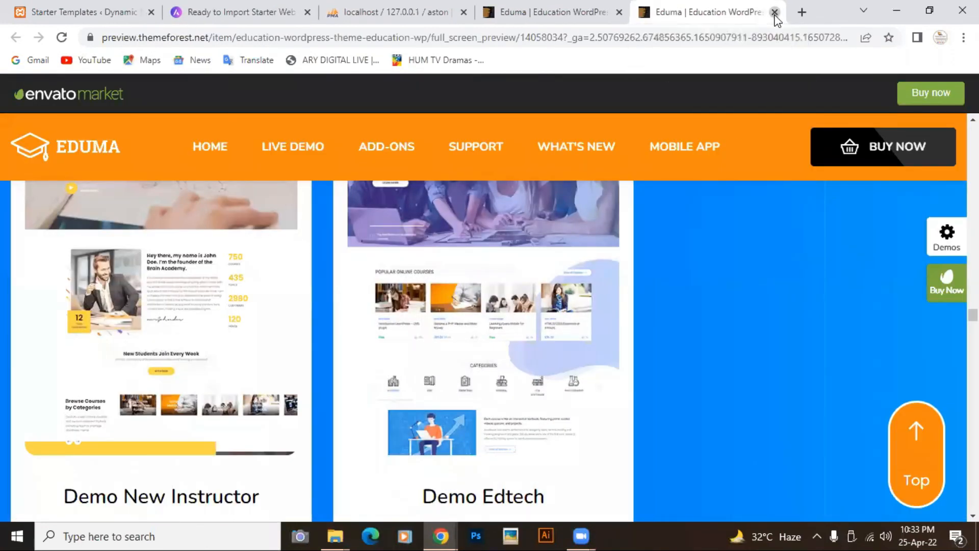
left_click(774, 16)
left_click(680, 12)
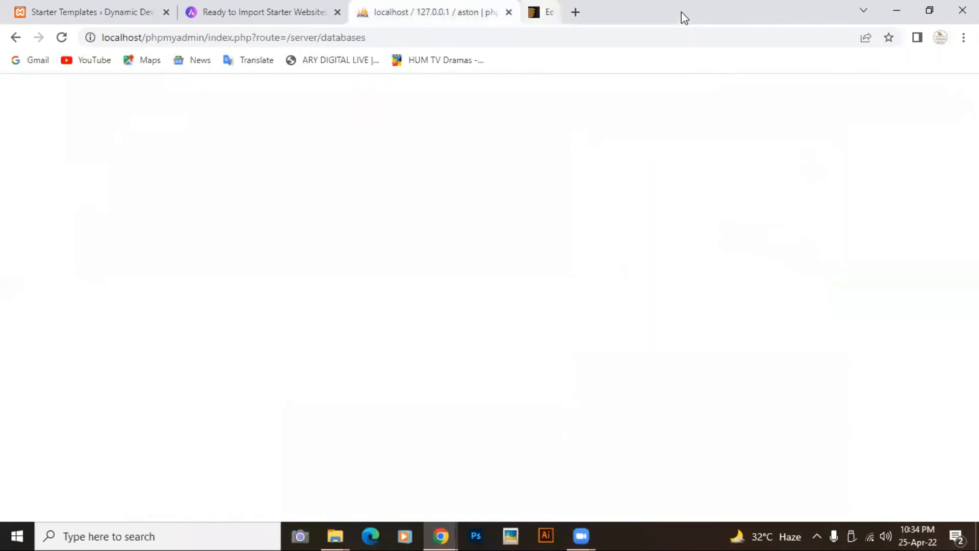
left_click(261, 14)
left_click(112, 13)
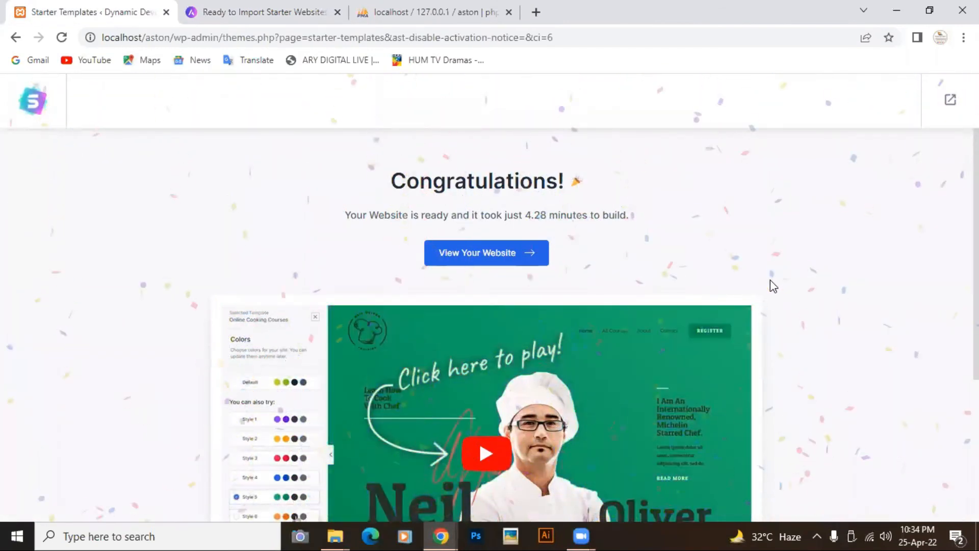
- Copy 'localhost/aston' from the address bar and open a new blank tab
scroll(772, 286, "down", 5)
scroll(772, 285, "up", 3)
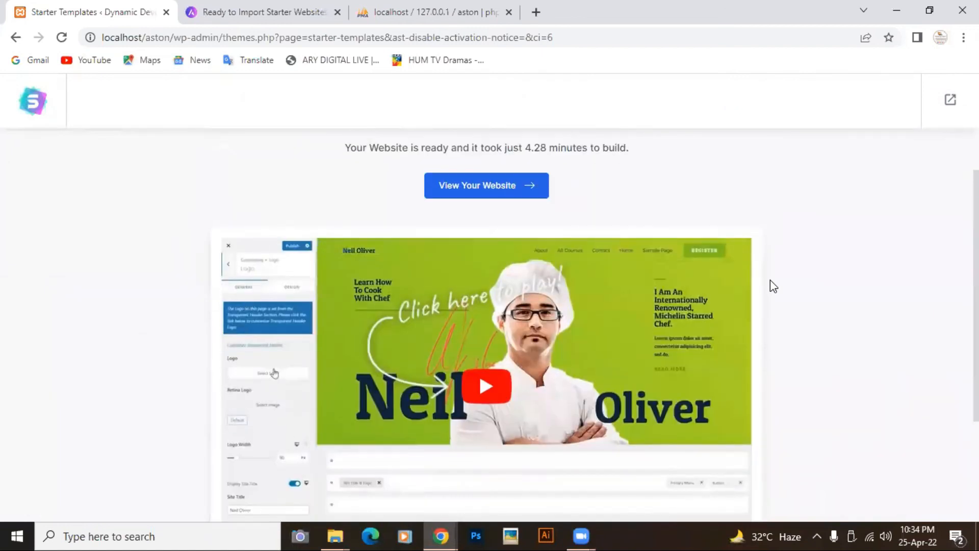
scroll(770, 281, "down", 3)
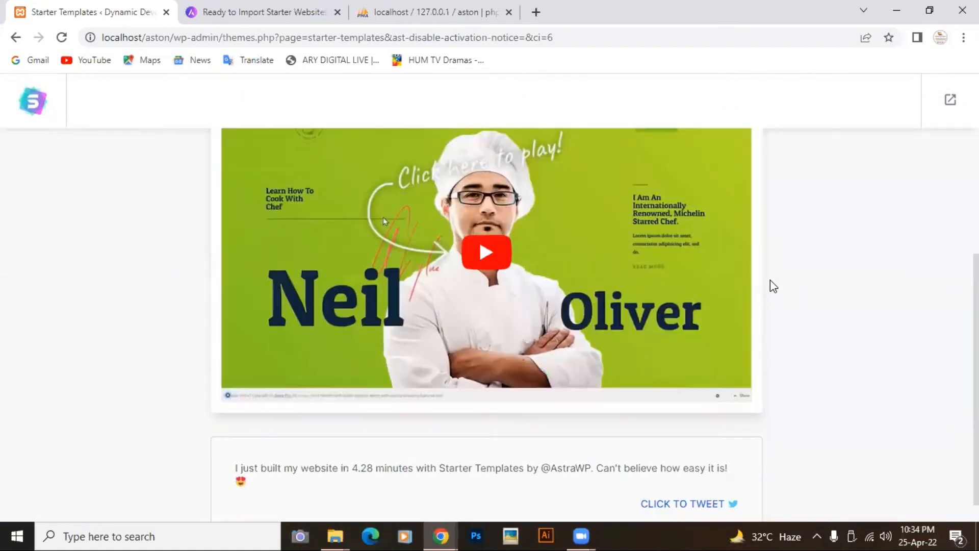
scroll(770, 279, "down", 1)
scroll(770, 280, "up", 4)
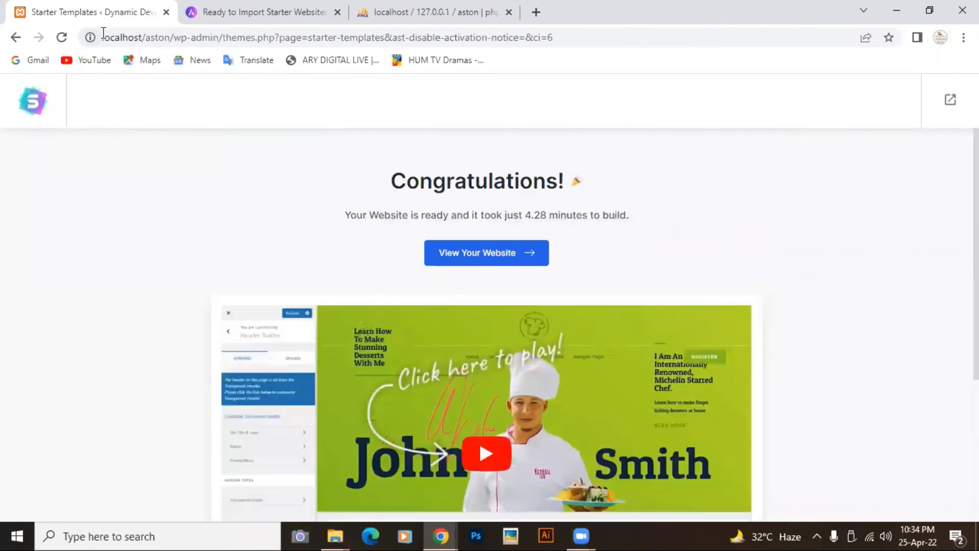
left_click_drag(172, 40, 97, 43)
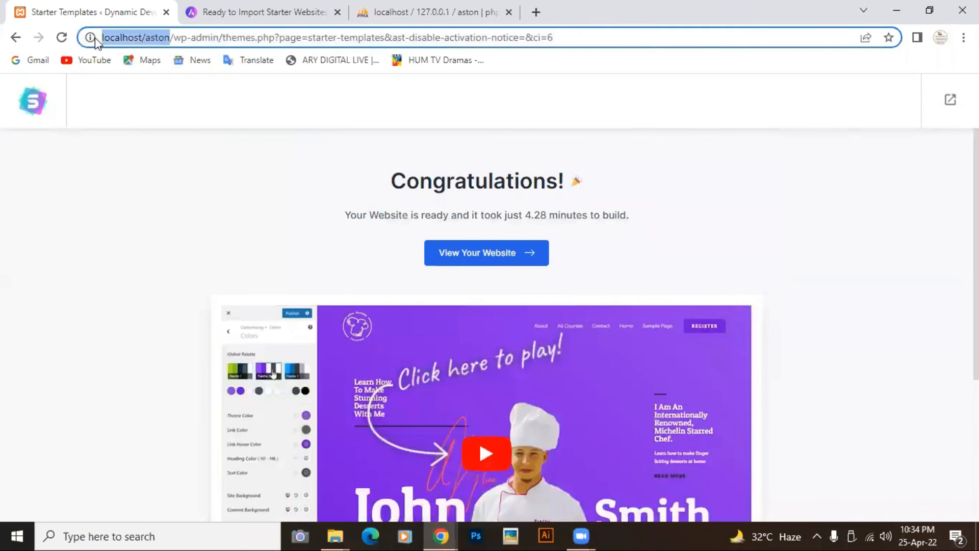
right_click(127, 40)
left_click(158, 139)
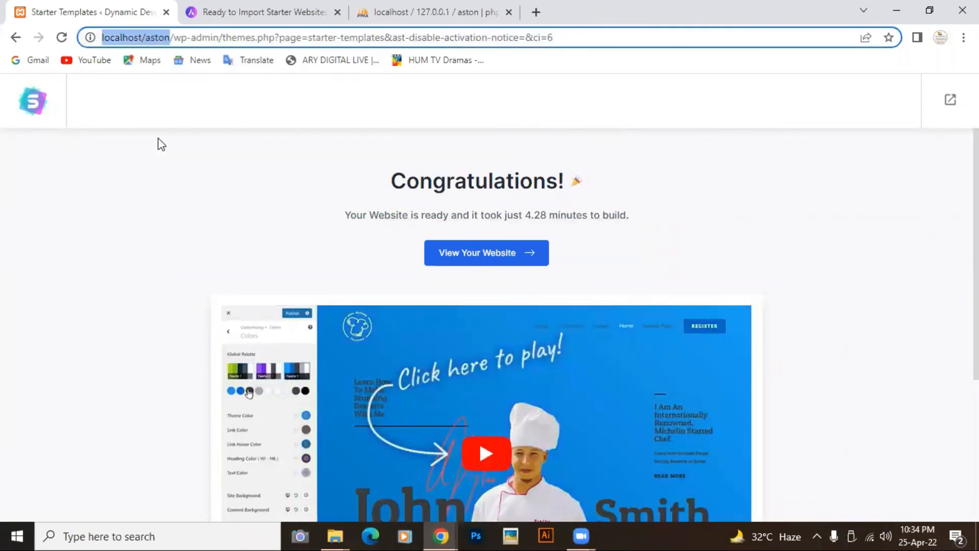
left_click(535, 11)
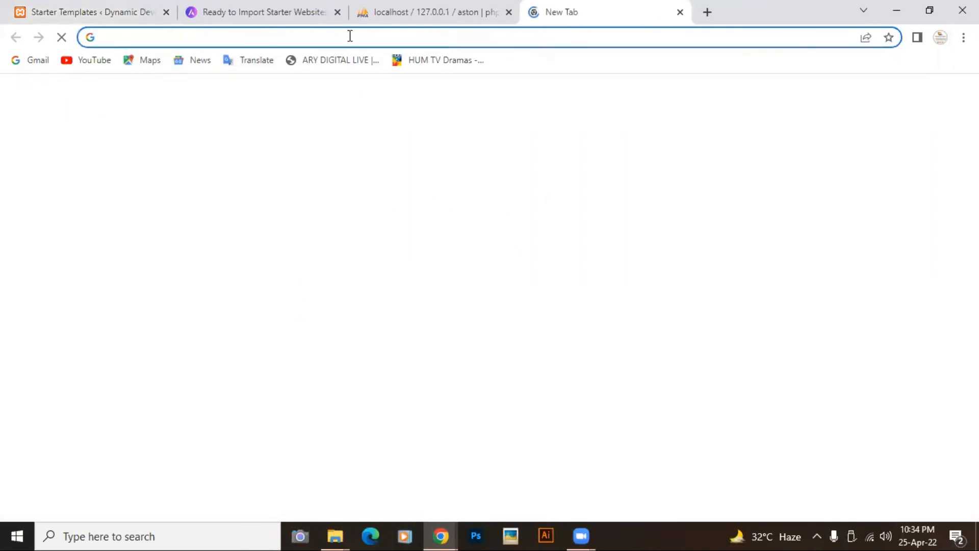
- Load localhost/aston in the new tab, browse the Outdoor Adventure homepage, then return to Starter Templates
right_click(350, 38)
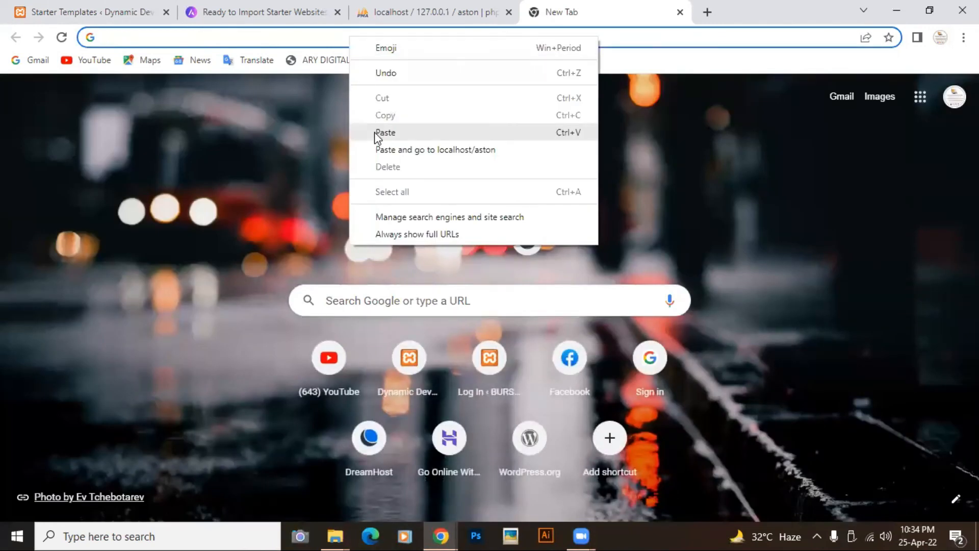
left_click(385, 133)
key("Return")
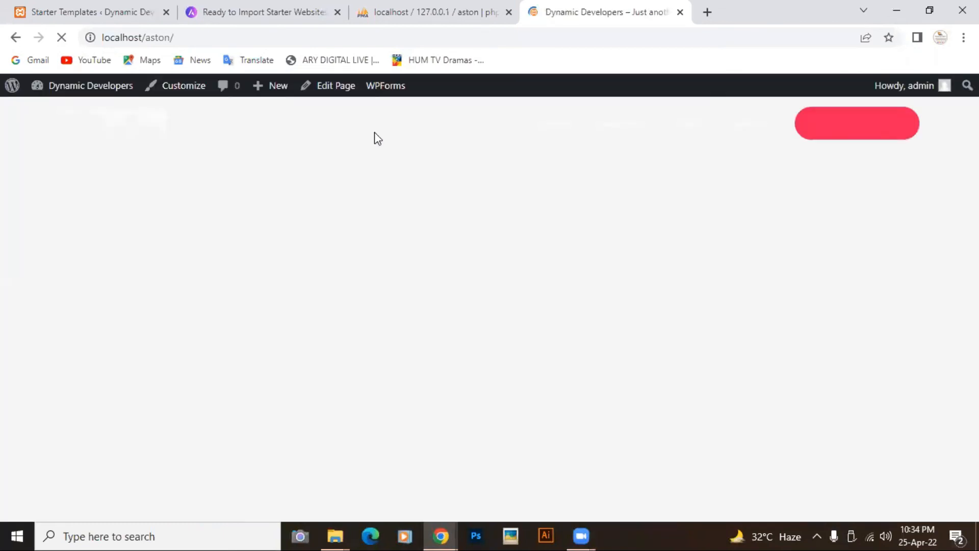
scroll(651, 279, "down", 4)
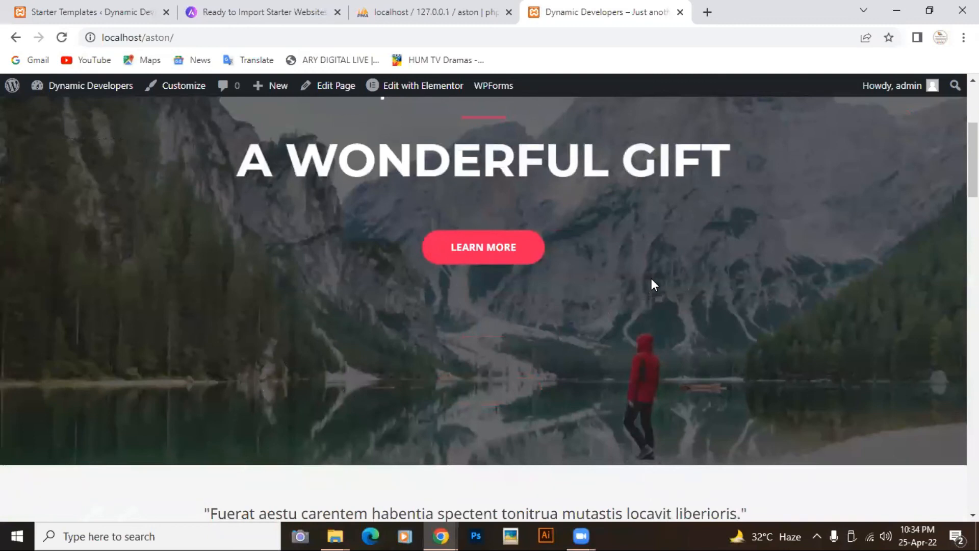
scroll(652, 280, "down", 10)
scroll(653, 284, "down", 5)
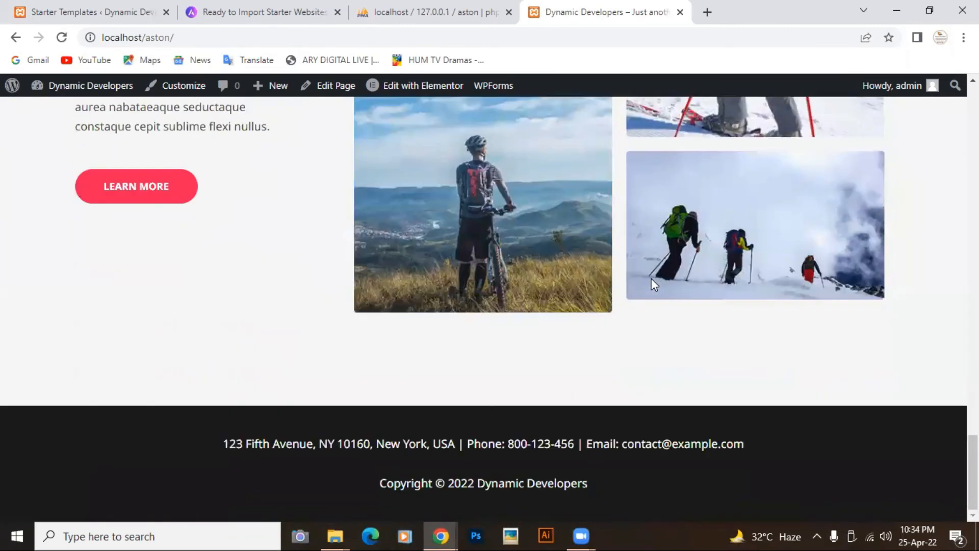
scroll(651, 279, "up", 20)
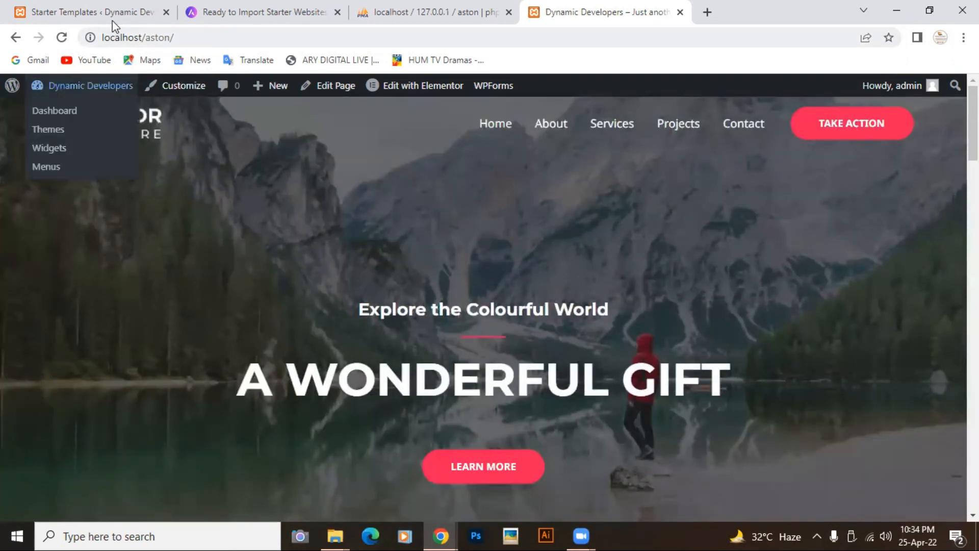
mouse_move(76, 98)
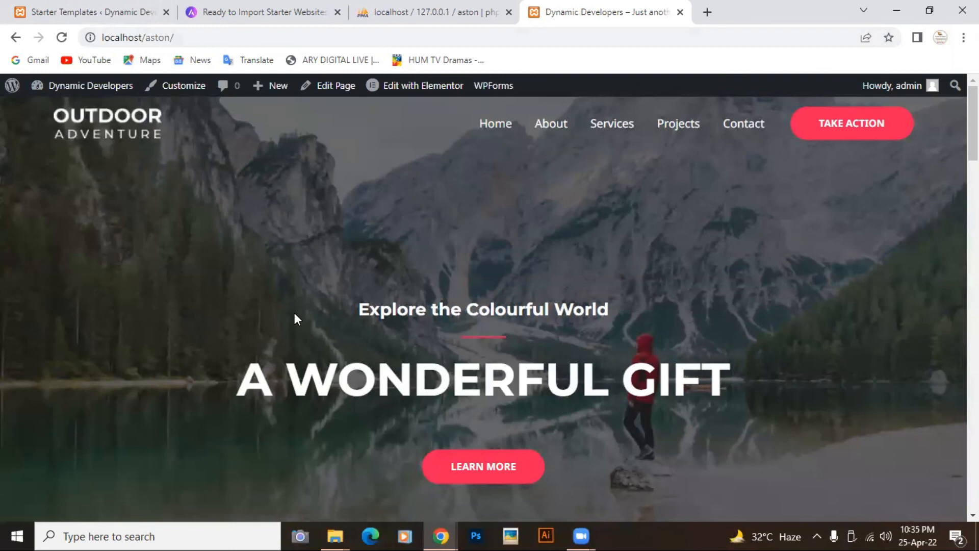
left_click(68, 11)
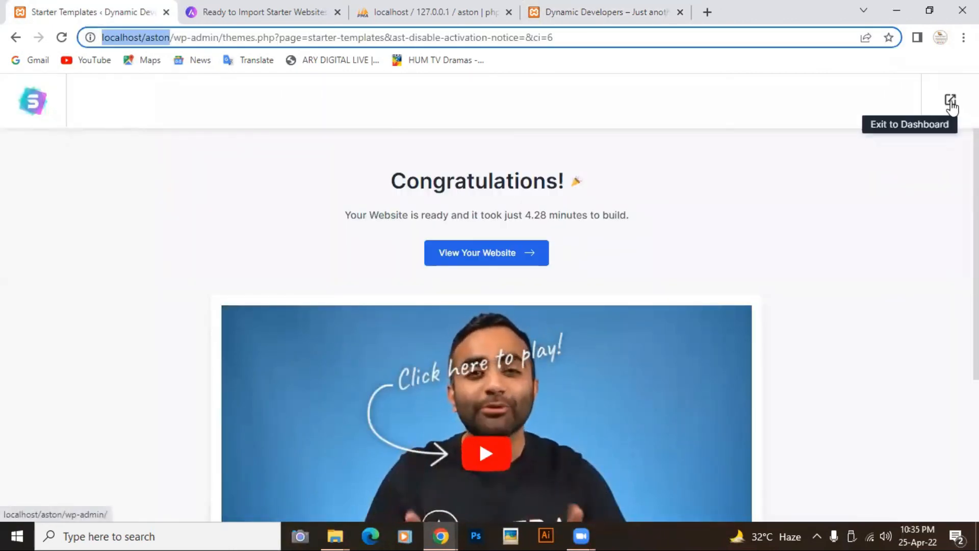
- Exit to the Dashboard and look over the Posts, Media, Pages, Elementor and Settings menus
left_click(952, 102)
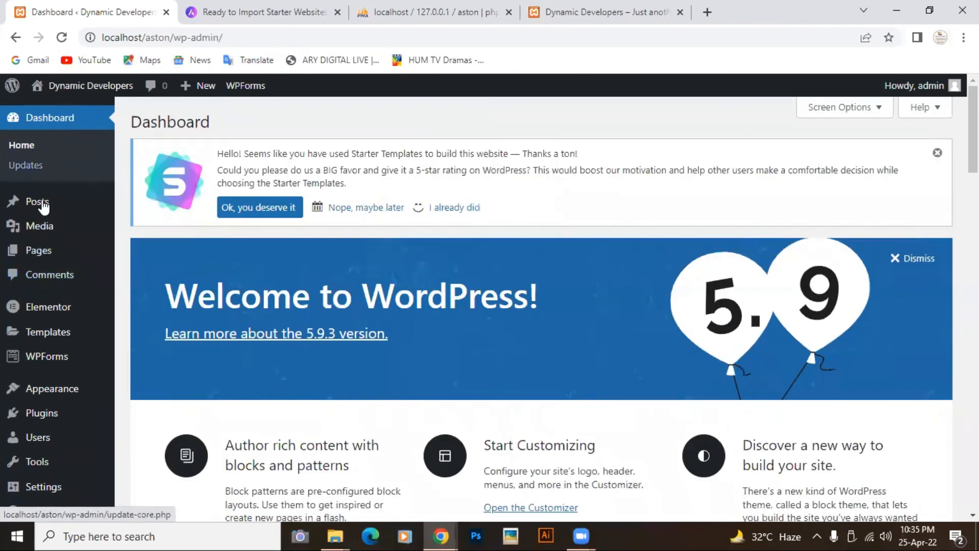
mouse_move(43, 205)
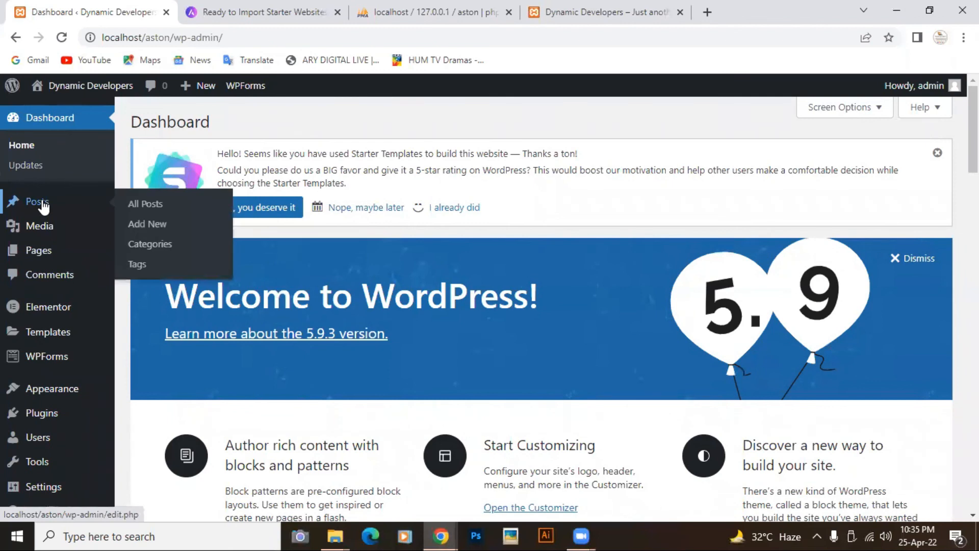
mouse_move(50, 234)
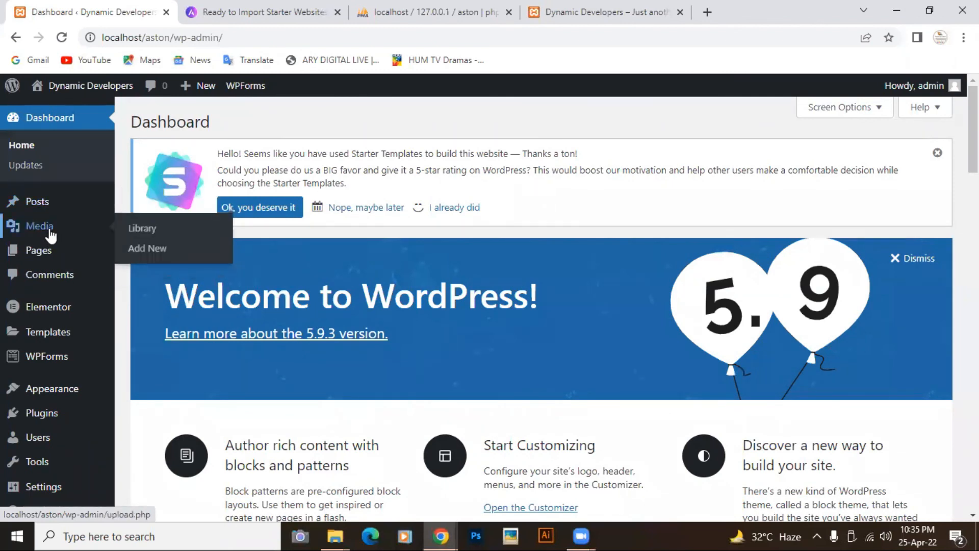
mouse_move(44, 255)
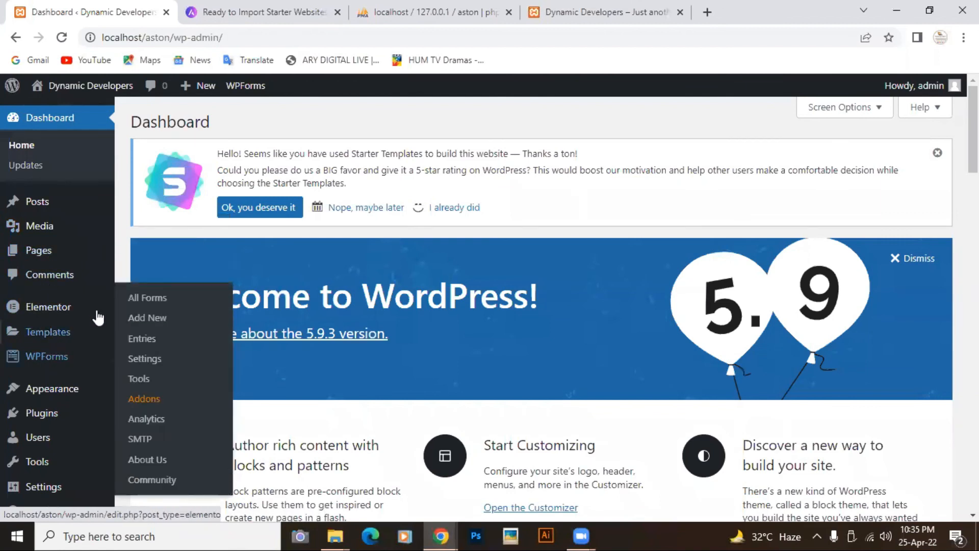
mouse_move(43, 309)
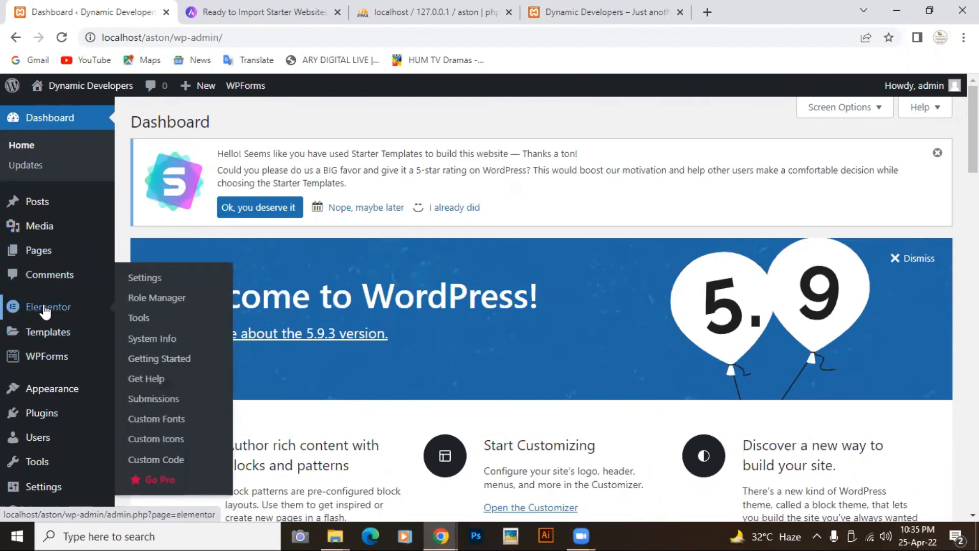
scroll(45, 310, "down", 1)
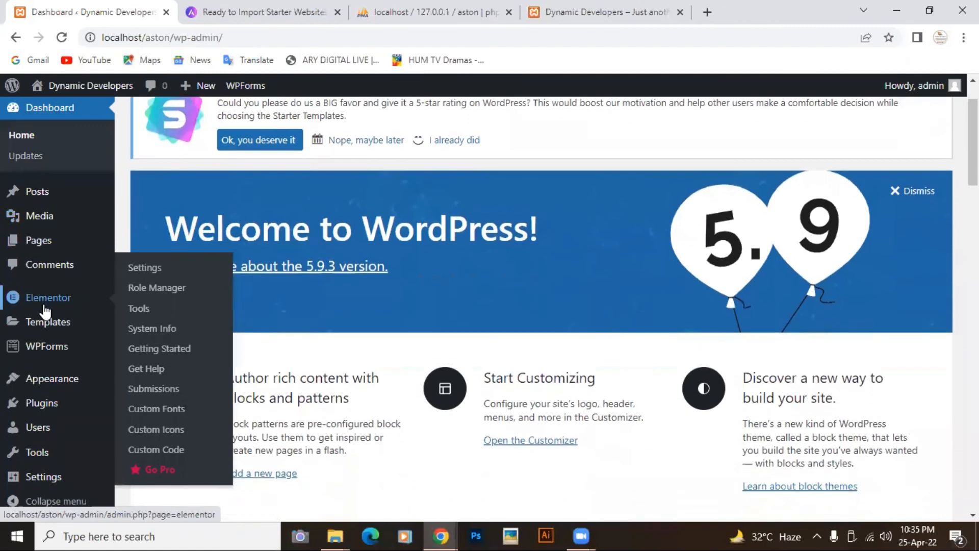
mouse_move(46, 473)
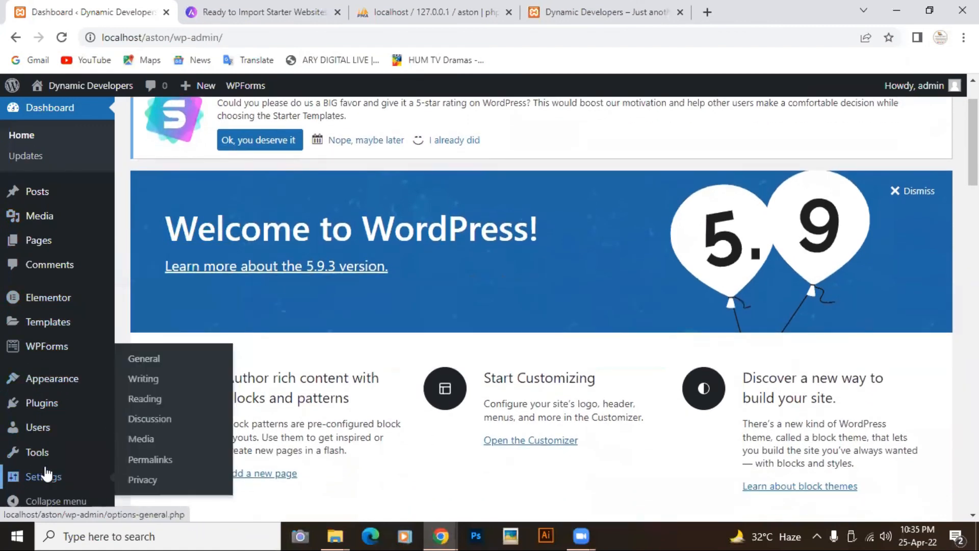
scroll(46, 475, "down", 2)
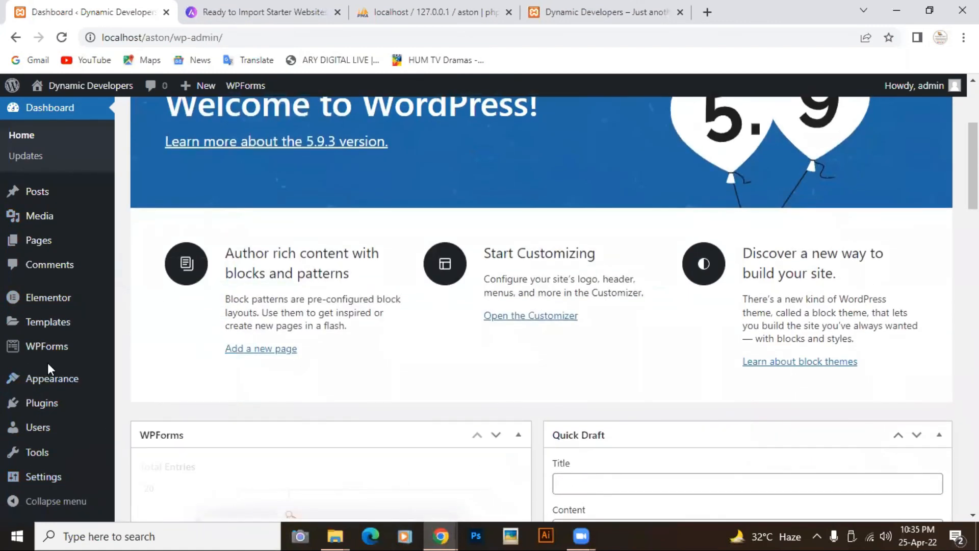
- Close the wpastra.com and phpMyAdmin tabs, then scroll down the Outdoor Adventure homepage at localhost/aston
left_click(253, 15)
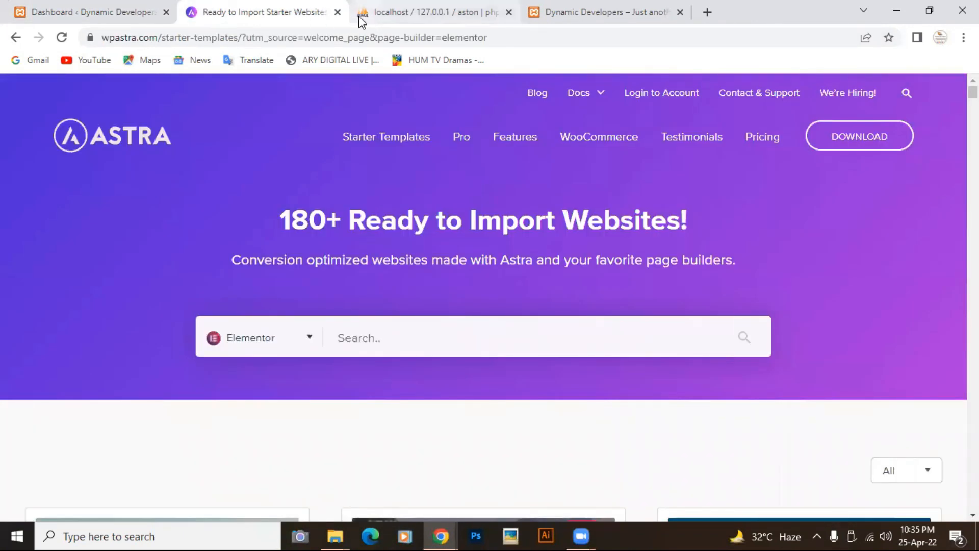
left_click(337, 12)
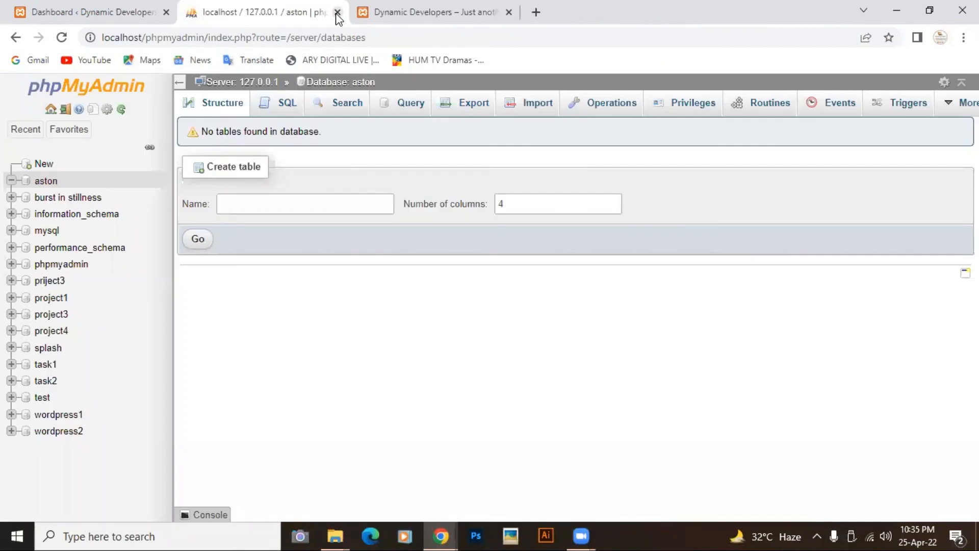
left_click(337, 12)
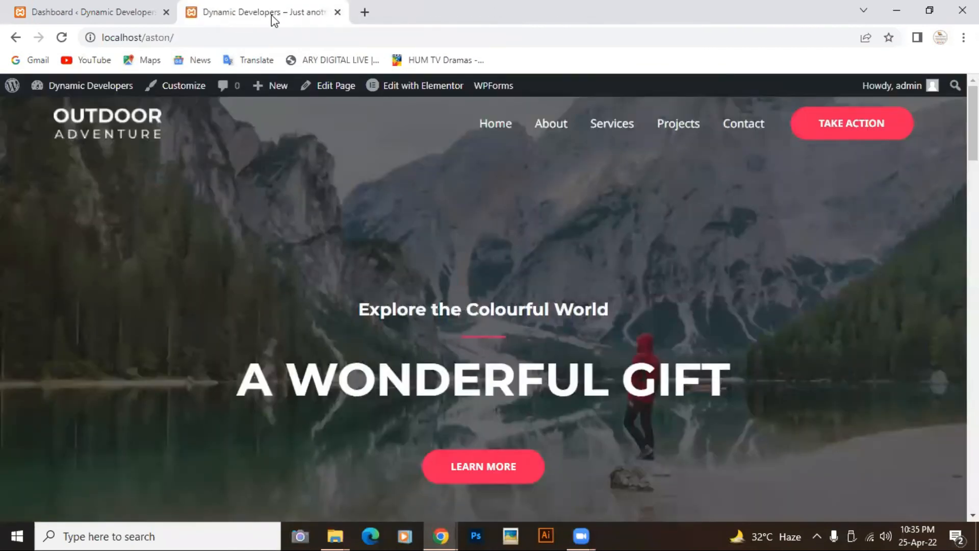
mouse_move(409, 81)
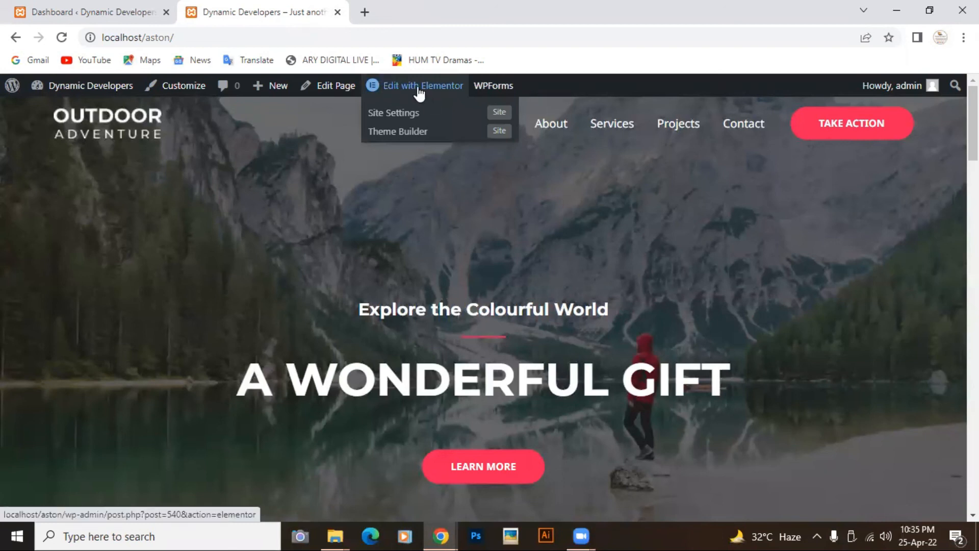
scroll(397, 286, "down", 15)
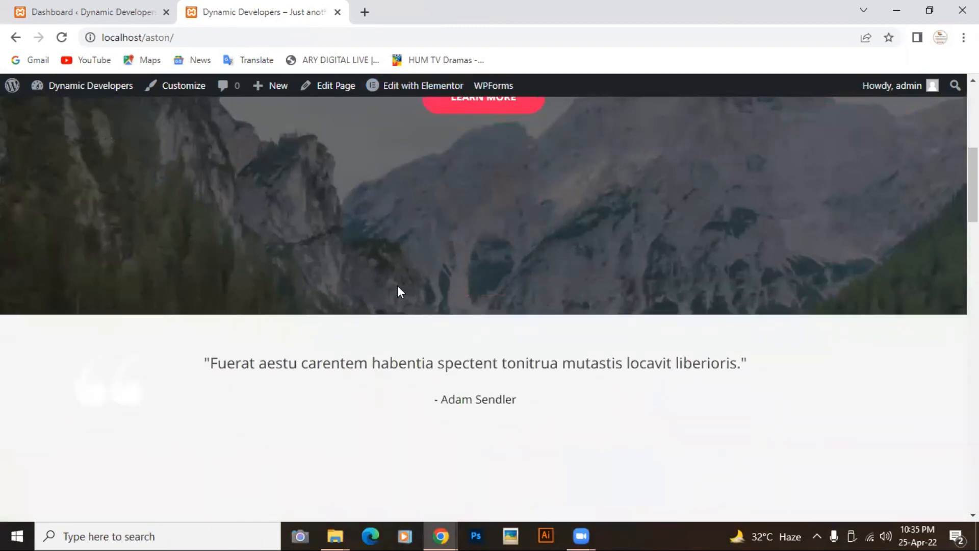
scroll(398, 288, "down", 10)
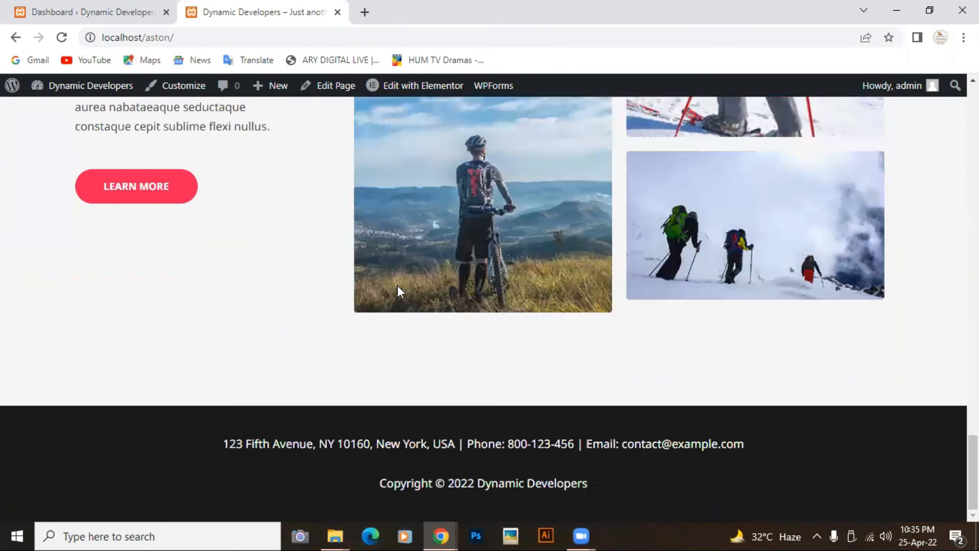